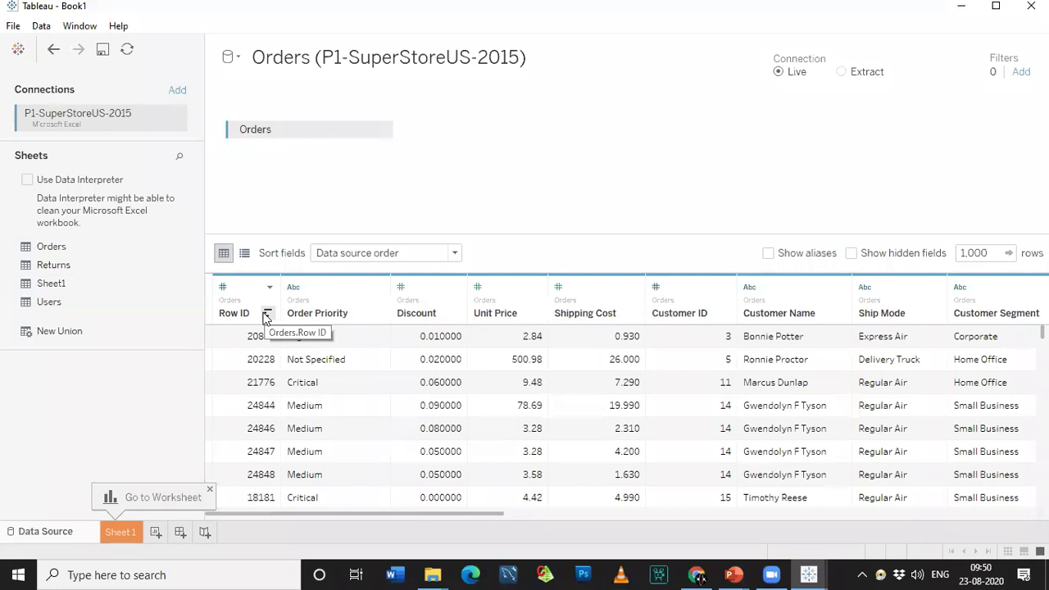
# Step: Look over the data flow slide in the Data Classification presentation in PowerPoint and return to the Tableau data source
pyautogui.click(974, 10)
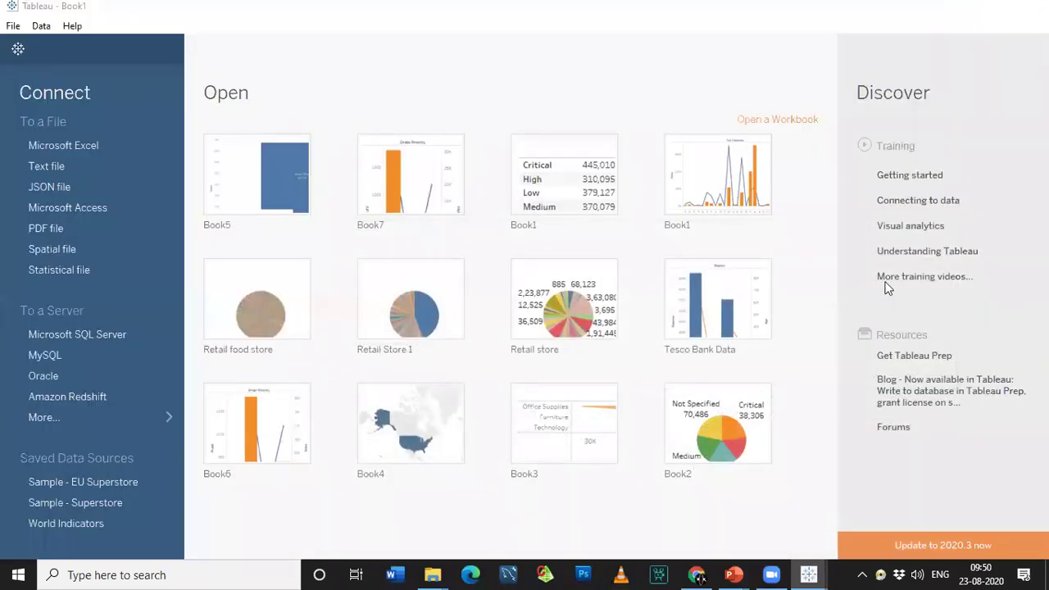
pyautogui.click(793, 575)
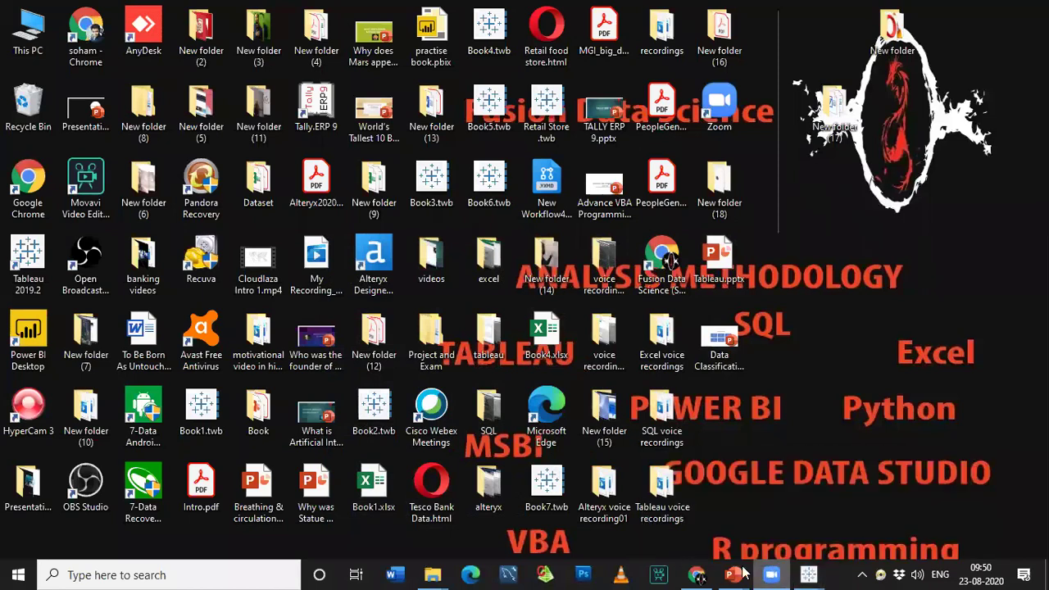
pyautogui.moveTo(736, 574)
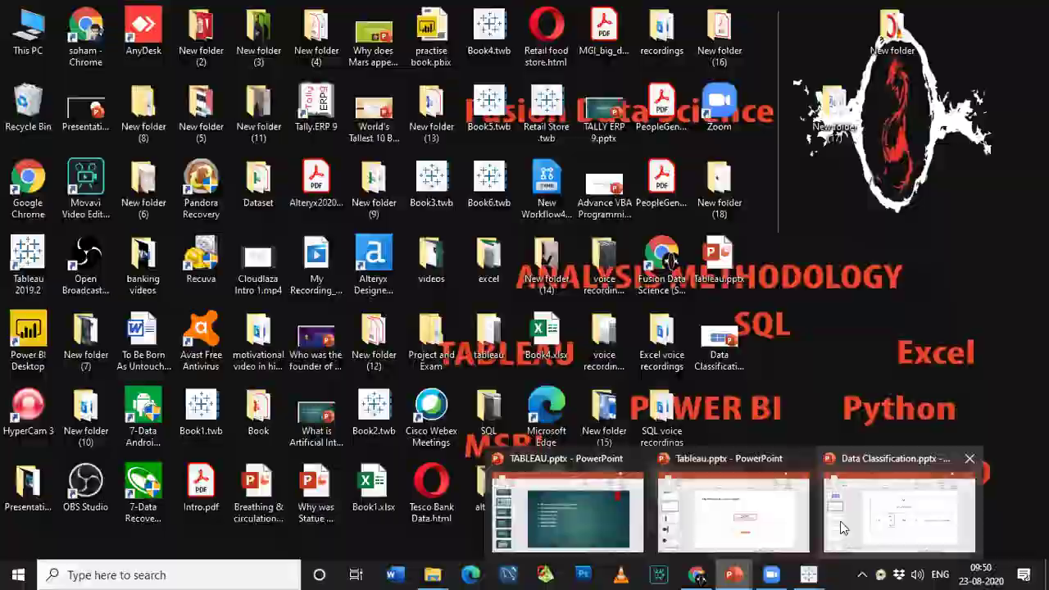
pyautogui.click(733, 574)
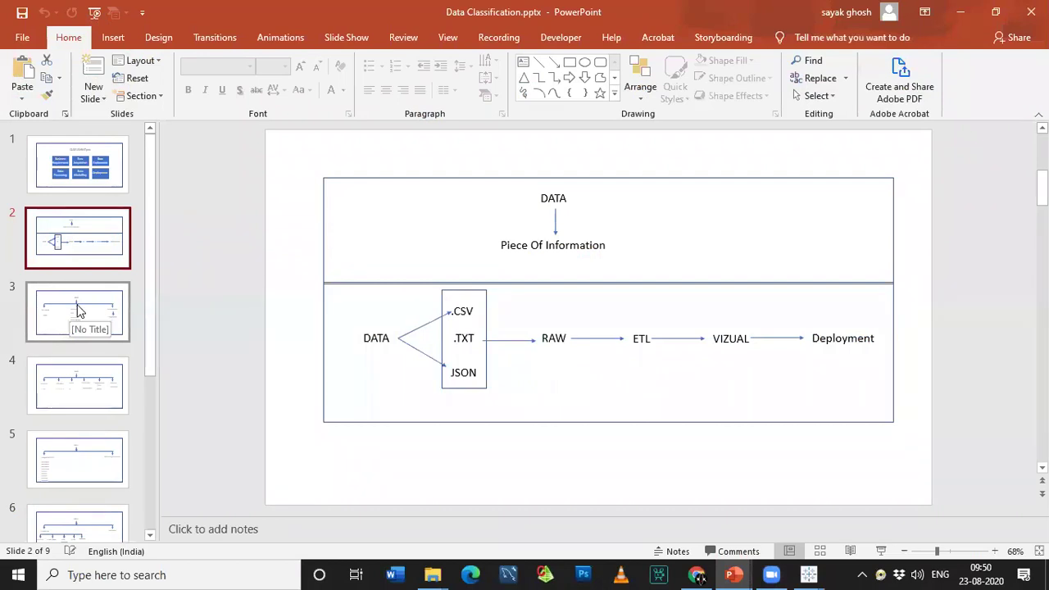
pyautogui.click(961, 11)
pyautogui.moveTo(809, 574)
pyautogui.click(842, 543)
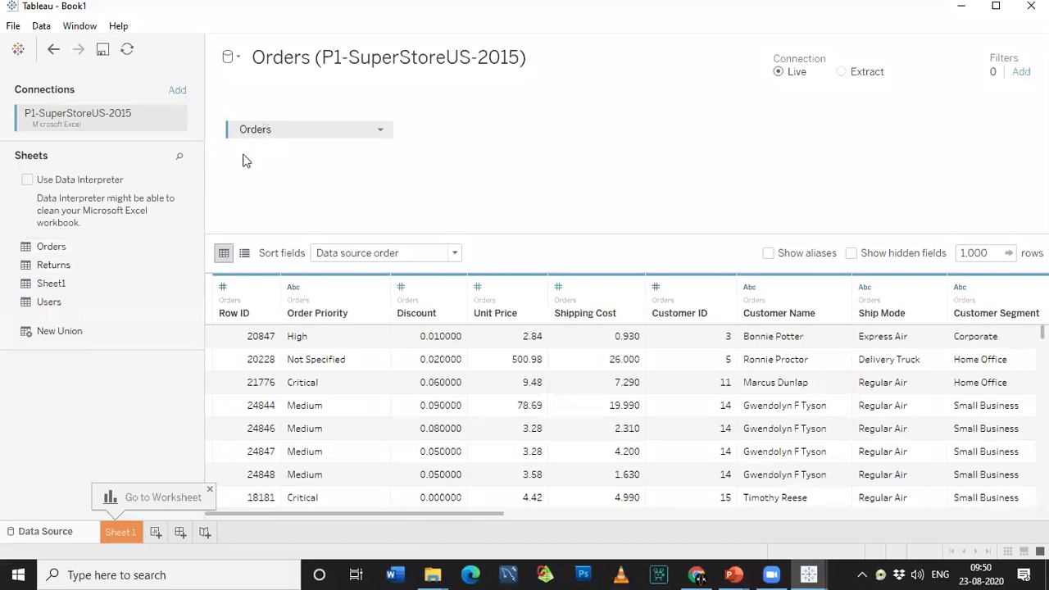
# Step: Add the Returns and Users sheets as inner joins to Orders, reviewing the join types offered for Returns
pyautogui.moveTo(68, 267); pyautogui.dragTo(496, 128)
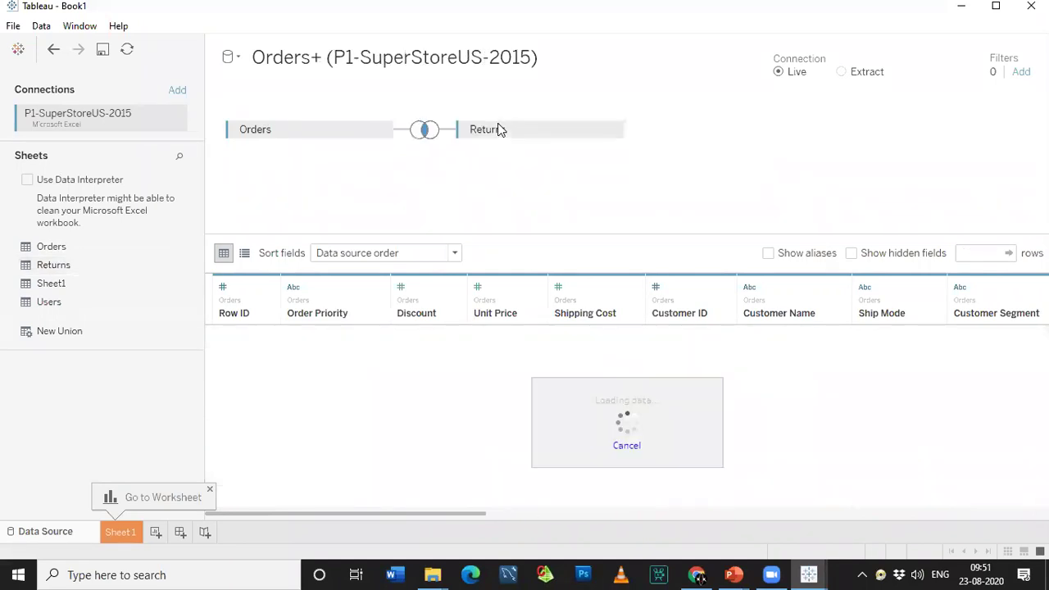
pyautogui.click(425, 133)
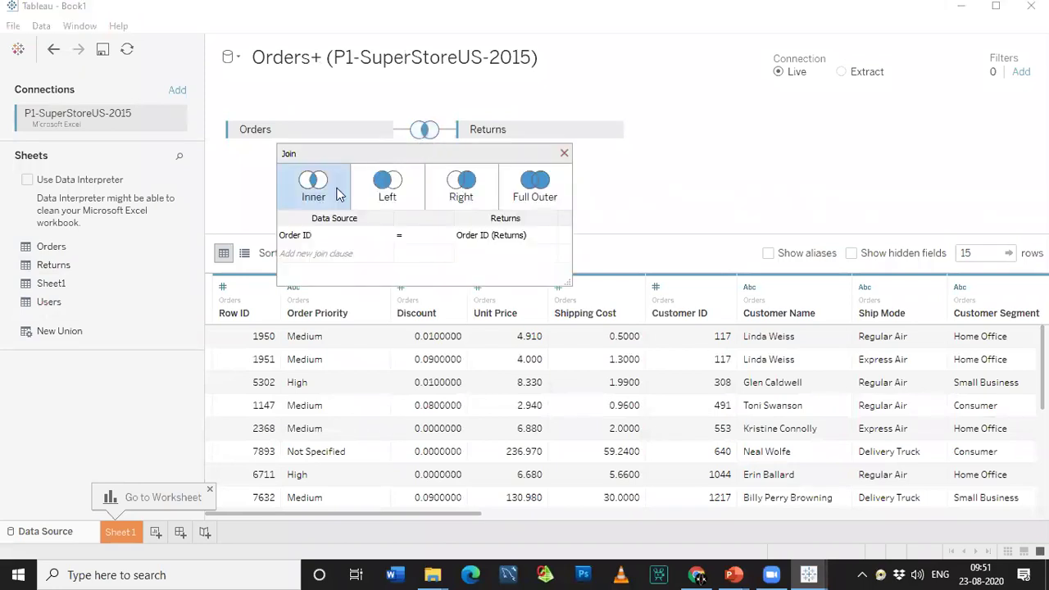
pyautogui.click(400, 187)
pyautogui.click(460, 188)
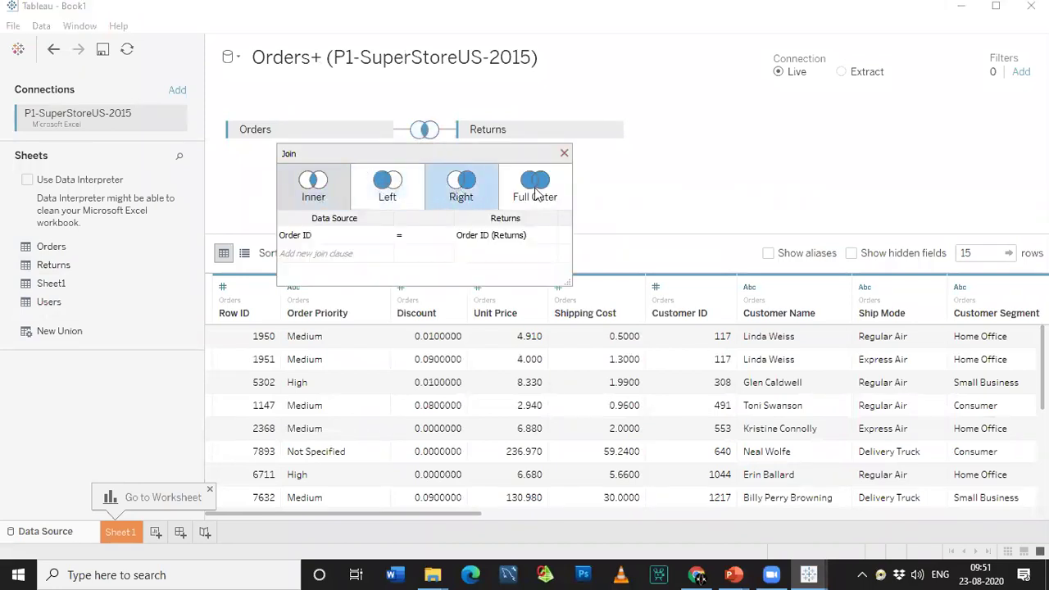
pyautogui.click(535, 190)
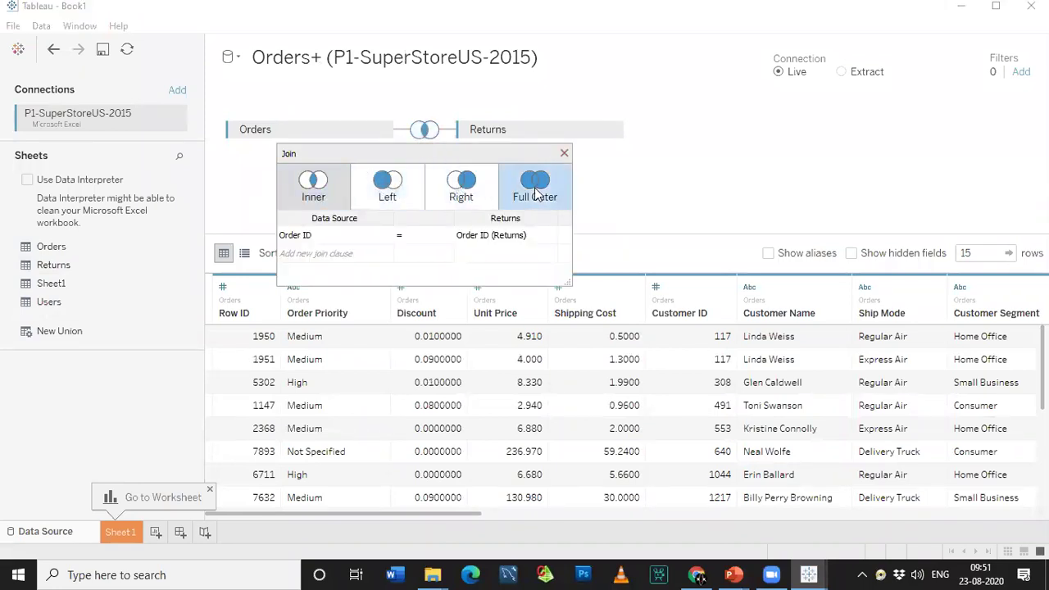
pyautogui.click(564, 154)
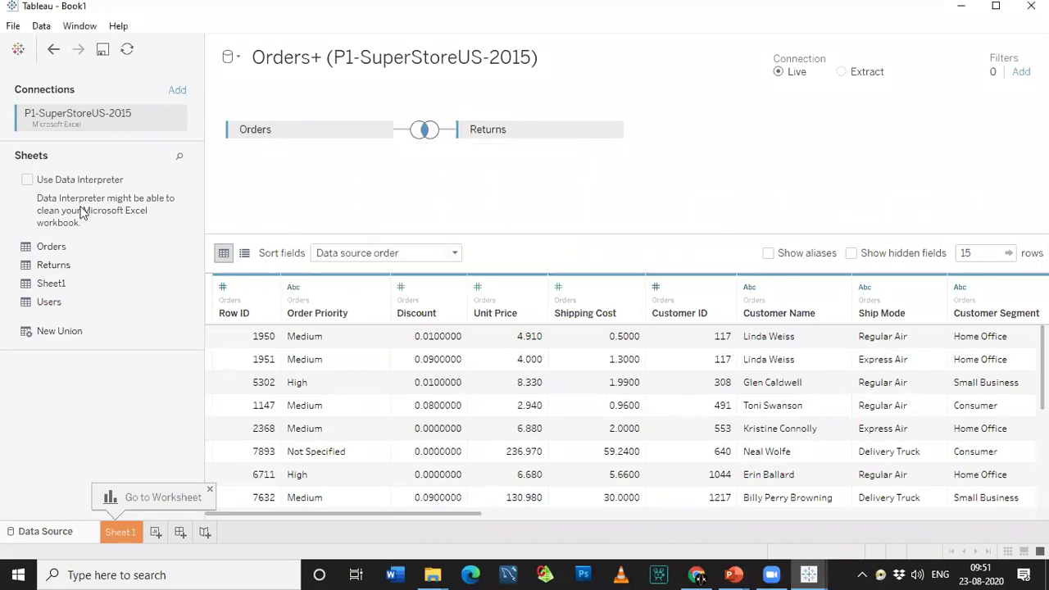
pyautogui.moveTo(59, 301); pyautogui.dragTo(499, 170)
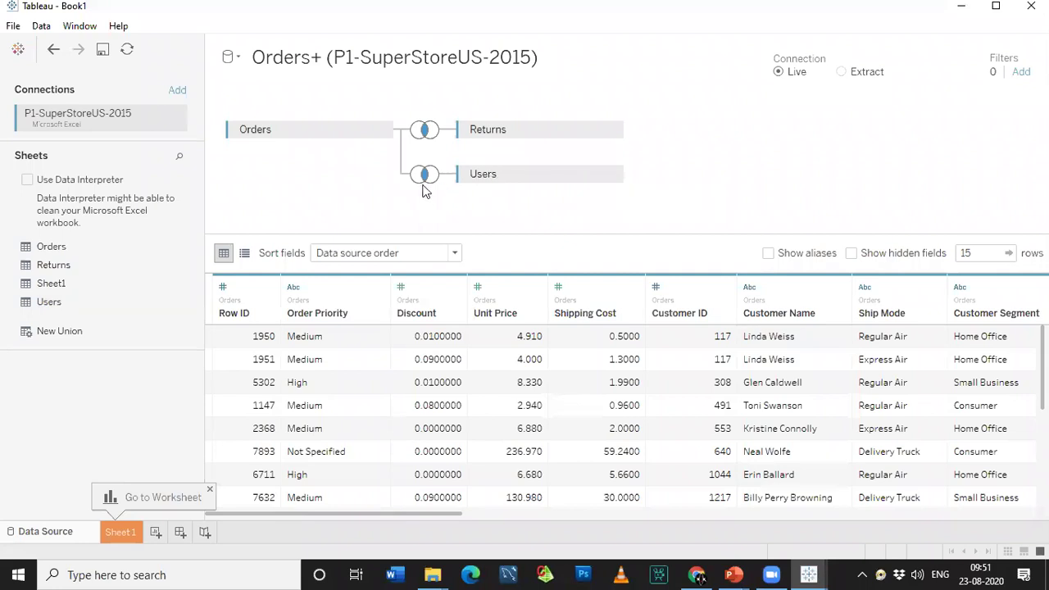
# Step: Try City and Order Date as the Orders field in the Returns join clause, and set it back to Order ID
pyautogui.click(423, 133)
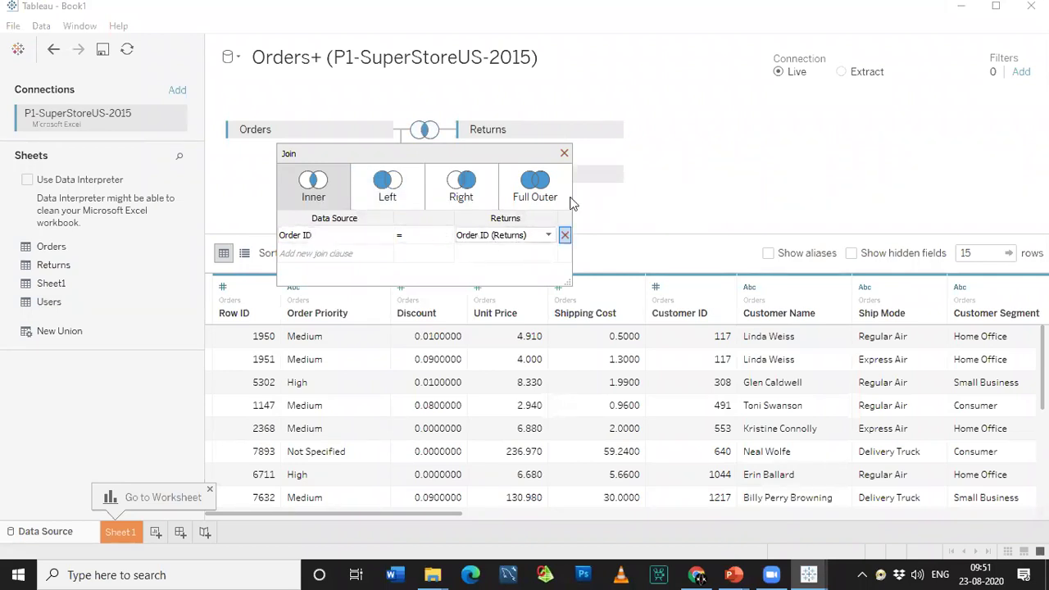
pyautogui.click(387, 236)
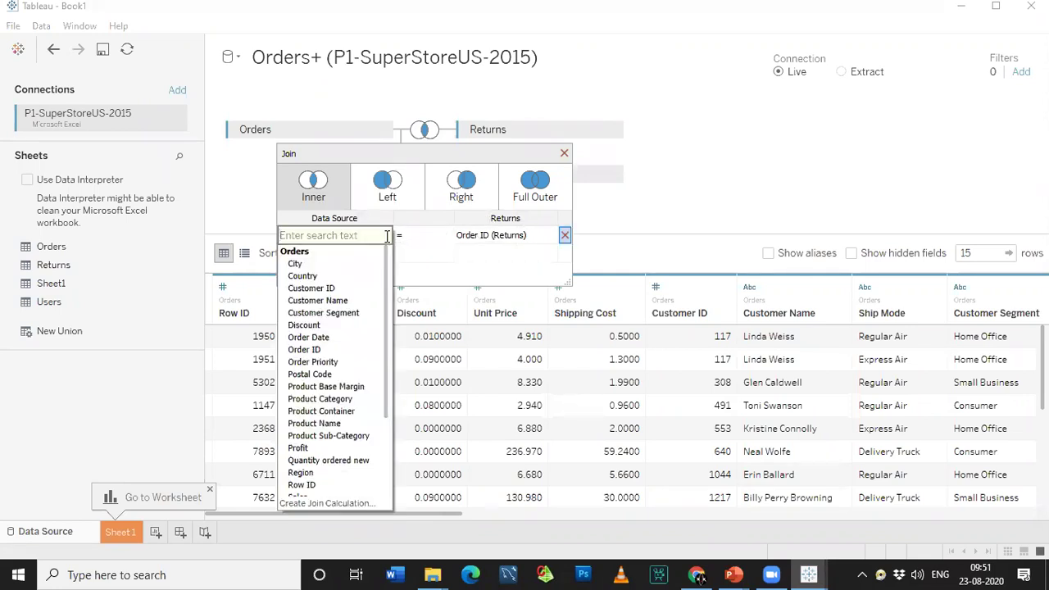
pyautogui.click(355, 263)
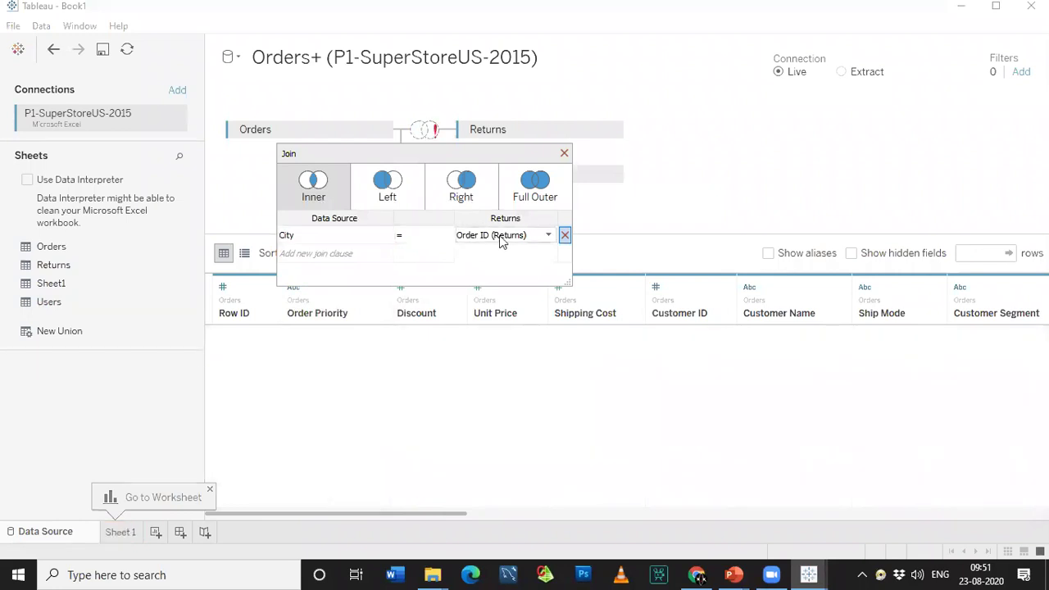
pyautogui.click(400, 236)
pyautogui.click(385, 237)
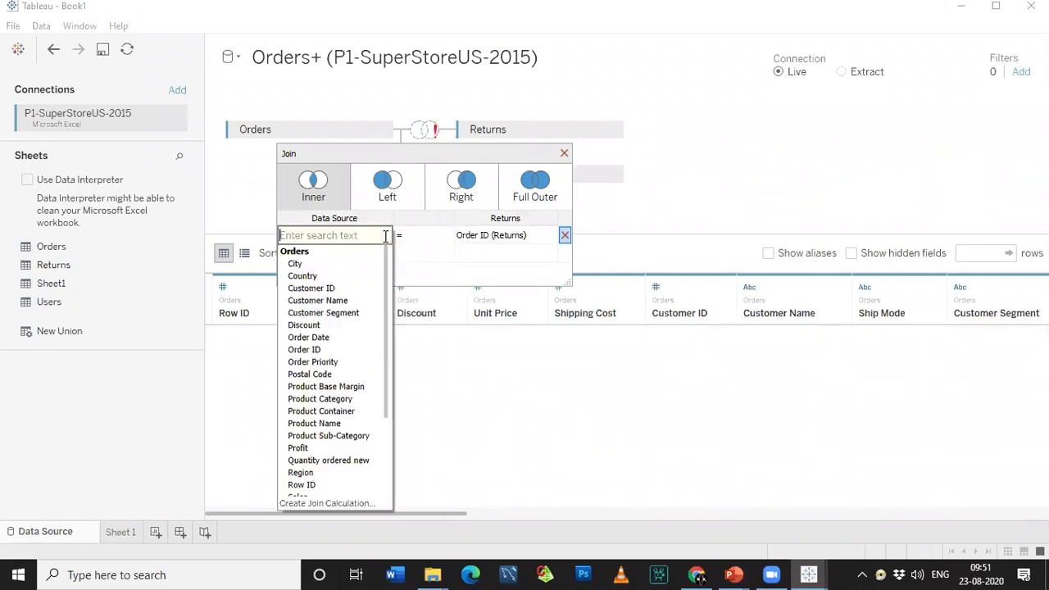
pyautogui.click(320, 338)
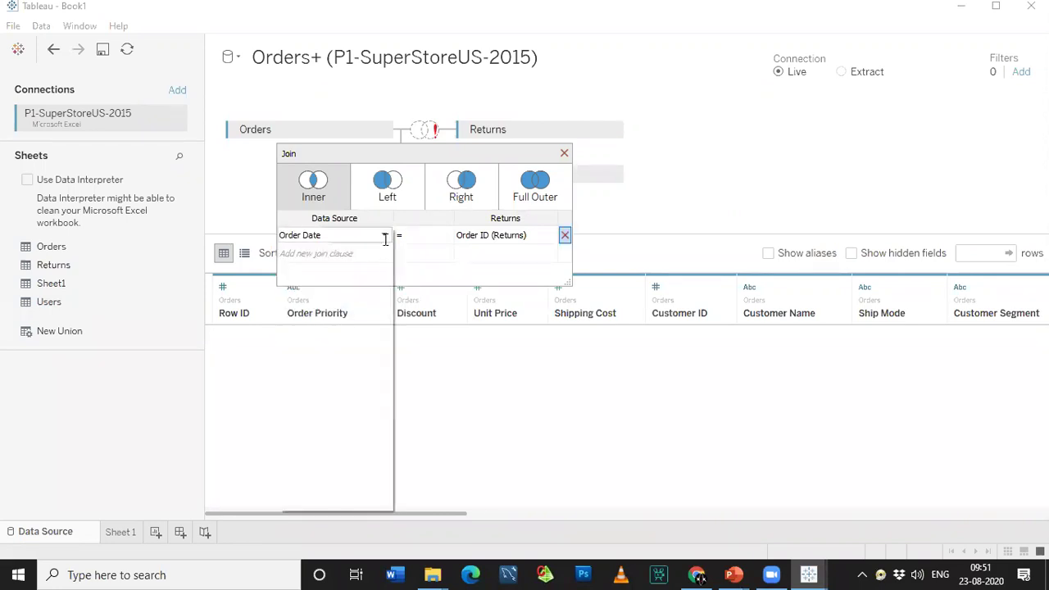
pyautogui.click(384, 238)
pyautogui.click(316, 349)
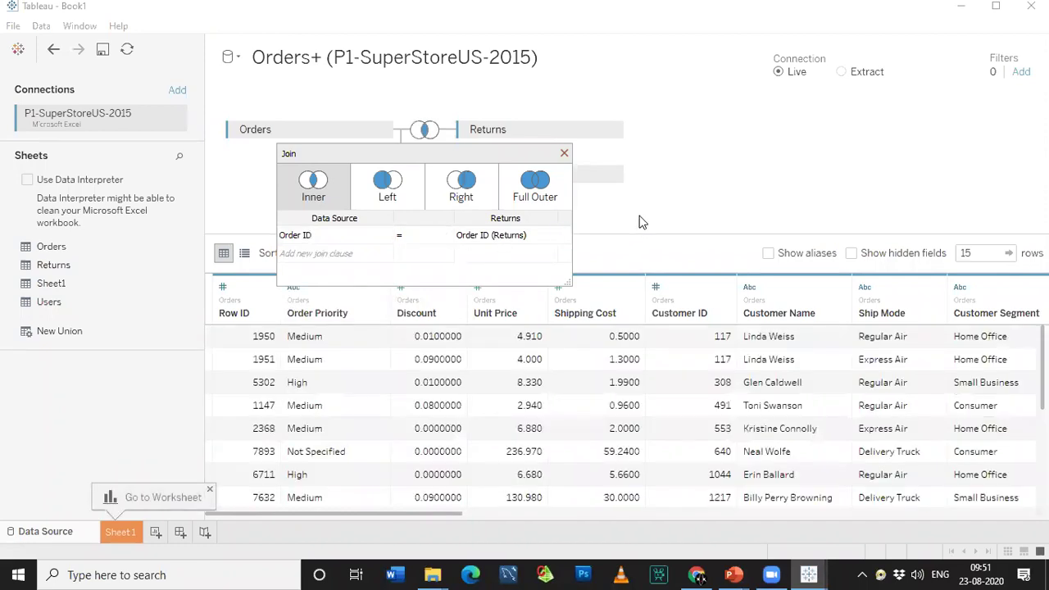
pyautogui.click(563, 153)
# Step: Review the join settings between Orders and Users and between Orders and Returns
pyautogui.click(424, 174)
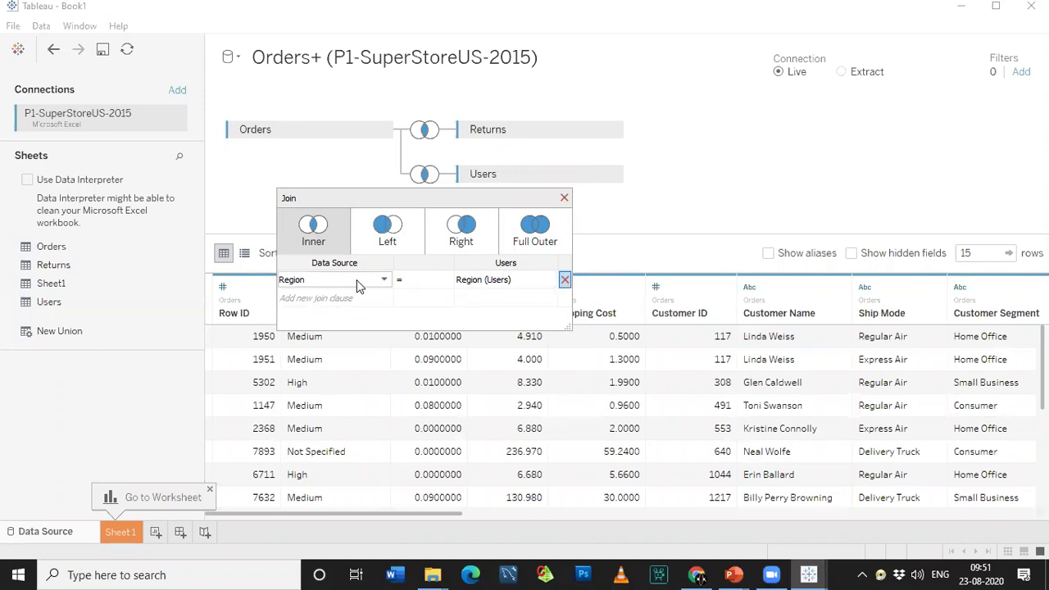
pyautogui.click(565, 198)
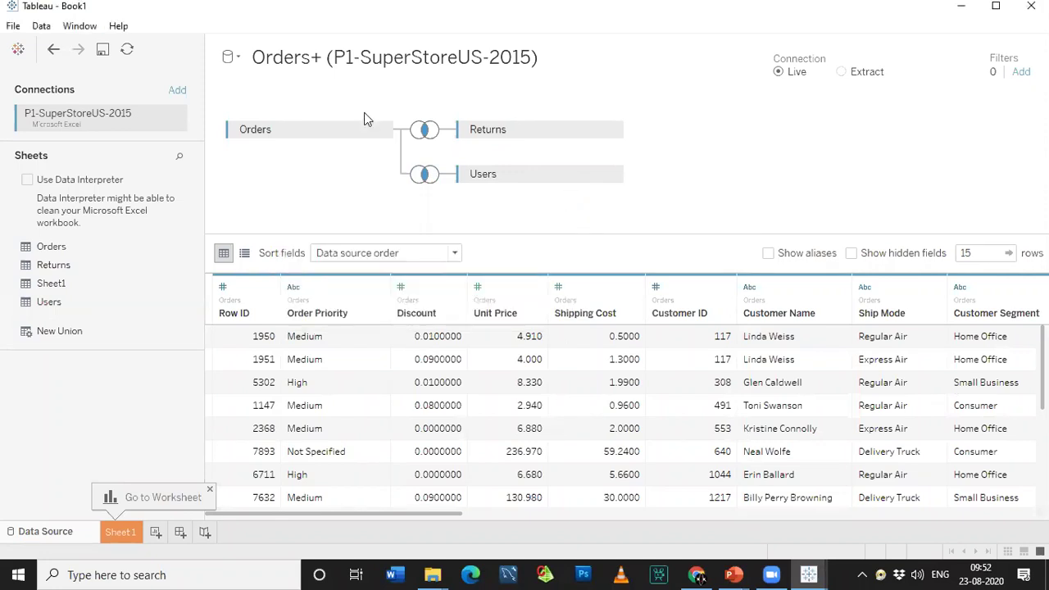
pyautogui.click(423, 131)
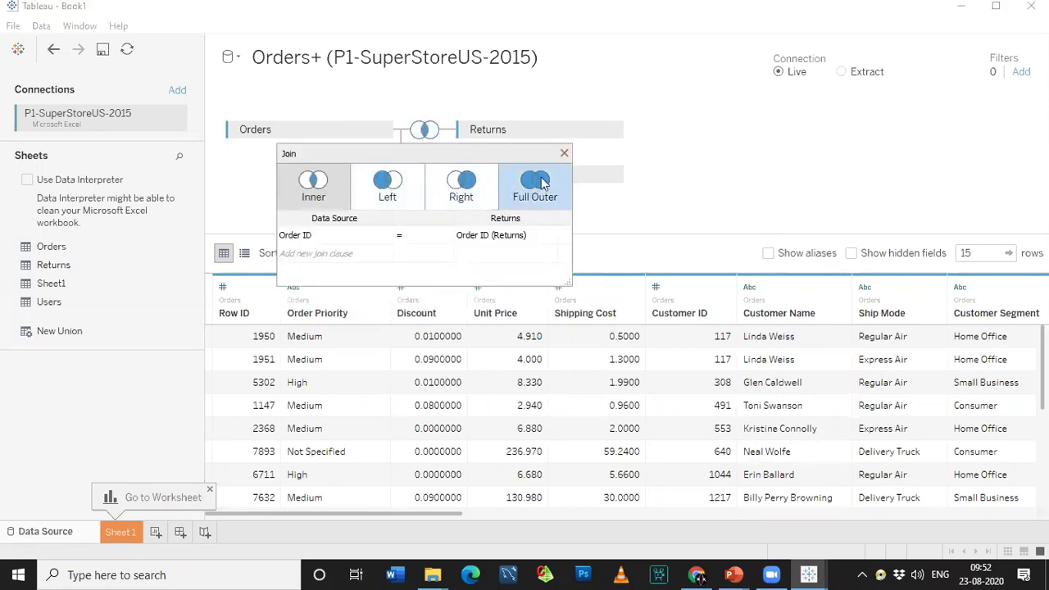
pyautogui.click(565, 154)
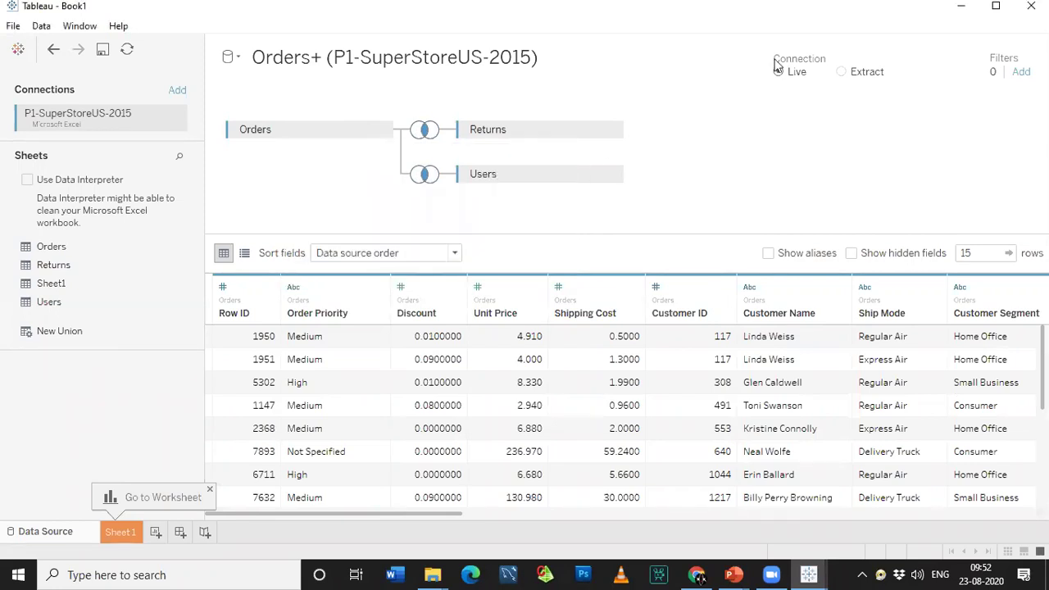
pyautogui.click(962, 6)
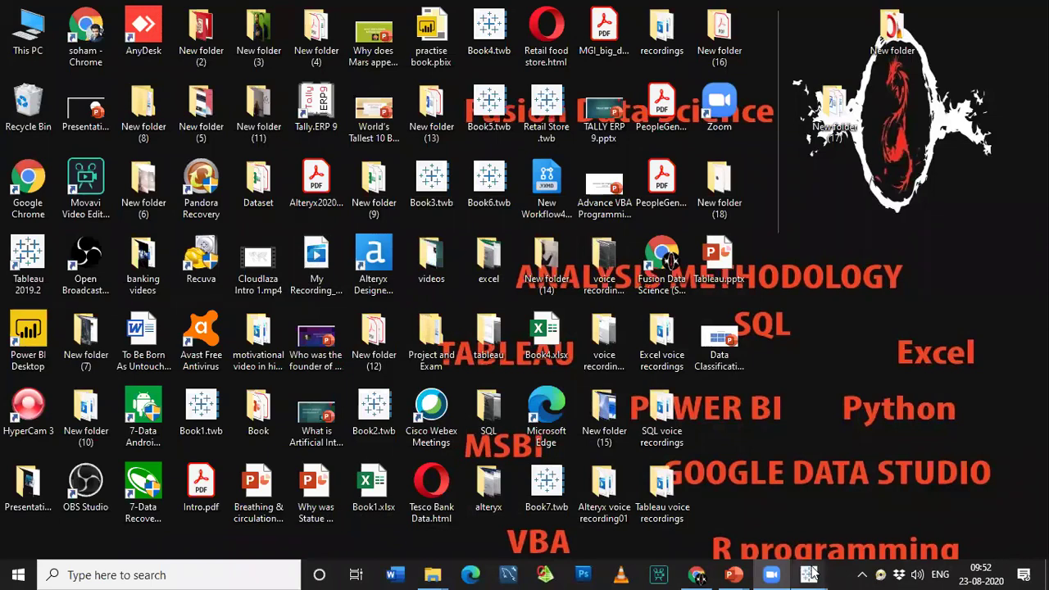
pyautogui.moveTo(809, 574)
pyautogui.click(822, 509)
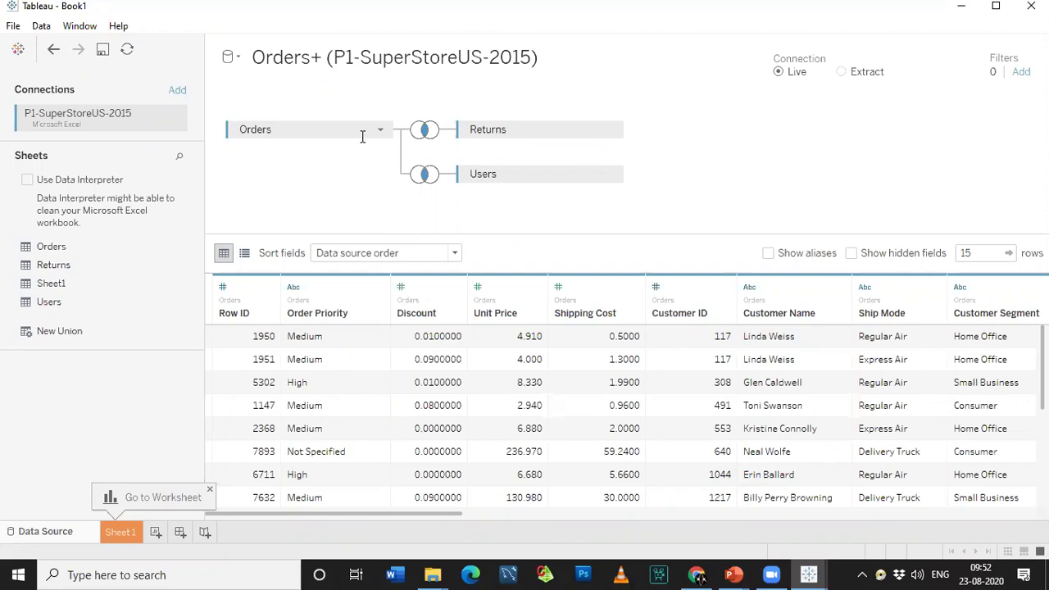
# Step: Remove the Returns and Users tables from the data source, leaving only Orders
pyautogui.click(607, 132)
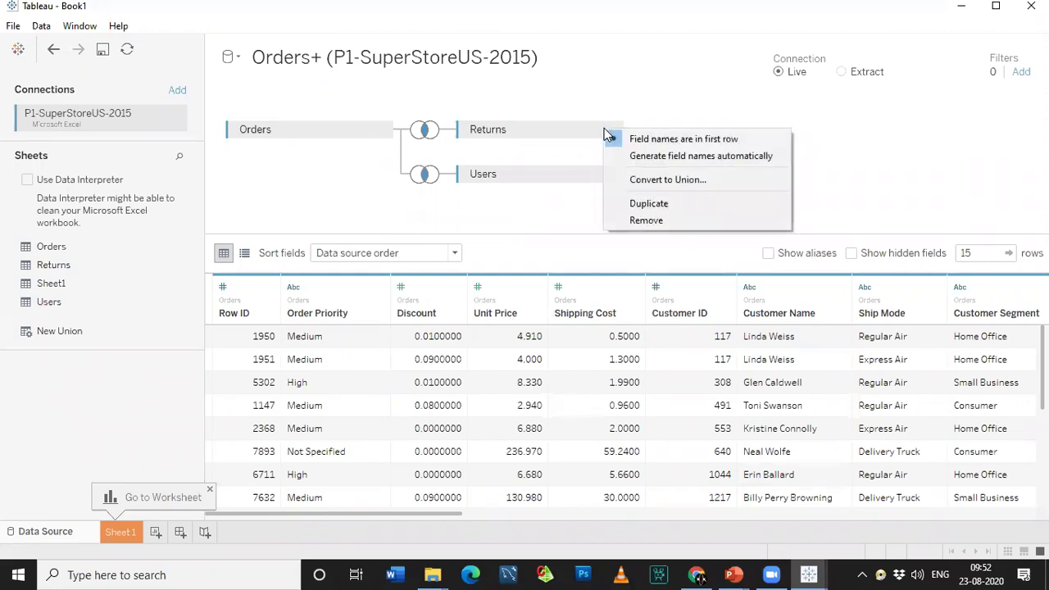
pyautogui.click(604, 170)
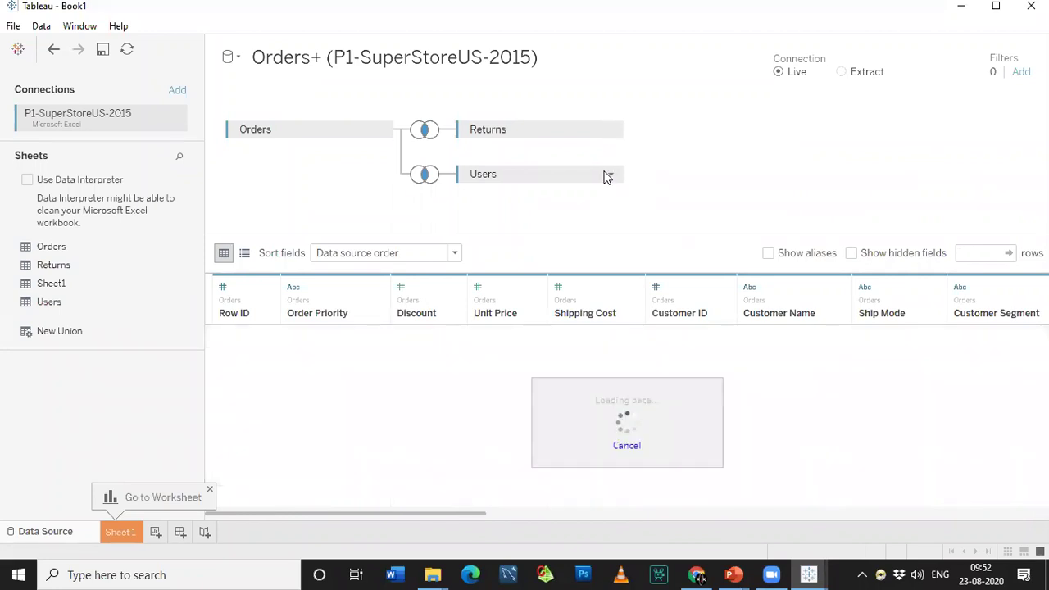
pyautogui.click(610, 132)
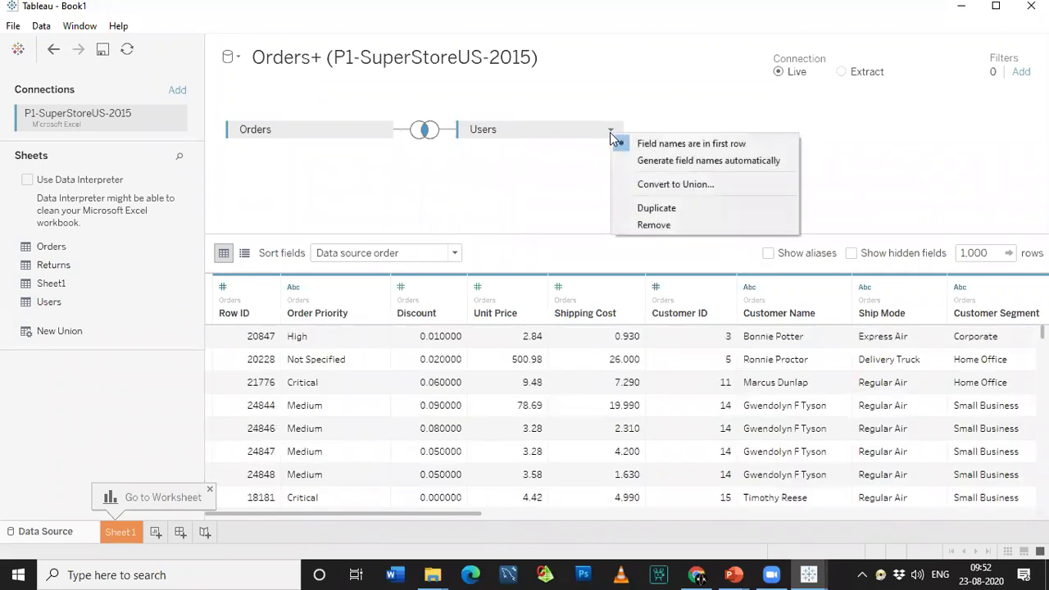
pyautogui.click(636, 224)
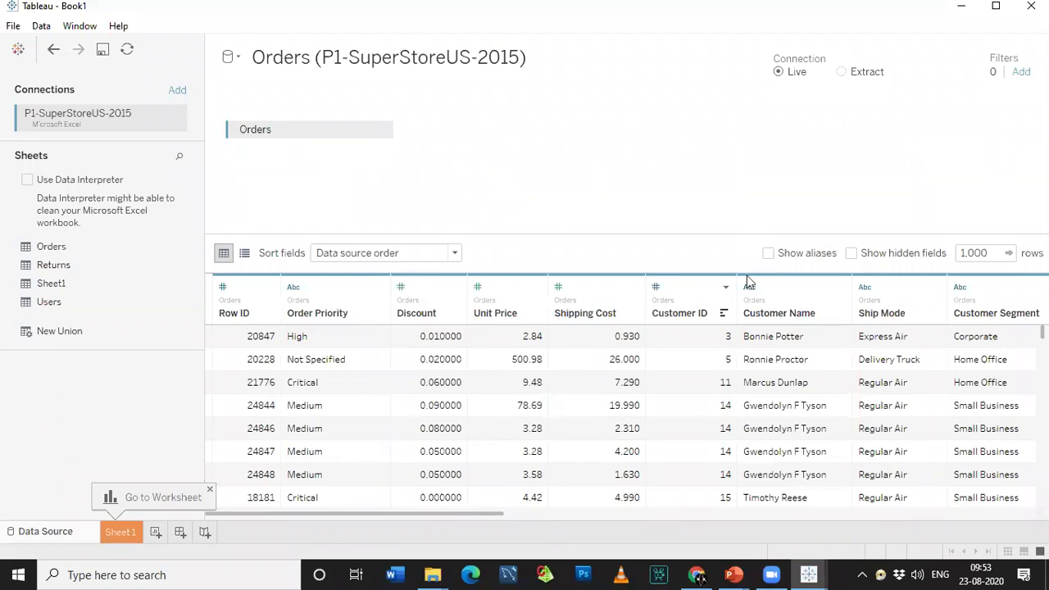
# Step: Switch the data source connection to Extract and back to Live
pyautogui.click(842, 73)
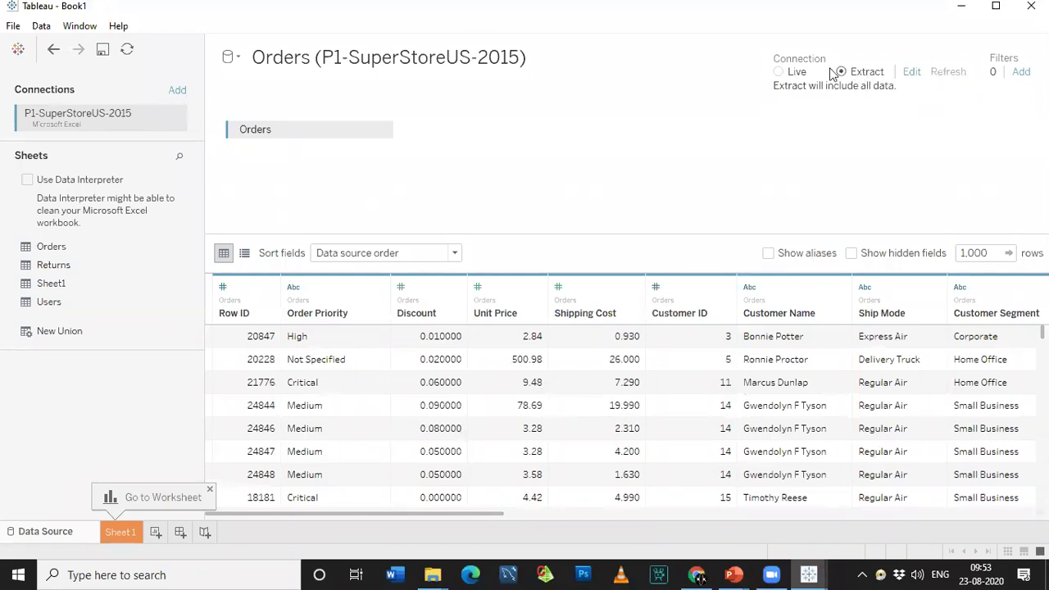
pyautogui.click(778, 72)
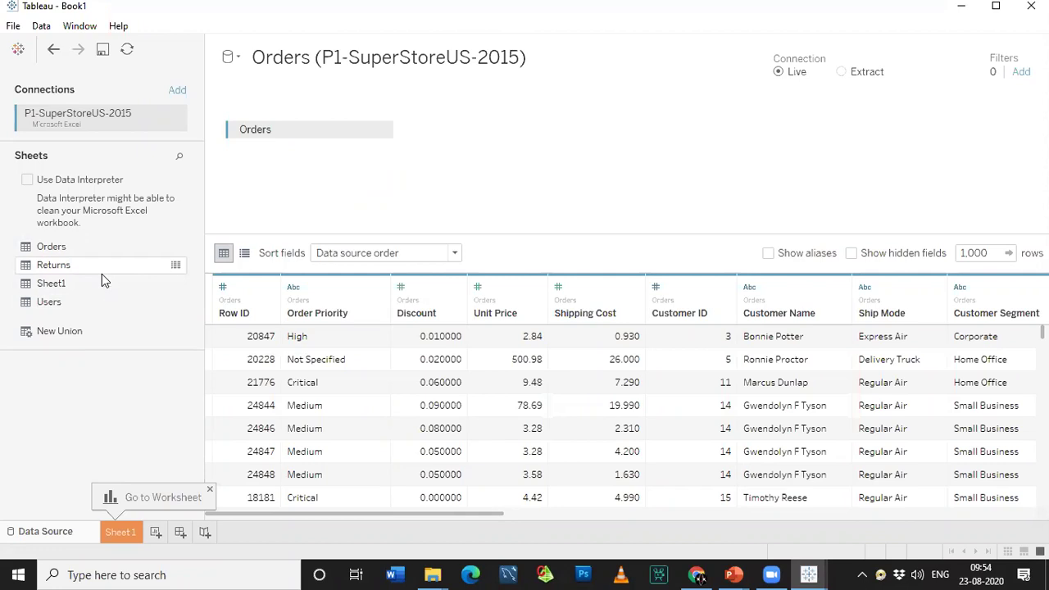
# Step: Join the Returns and Users sheets to Orders again and check the join clause for Returns
pyautogui.moveTo(101, 275); pyautogui.dragTo(527, 126)
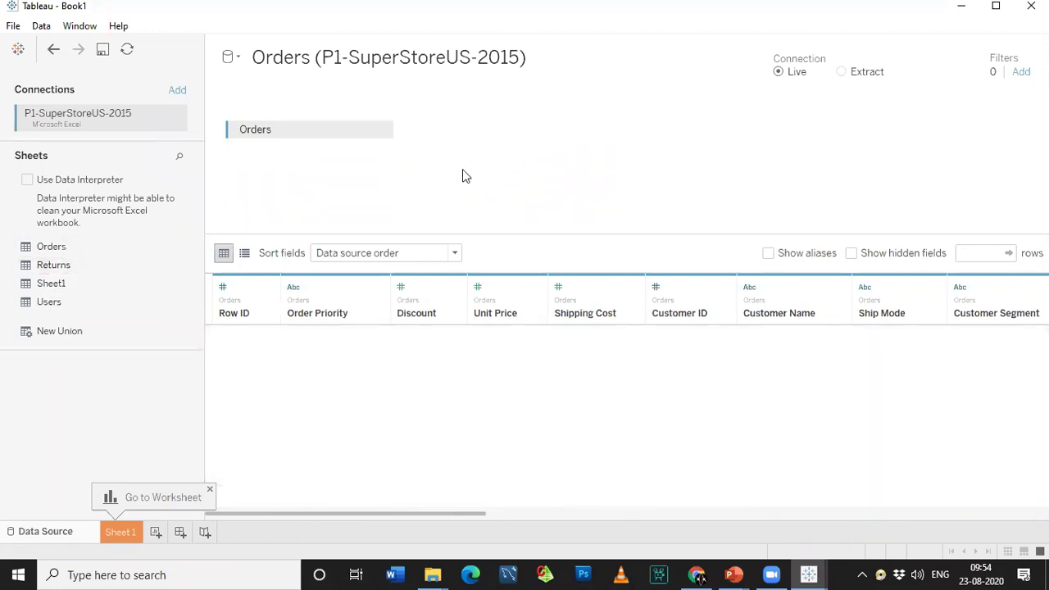
pyautogui.moveTo(33, 301); pyautogui.dragTo(487, 181)
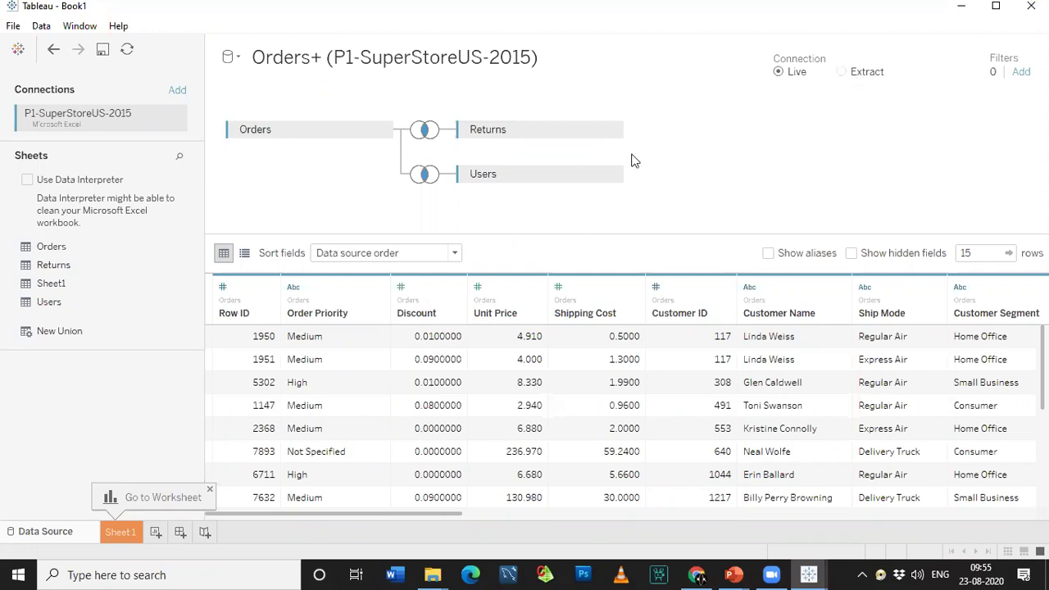
pyautogui.click(426, 141)
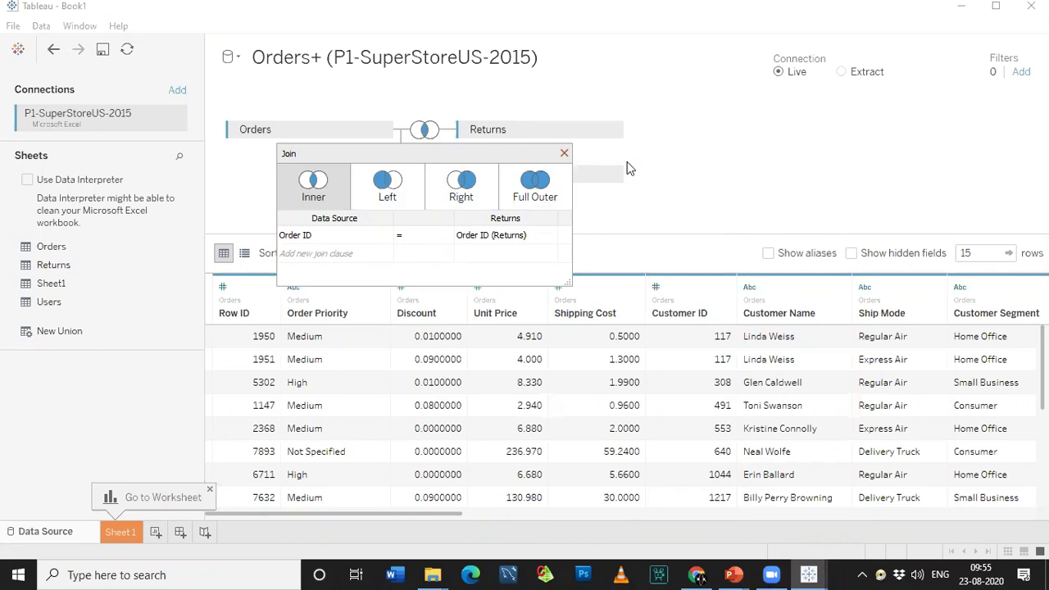
pyautogui.click(563, 153)
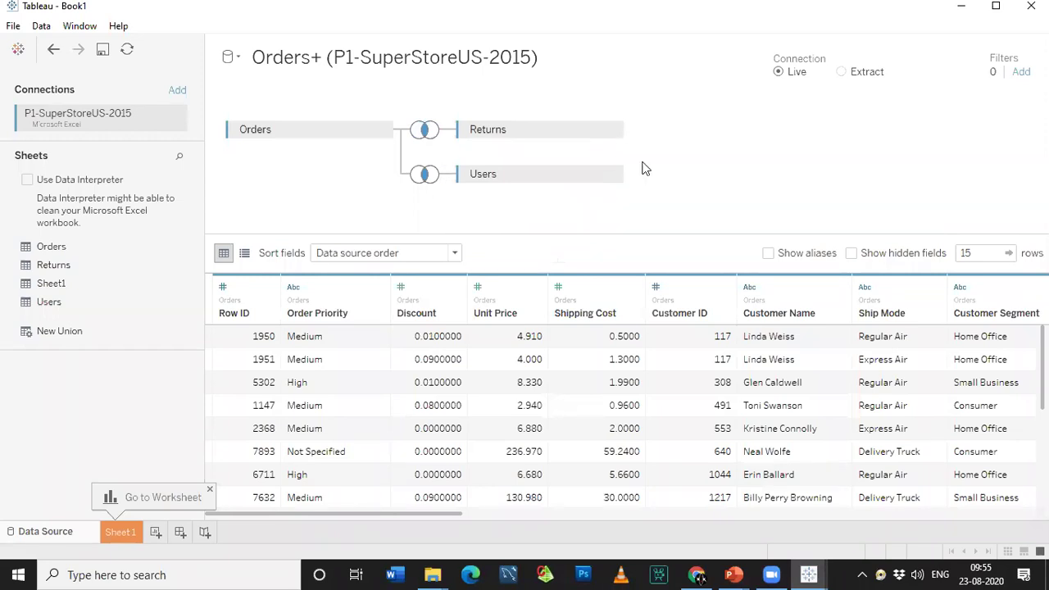
# Step: Minimize Tableau and open the desktop folder "New folder (18)" in File Explorer
pyautogui.click(964, 9)
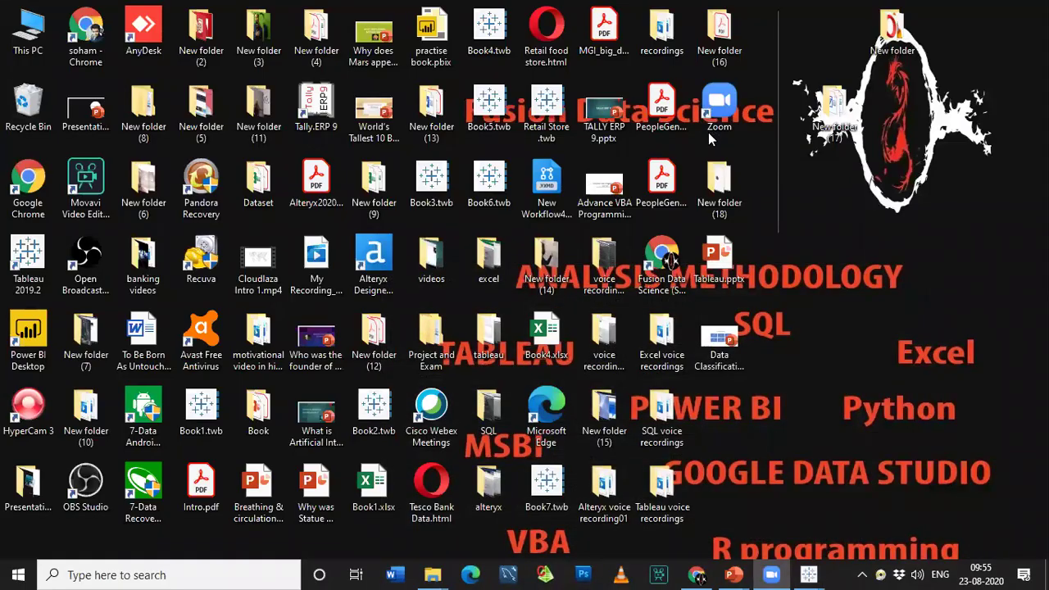
pyautogui.doubleClick(742, 203)
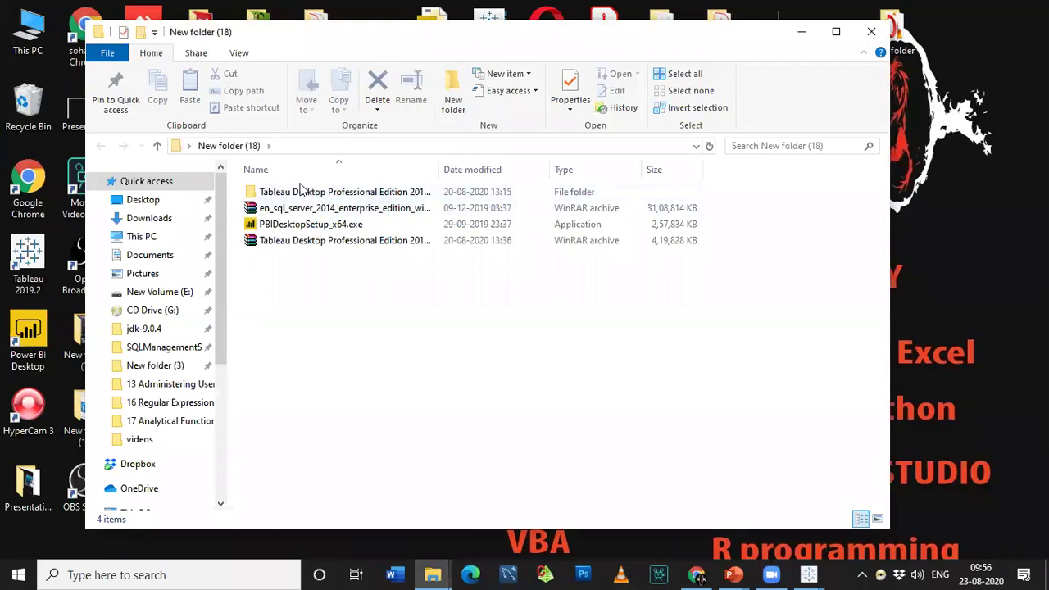
# Step: Open the Tableau Desktop Professional Edition 2019.2.2.rar archive, read its Read me.txt and view the Patch folder
pyautogui.doubleClick(301, 240)
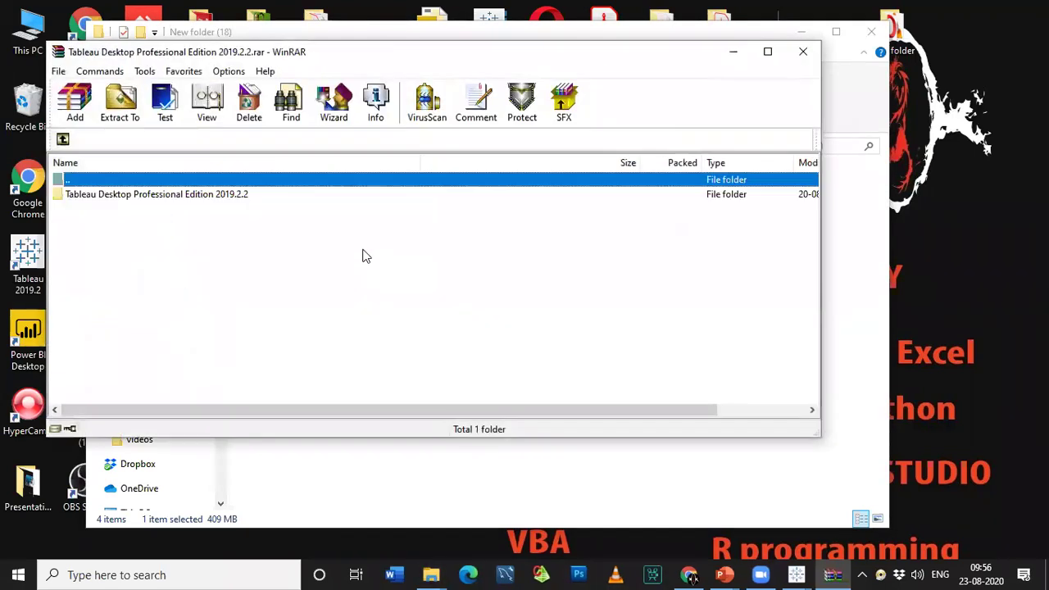
pyautogui.doubleClick(253, 197)
pyautogui.doubleClick(244, 195)
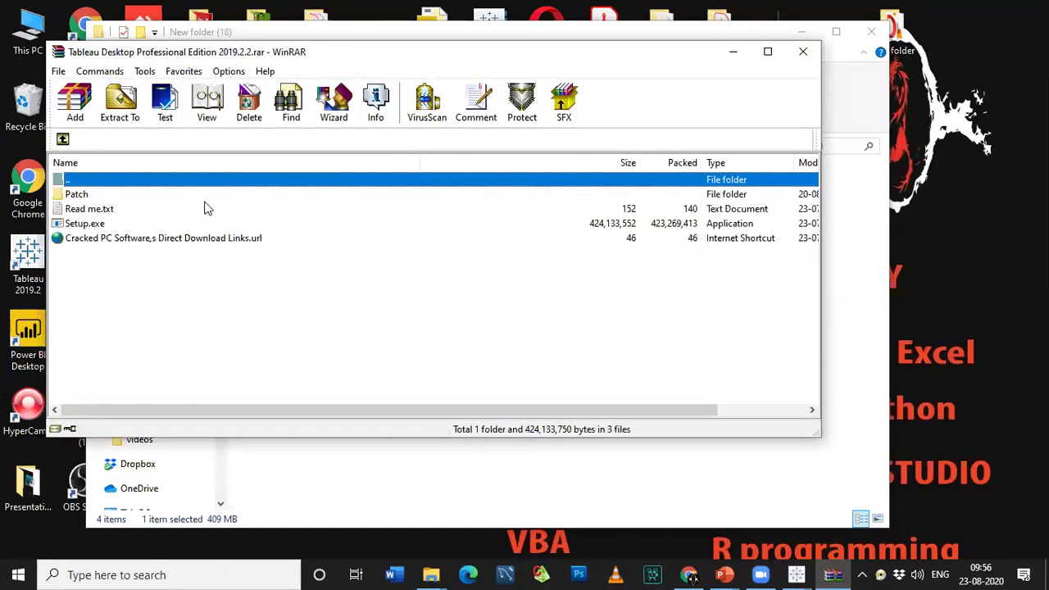
pyautogui.doubleClick(205, 209)
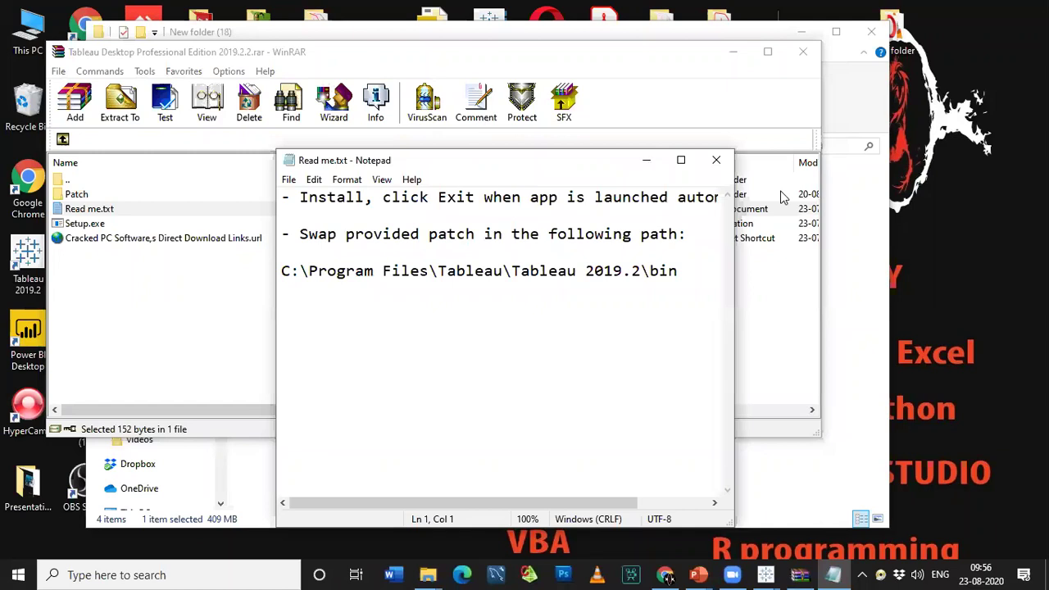
pyautogui.click(716, 160)
pyautogui.doubleClick(77, 193)
pyautogui.hotkey('alt', 'F4')
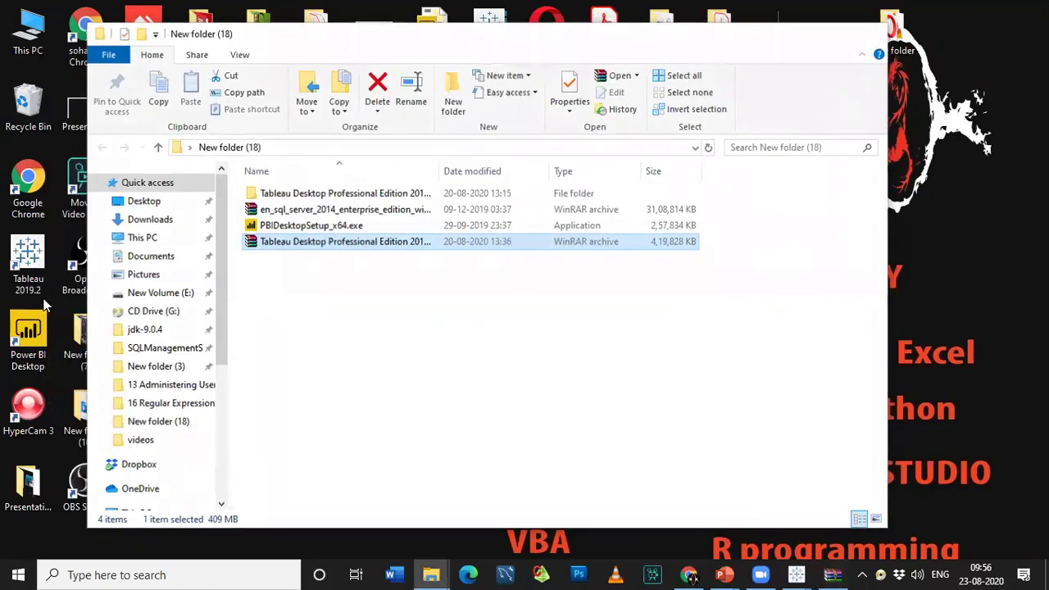
pyautogui.hotkey('alt', 'F4')
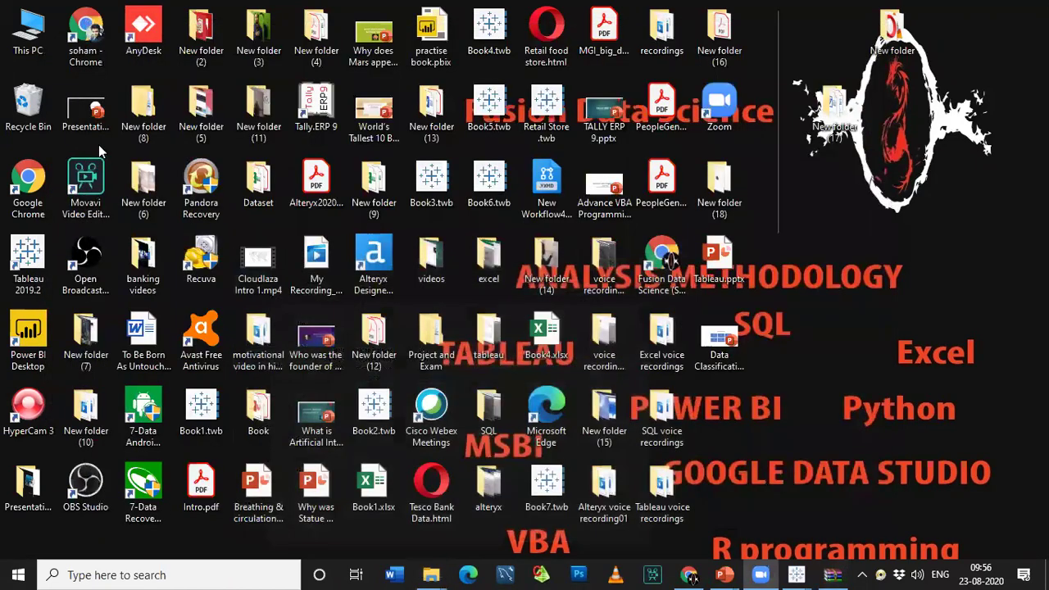
# Step: View the bin folder where the Tableau 2019.2 desktop shortcut is located, and close it and the archive window
pyautogui.write('tableau')
pyautogui.hotkey('shift', 'F10')
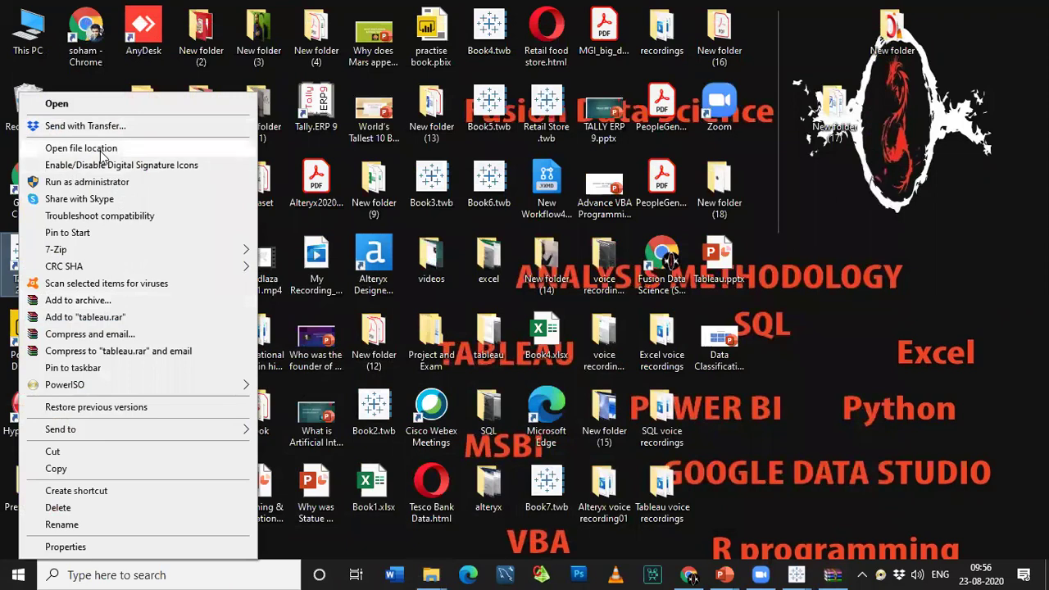
pyautogui.click(207, 146)
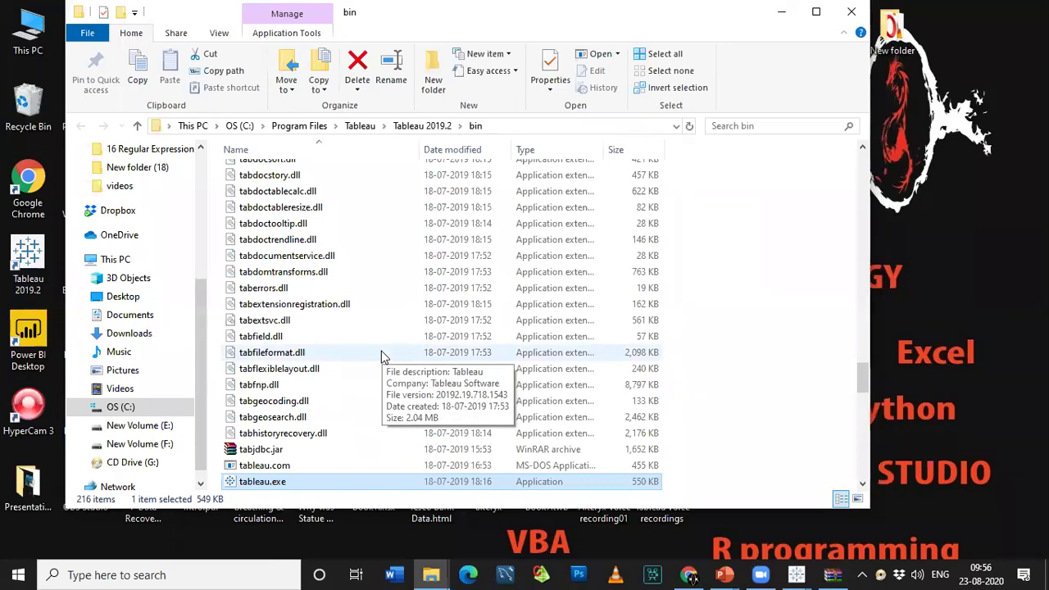
pyautogui.scroll(-2, 378, 363)
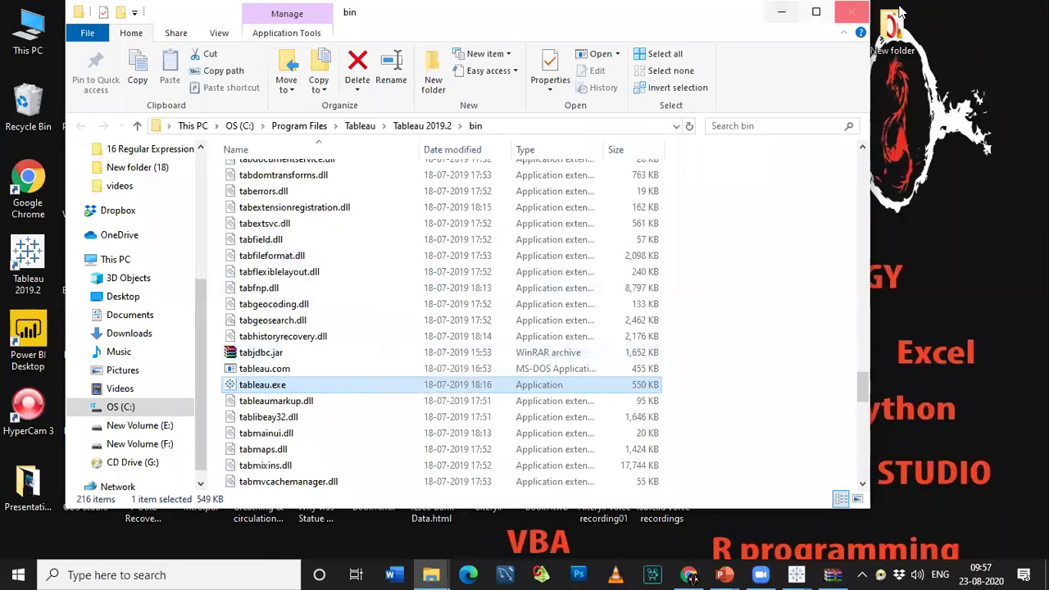
pyautogui.click(853, 11)
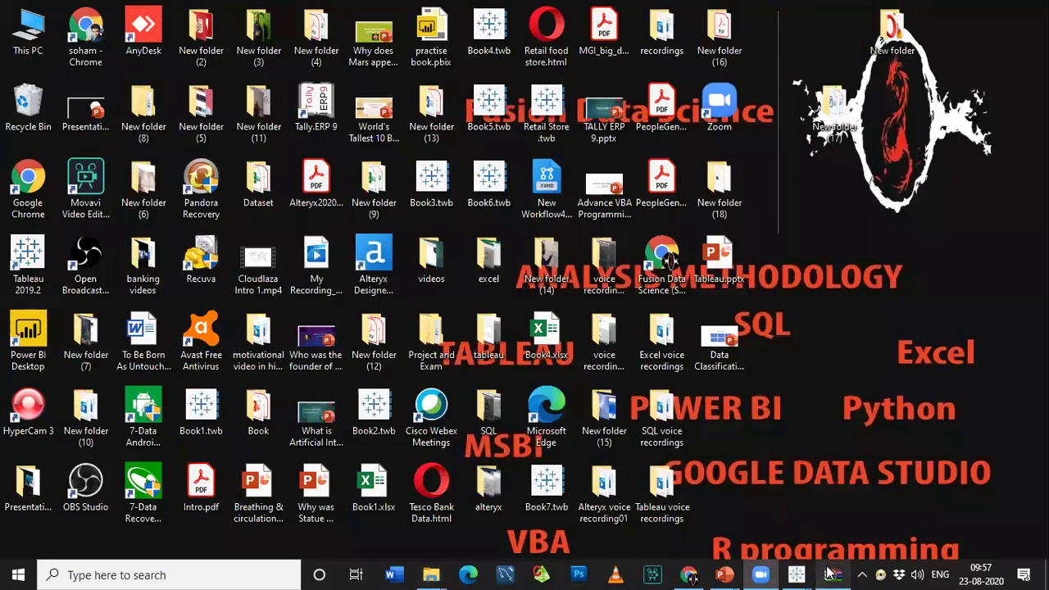
pyautogui.moveTo(830, 569)
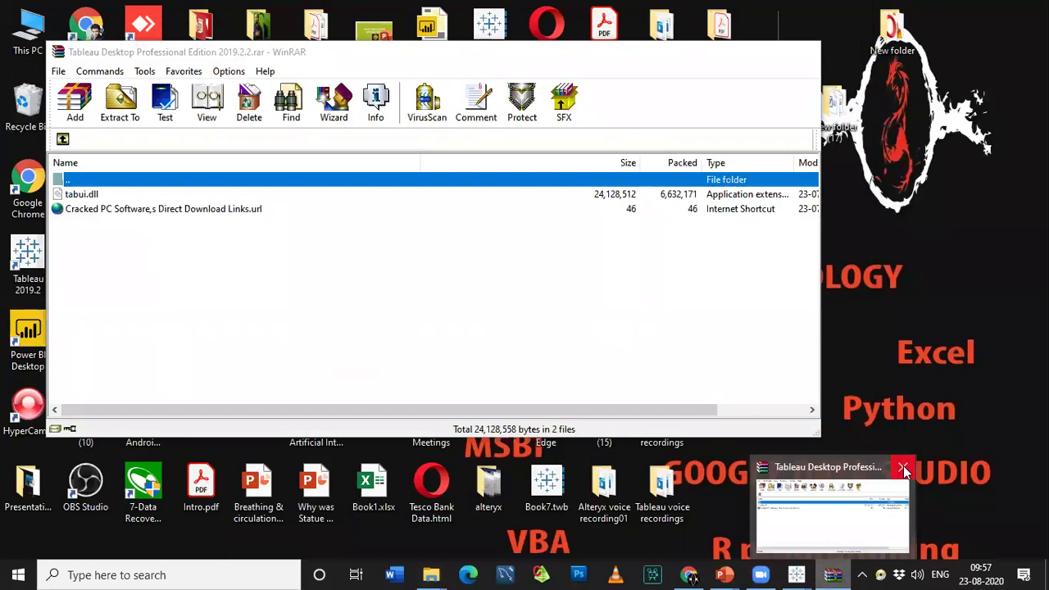
pyautogui.click(904, 466)
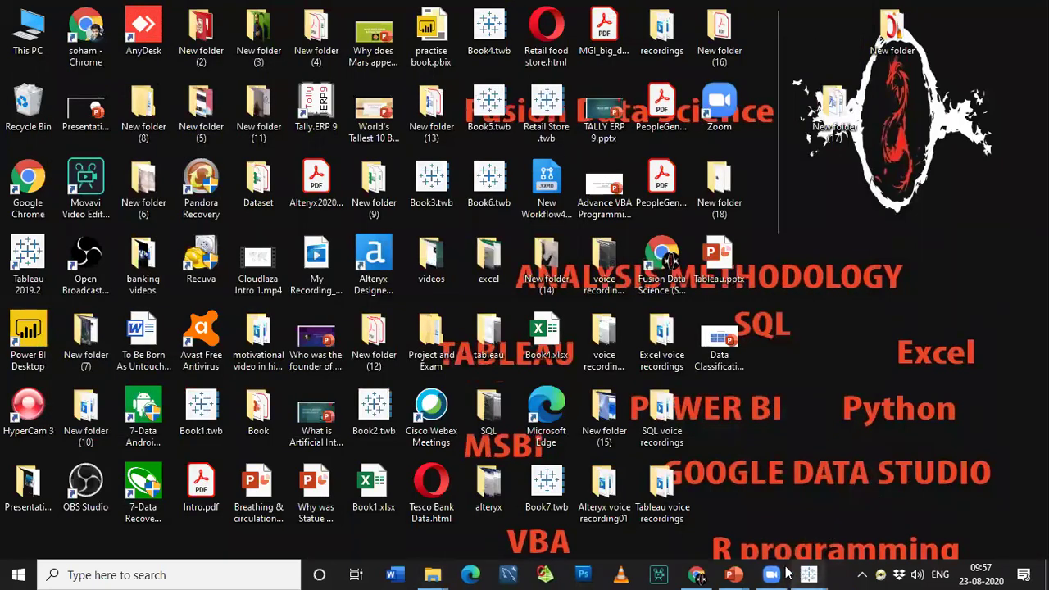
# Step: Switch to the Data Classification.pptx presentation in PowerPoint and view slides 2 and 3
pyautogui.moveTo(753, 574)
pyautogui.click(871, 521)
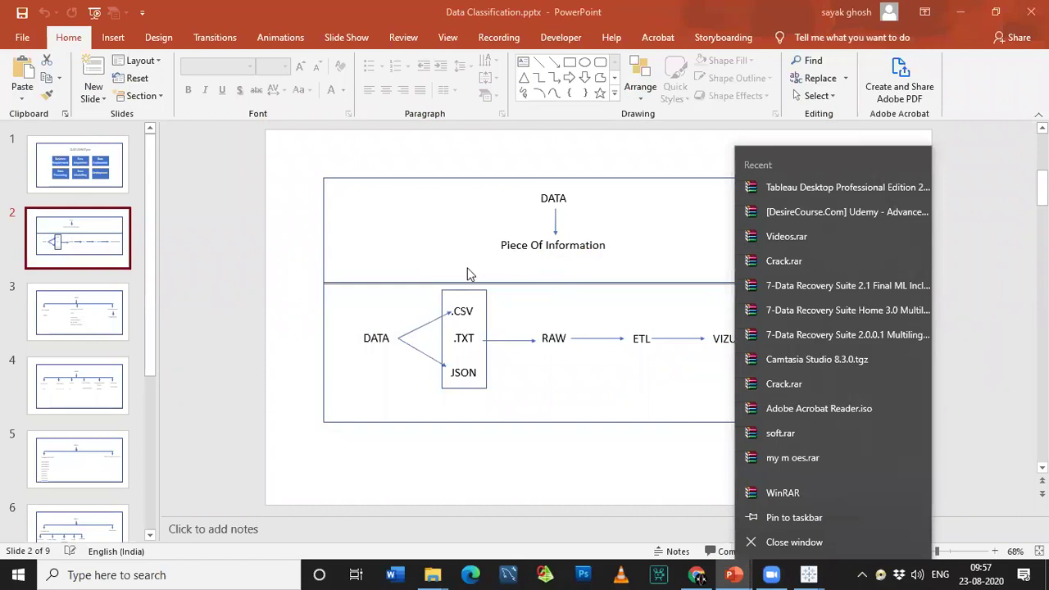
pyautogui.click(956, 215)
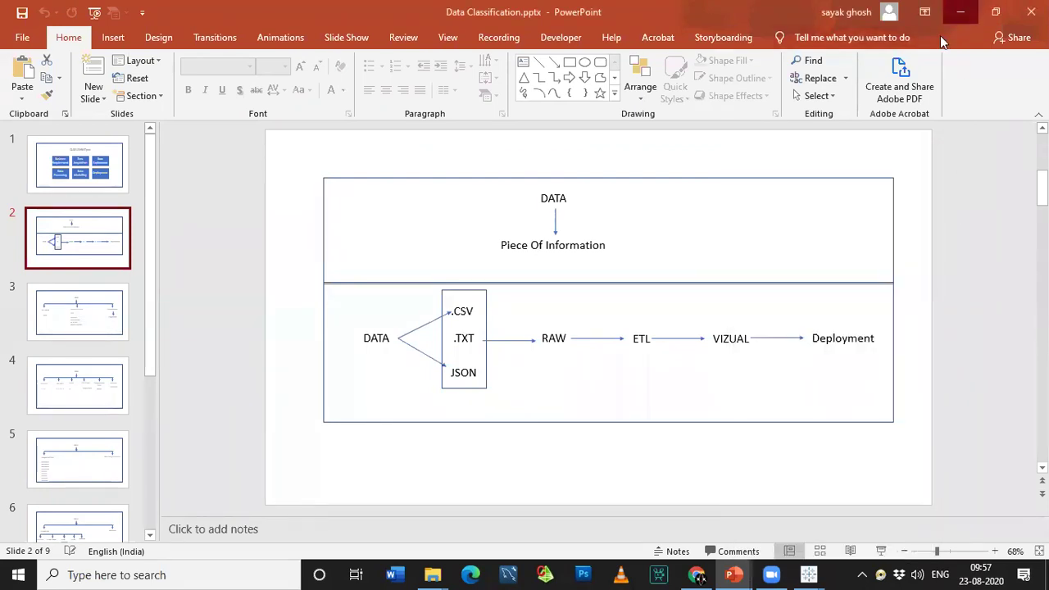
pyautogui.click(957, 13)
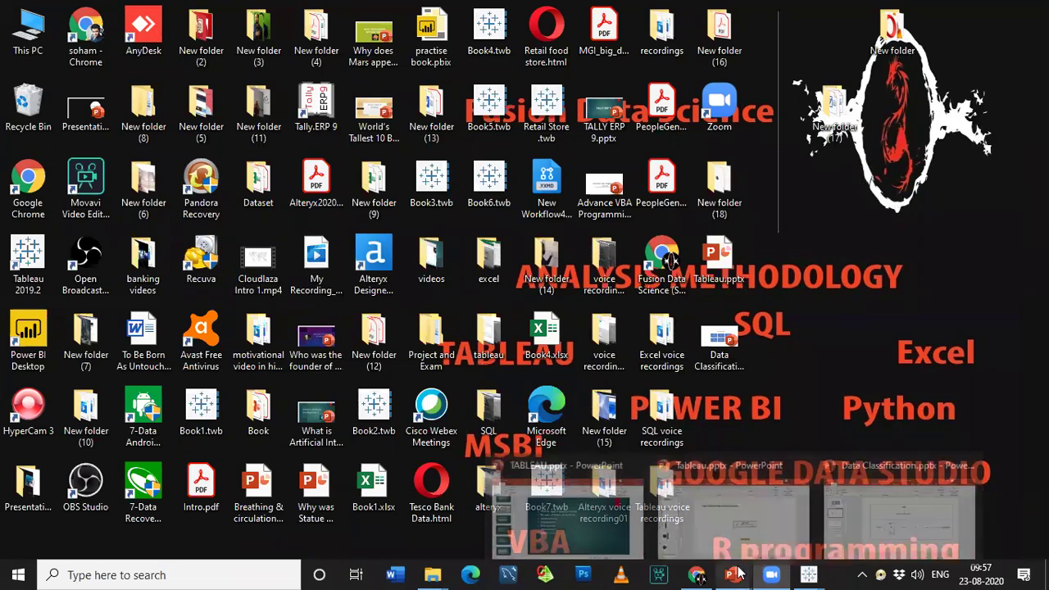
pyautogui.moveTo(809, 575)
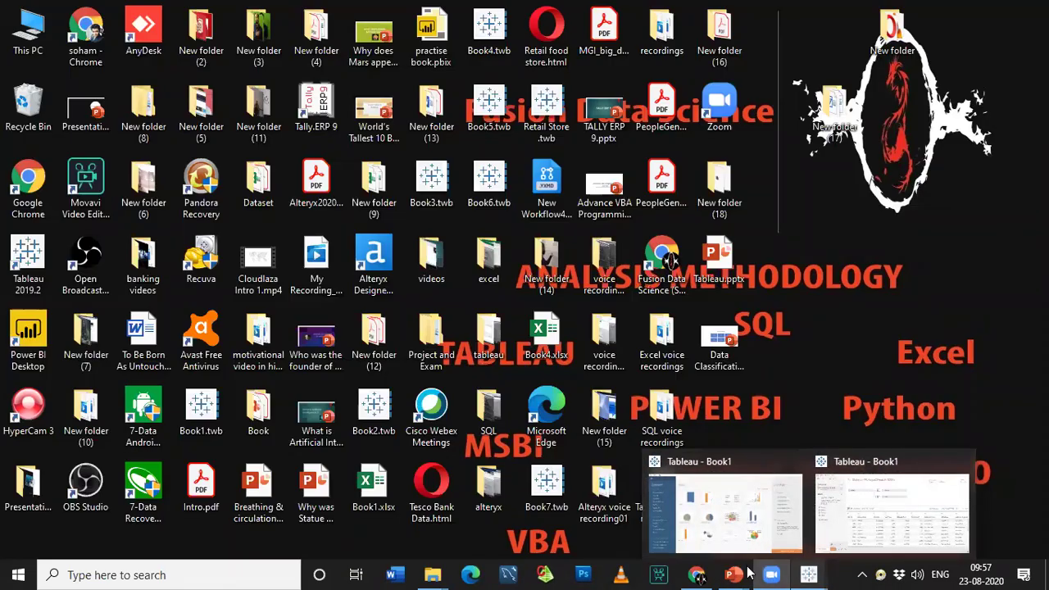
pyautogui.moveTo(733, 575)
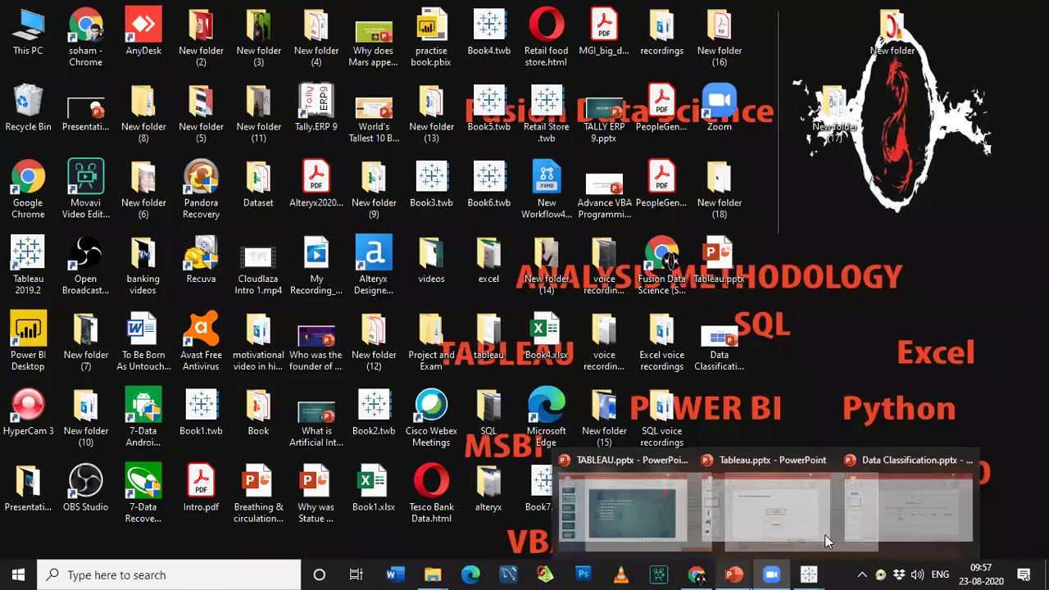
pyautogui.click(894, 513)
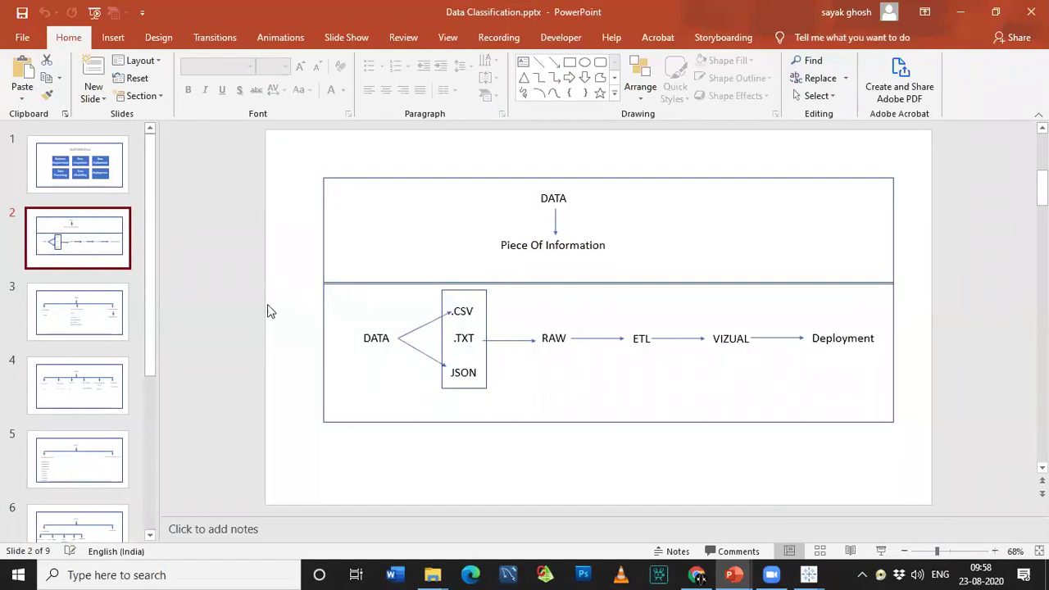
pyautogui.click(113, 301)
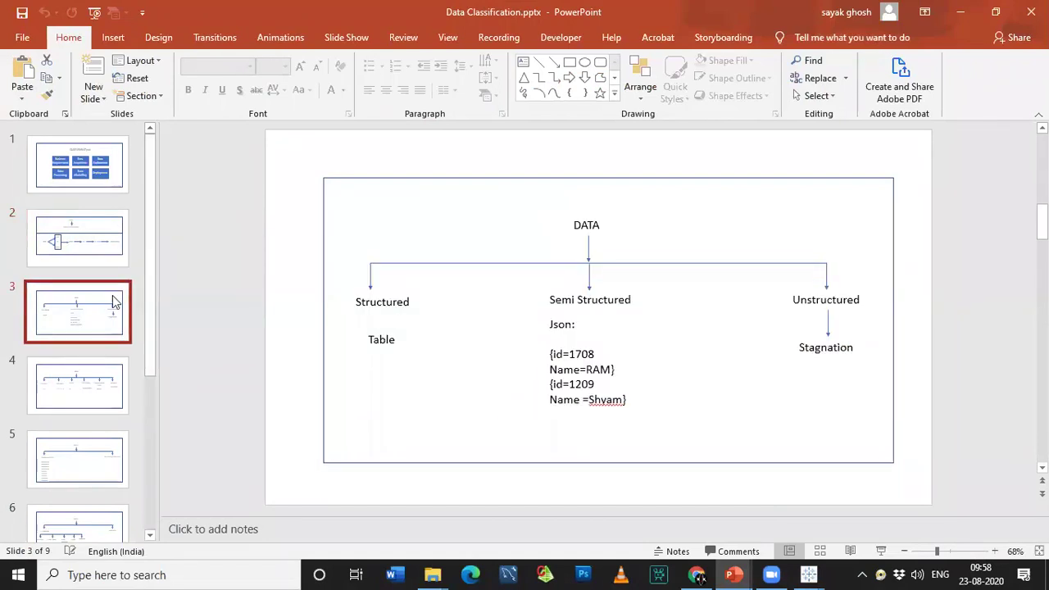
pyautogui.click(114, 259)
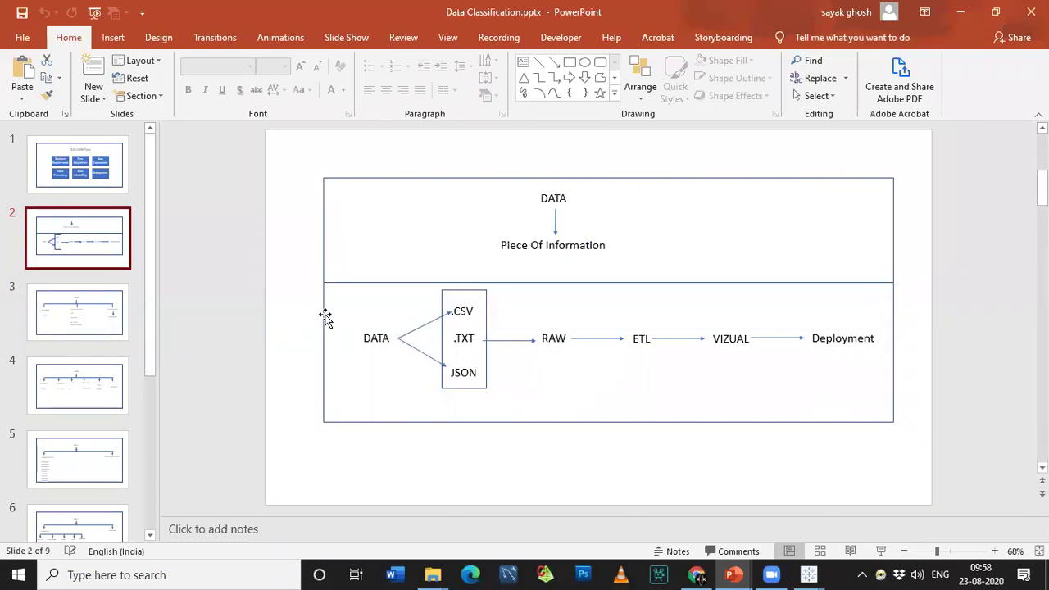
pyautogui.press('Down')
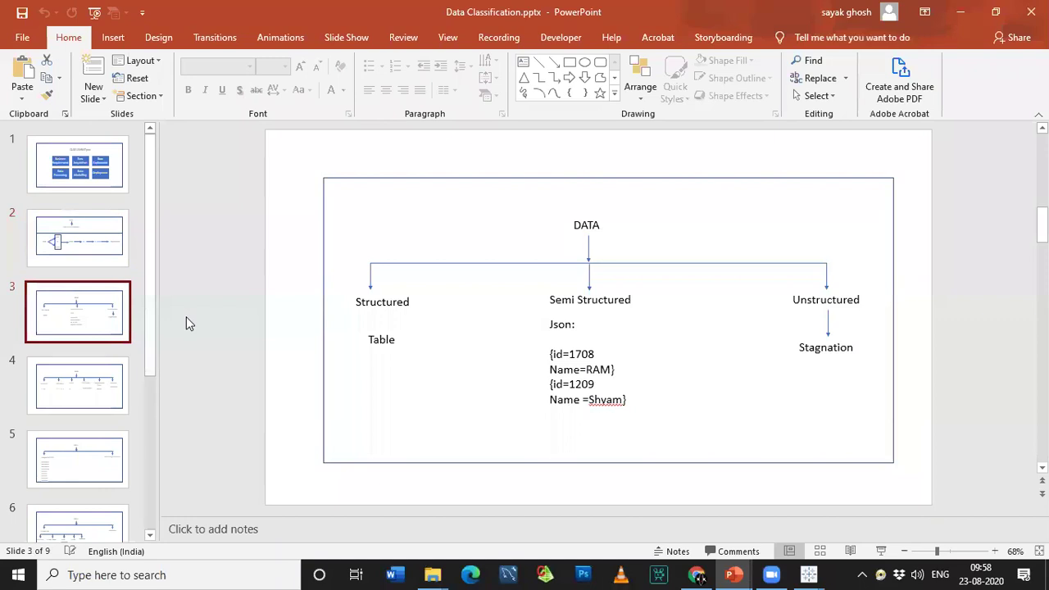
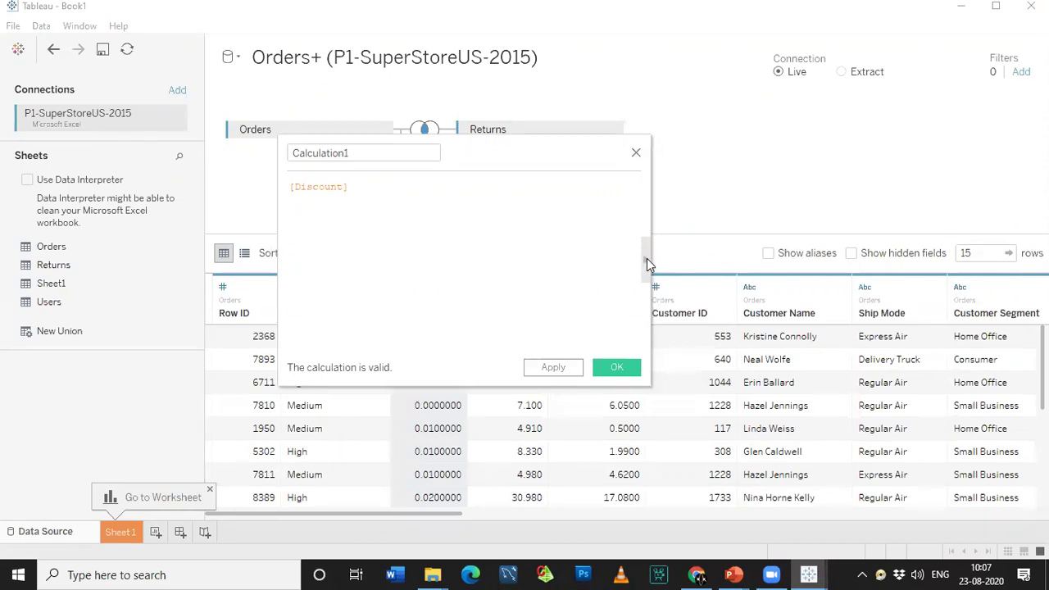
# Step: Browse the list of all functions in the Calculation1 editor for Discount and close the editor without saving
pyautogui.click(648, 260)
pyautogui.scroll(-3, 710, 213)
pyautogui.scroll(-9, 708, 207)
pyautogui.scroll(-9, 705, 225)
pyautogui.scroll(-10, 703, 264)
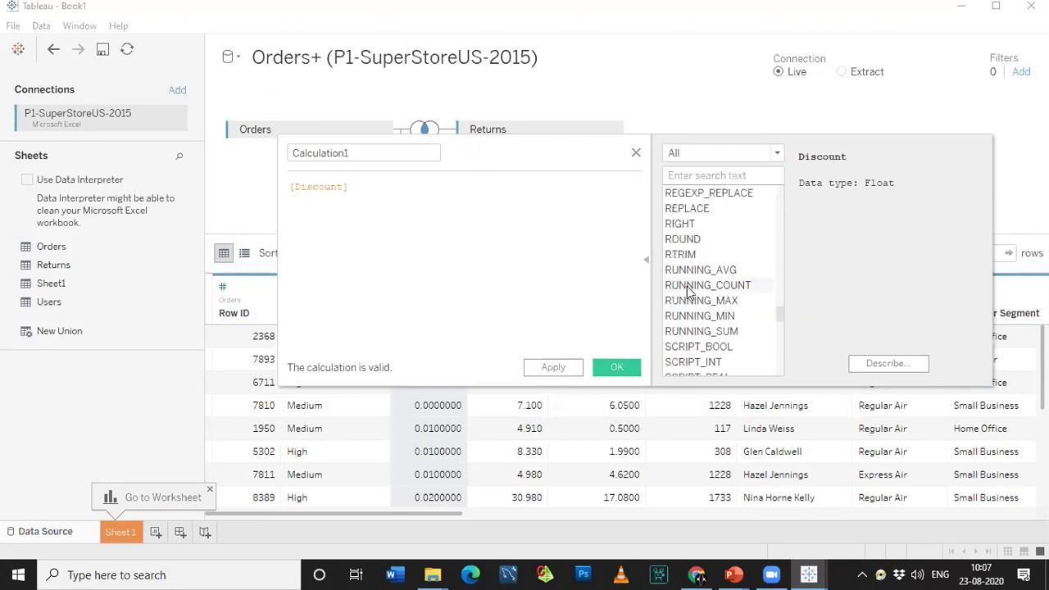
pyautogui.scroll(-4, 686, 291)
pyautogui.scroll(10, 686, 296)
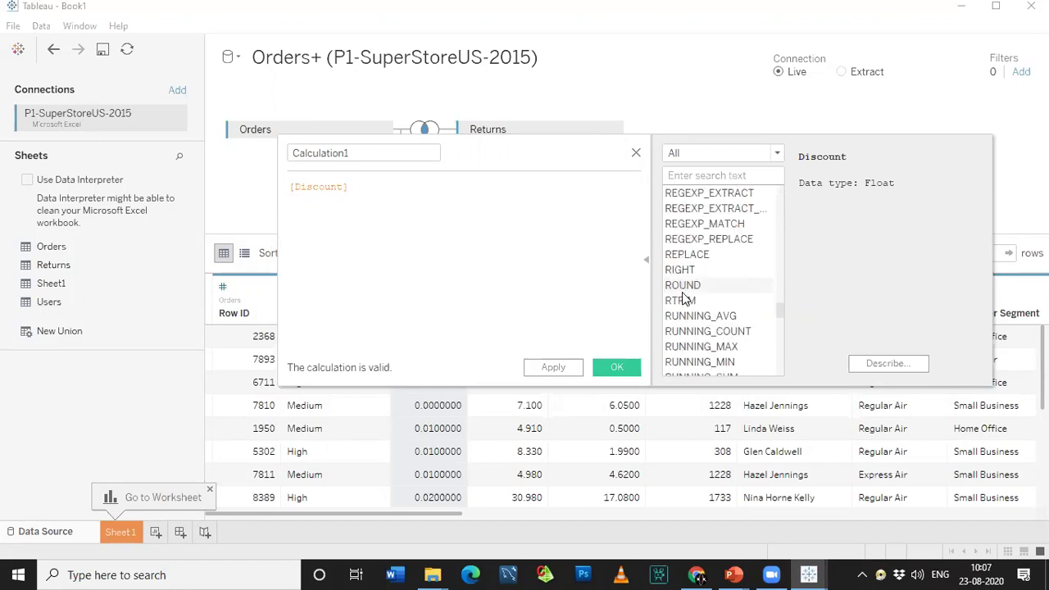
pyautogui.scroll(18, 684, 300)
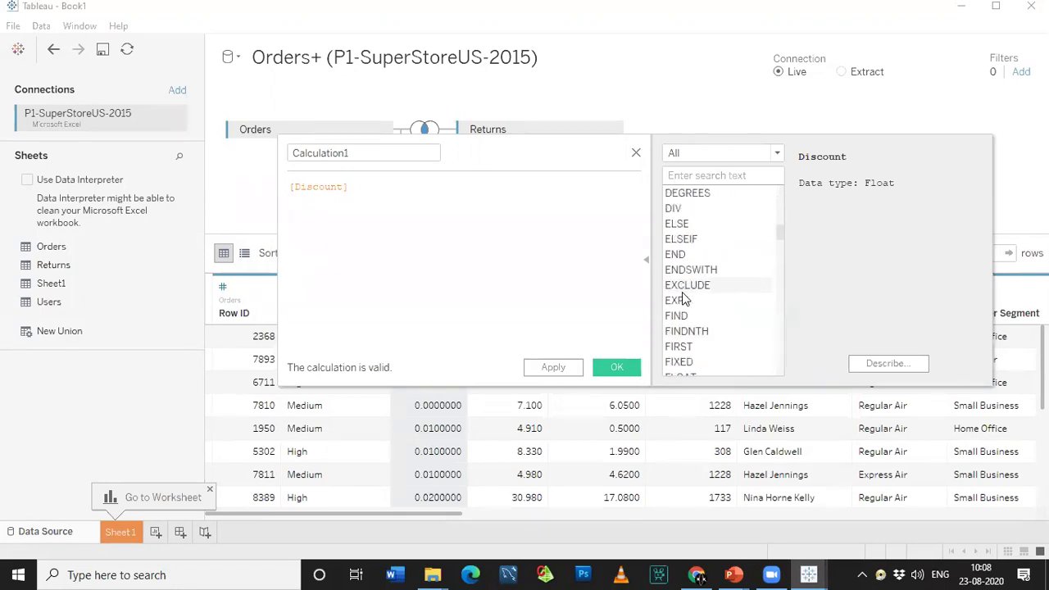
pyautogui.scroll(6, 684, 299)
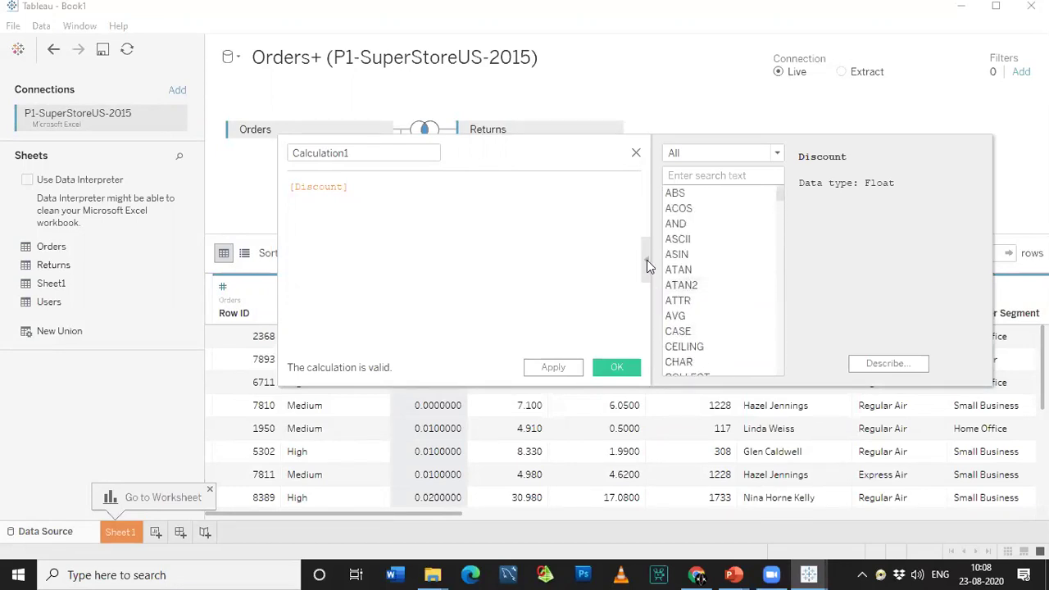
pyautogui.click(647, 260)
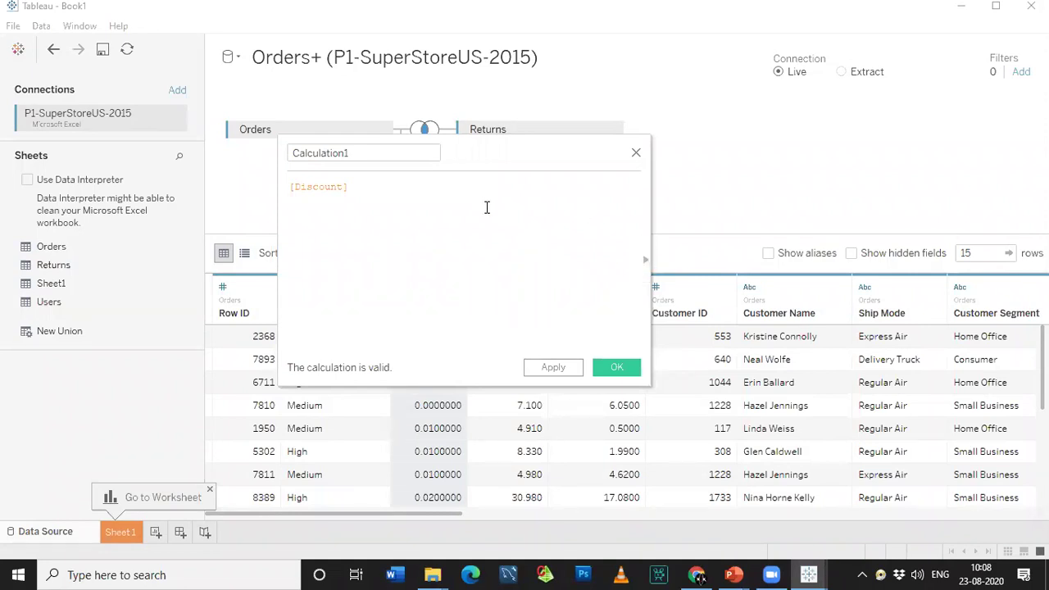
pyautogui.click(636, 153)
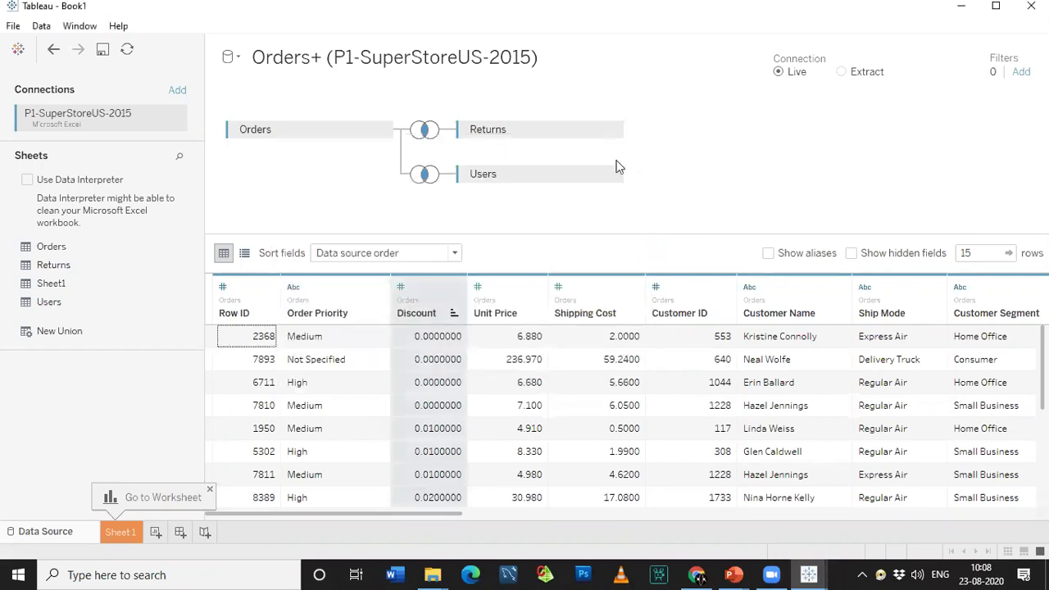
# Step: Review the join type and join clause between Orders and Returns, leaving the settings as they are
pyautogui.click(426, 141)
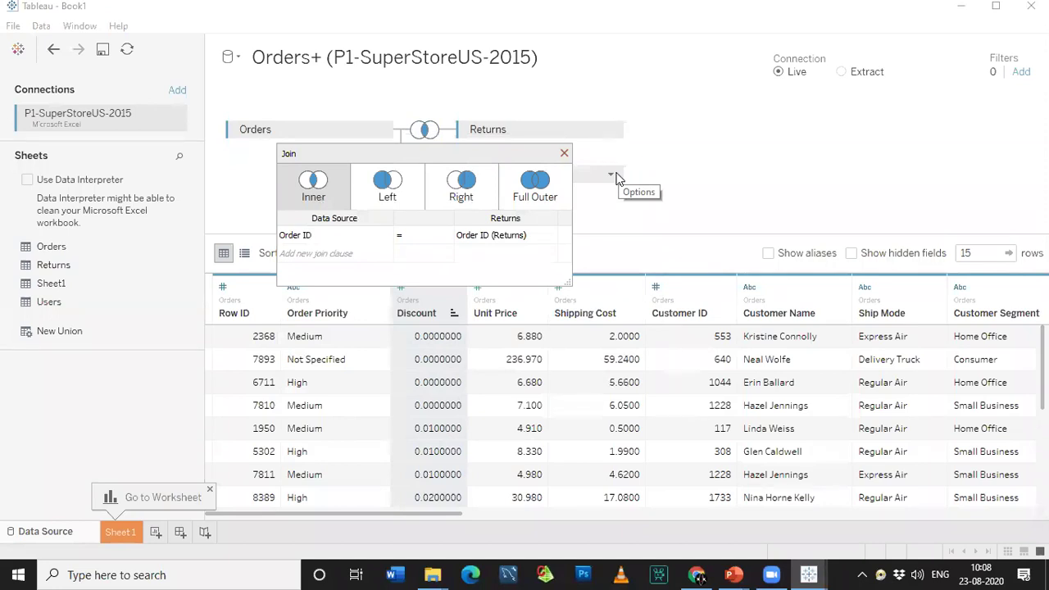
pyautogui.click(564, 154)
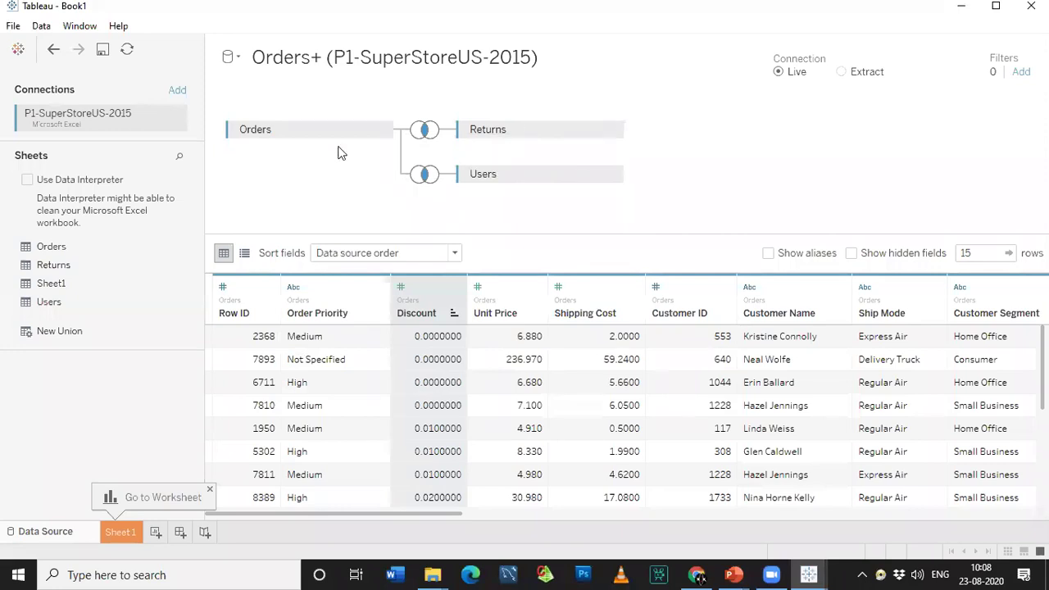
pyautogui.click(424, 132)
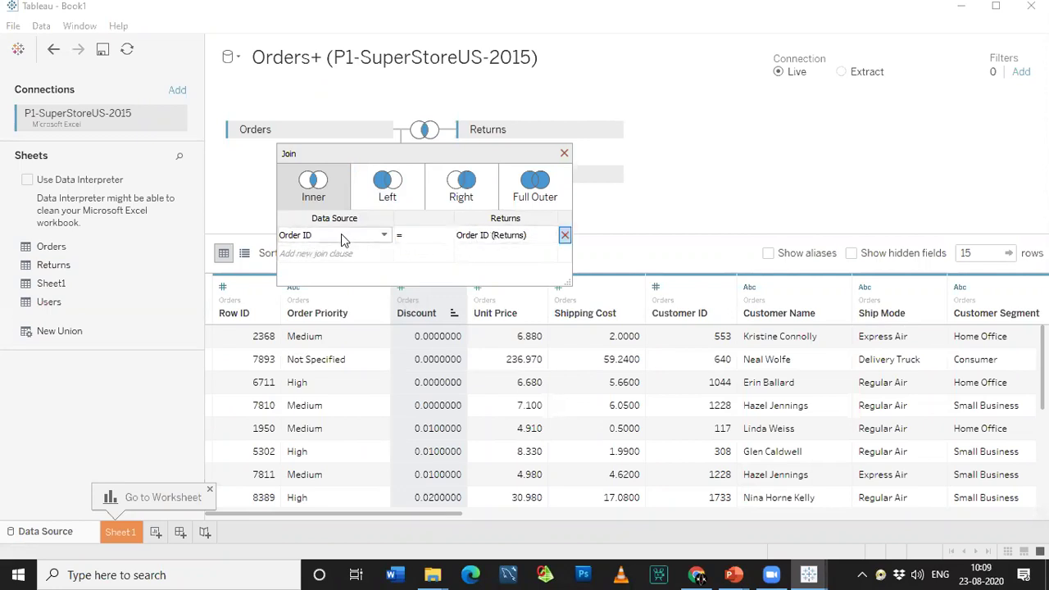
pyautogui.click(564, 153)
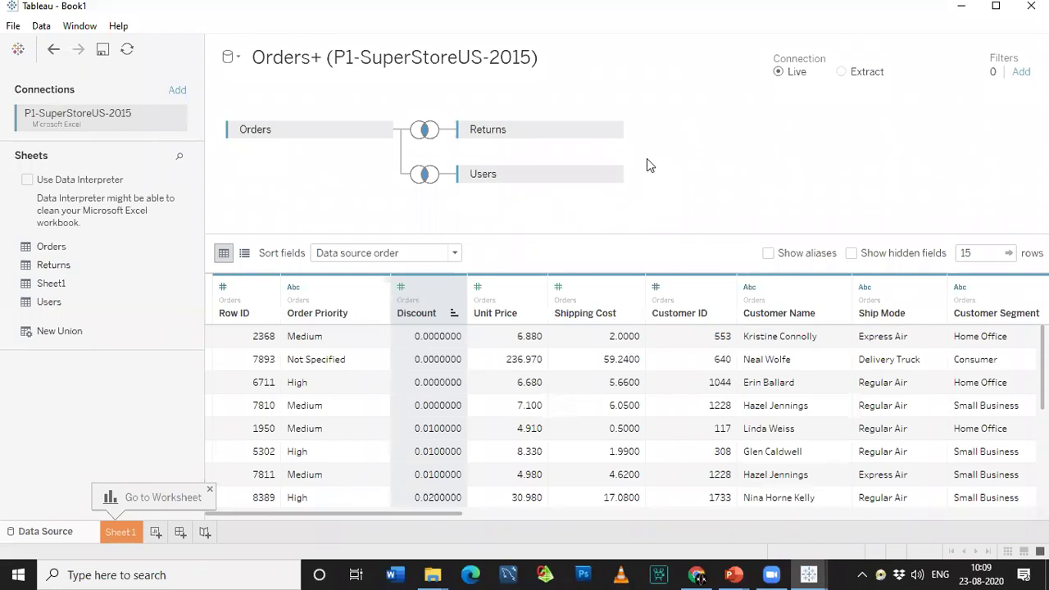
pyautogui.click(424, 140)
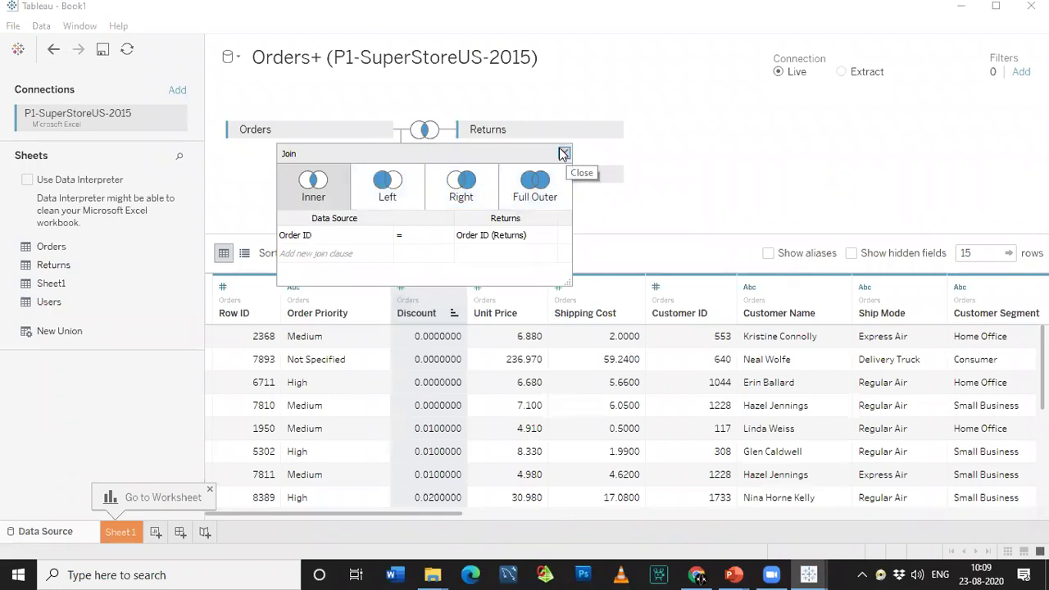
pyautogui.click(564, 155)
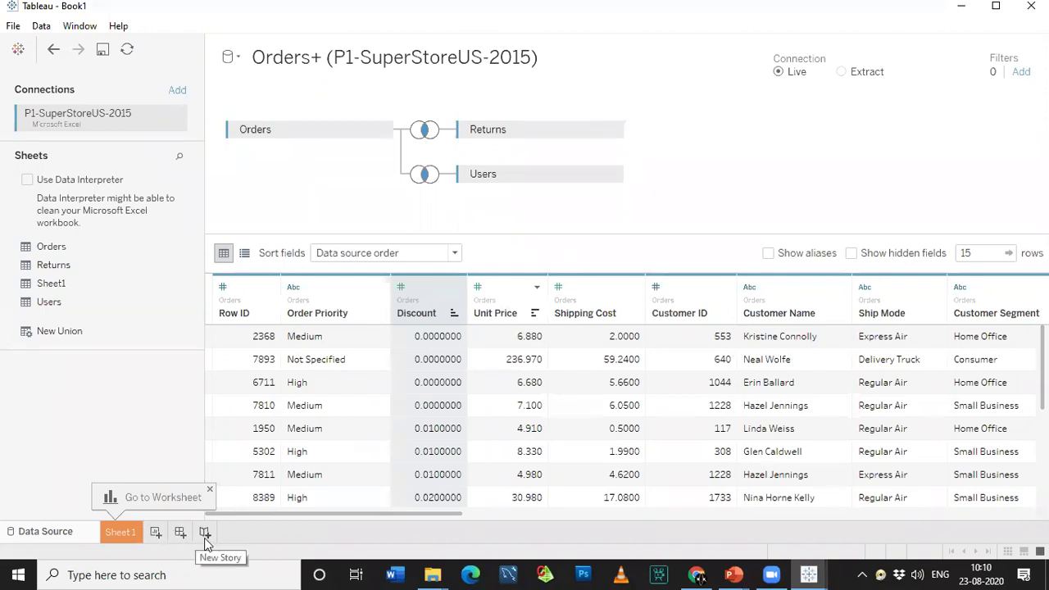
# Step: Add a new worksheet and place the Order Priority dimension on Columns
pyautogui.click(154, 533)
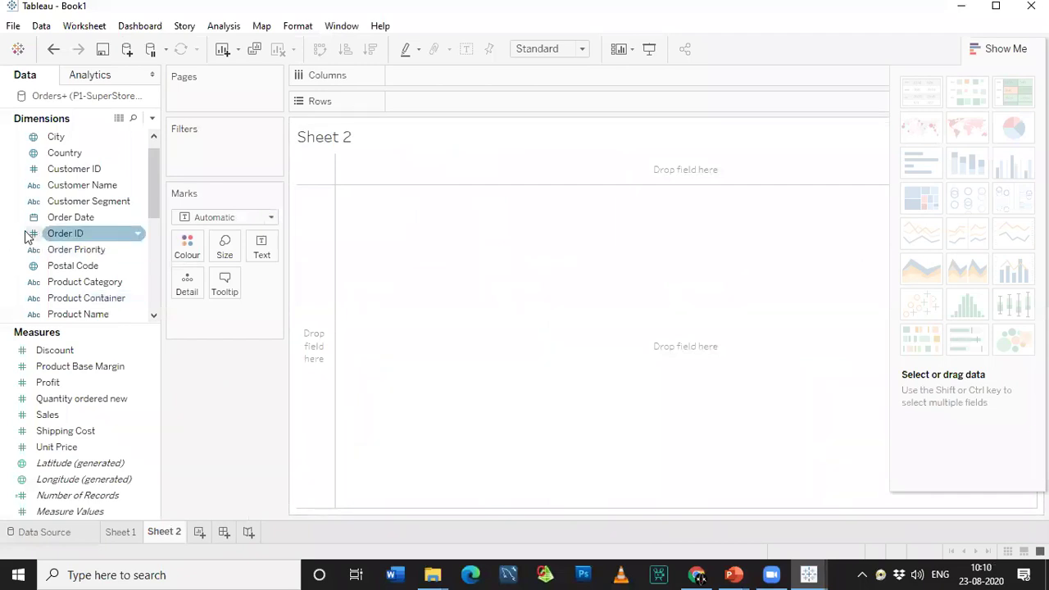
pyautogui.click(86, 233)
pyautogui.moveTo(88, 232); pyautogui.dragTo(440, 74)
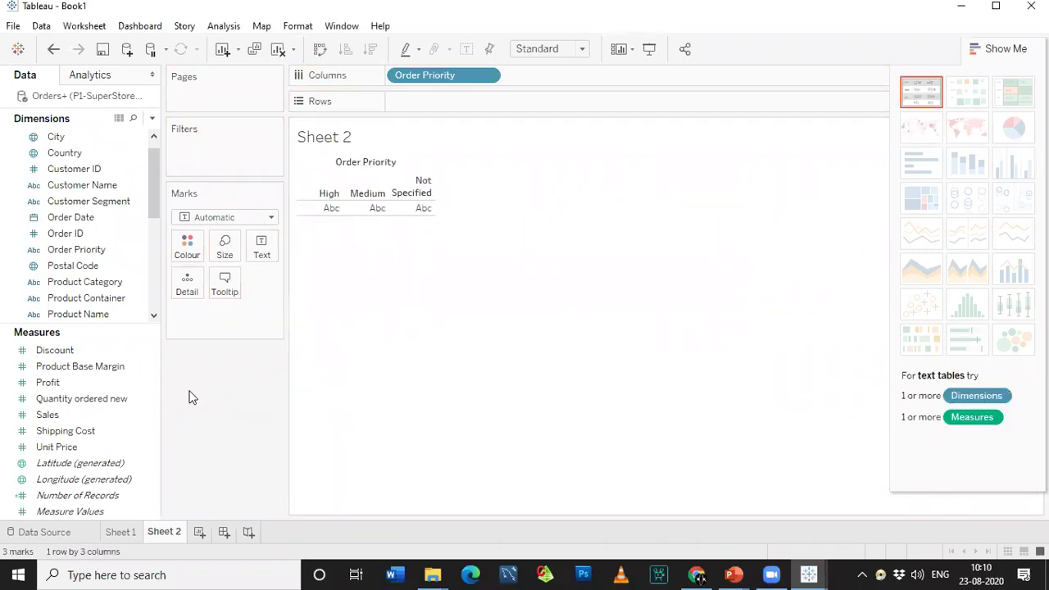
# Step: Add the Sales and Profit measures to Rows so each is charted by Order Priority
pyautogui.click(117, 413)
pyautogui.moveTo(117, 413); pyautogui.dragTo(450, 103)
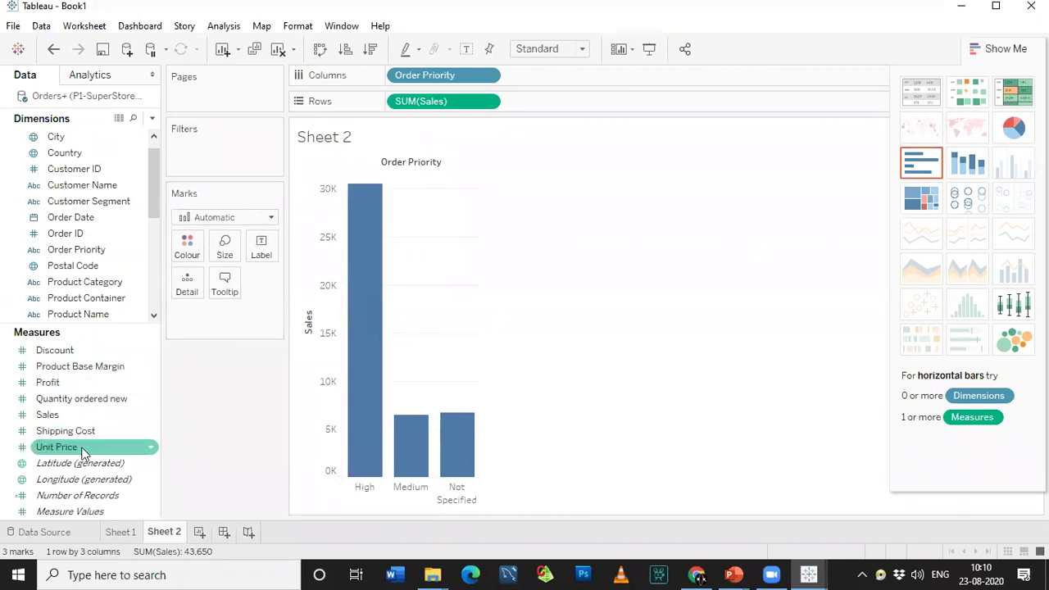
pyautogui.moveTo(82, 382); pyautogui.dragTo(567, 101)
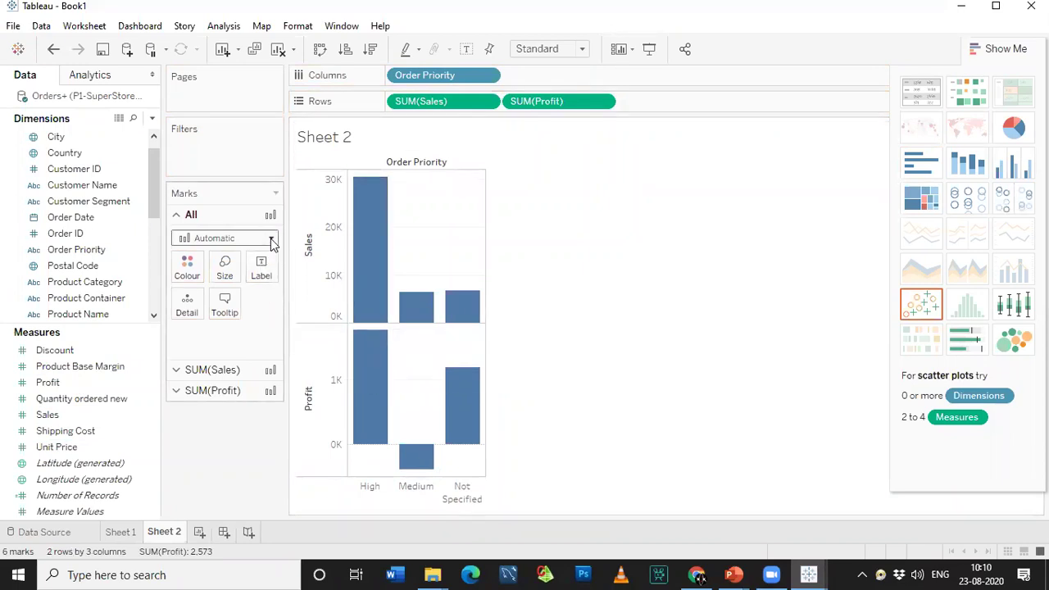
# Step: Set the mark type of SUM(Profit) to Line
pyautogui.click(236, 394)
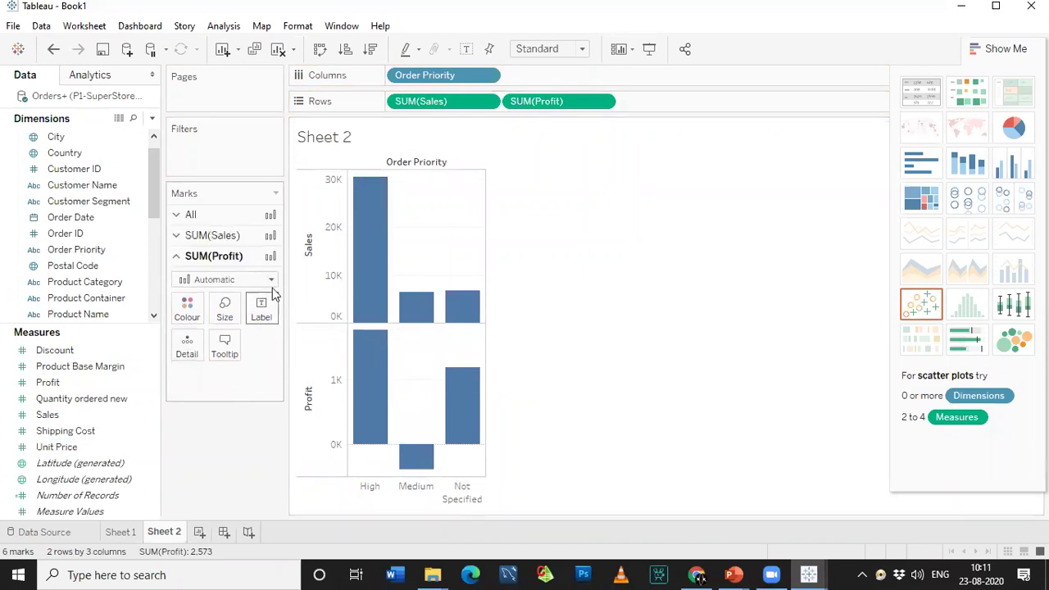
pyautogui.click(269, 281)
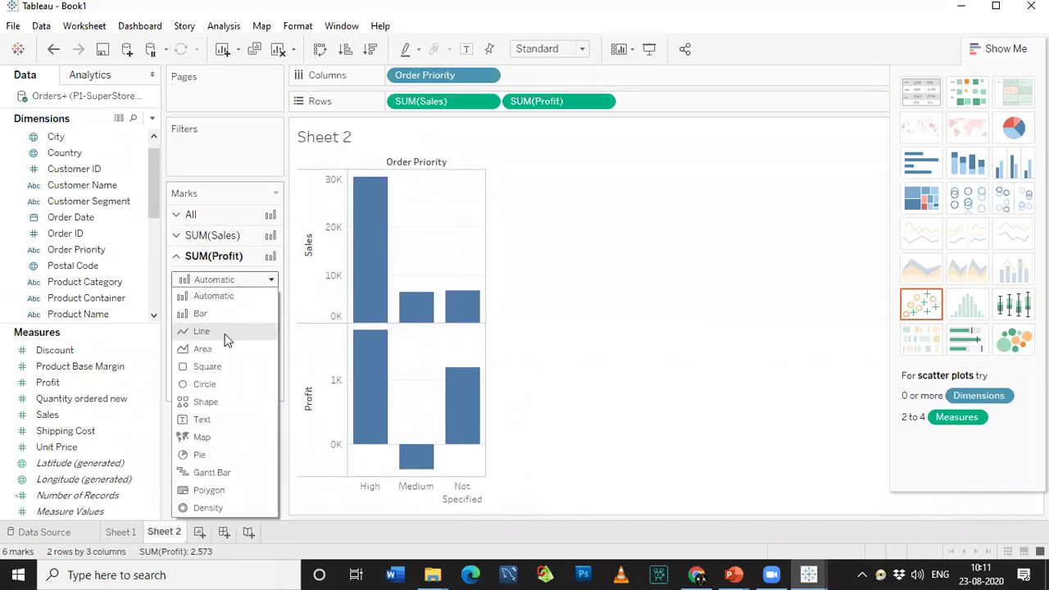
pyautogui.press('Escape')
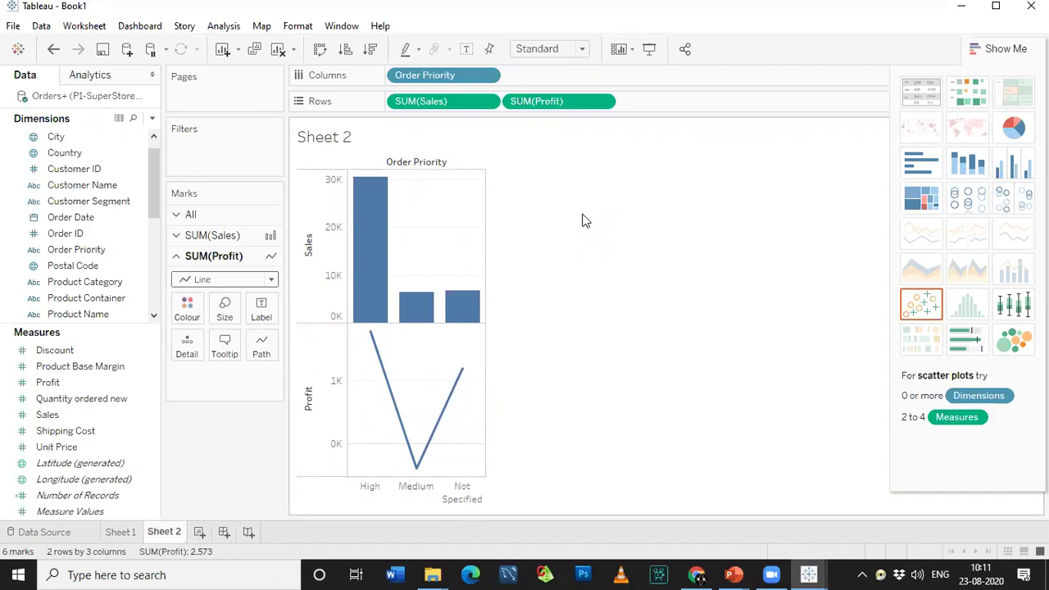
# Step: Combine SUM(Profit) with SUM(Sales) as a dual axis and set the SUM(Sales) mark type to Bar
pyautogui.click(603, 103)
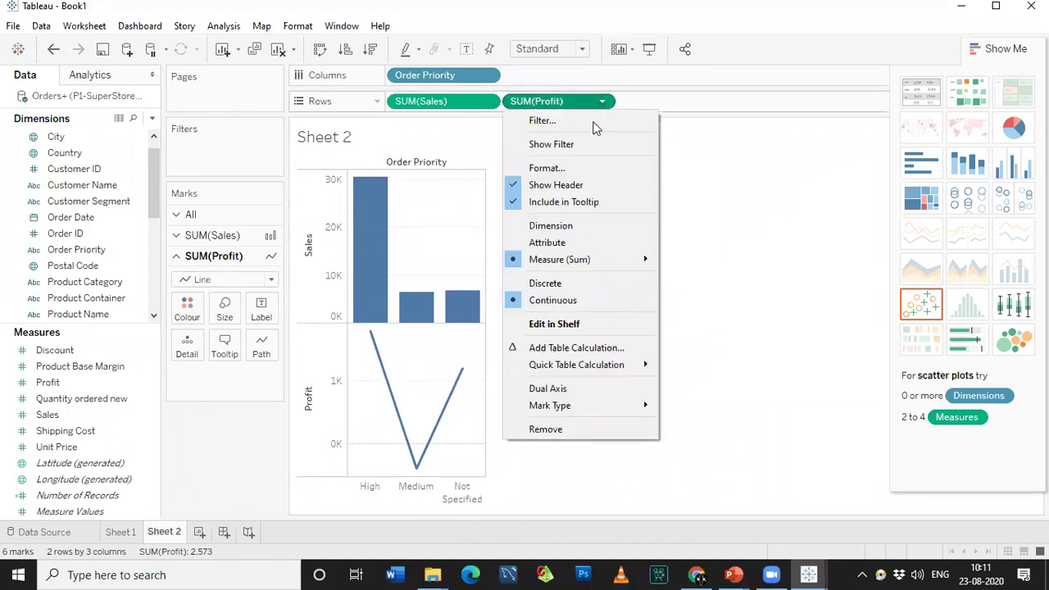
pyautogui.click(571, 389)
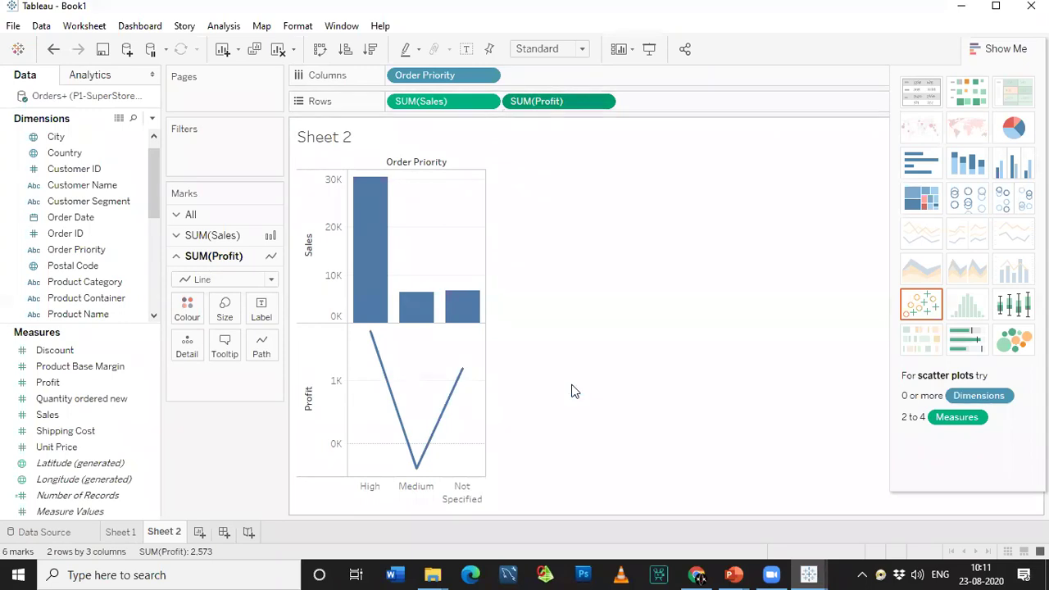
pyautogui.click(274, 242)
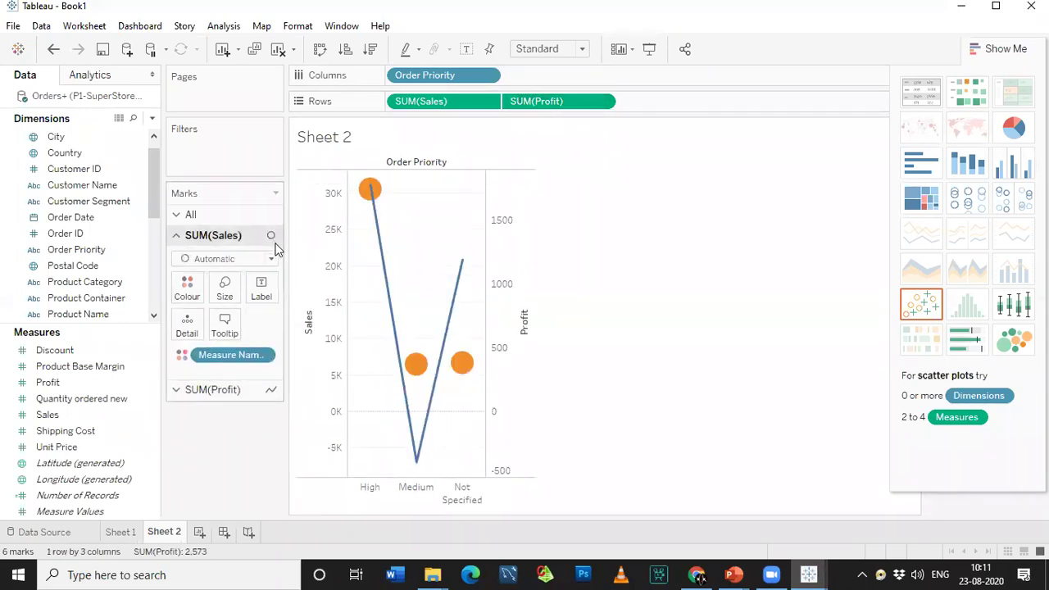
pyautogui.click(271, 258)
pyautogui.click(230, 300)
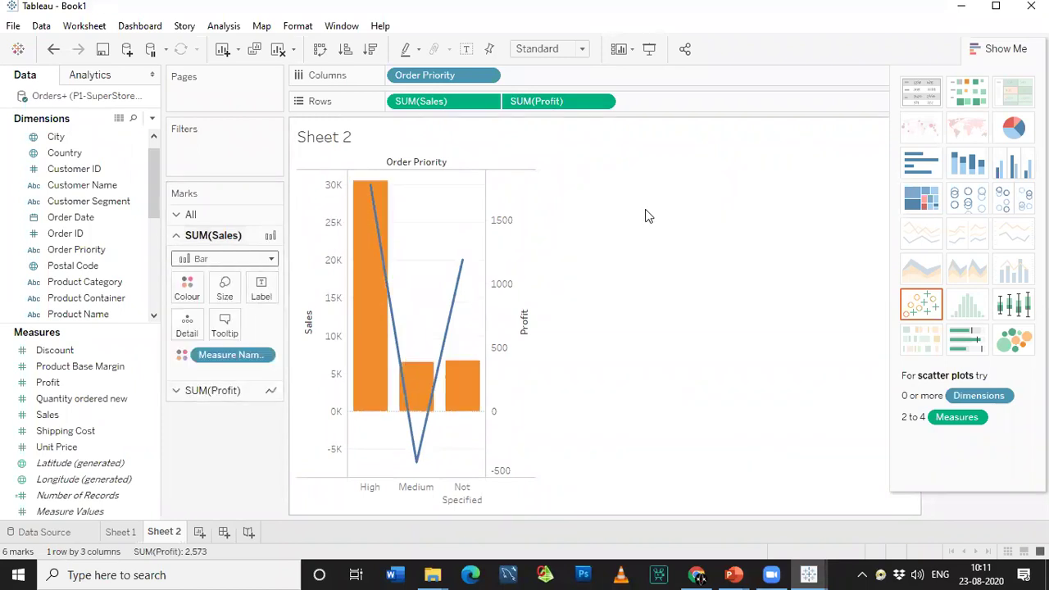
# Step: Create a calculated field named Negative with the formula -1
pyautogui.click(153, 120)
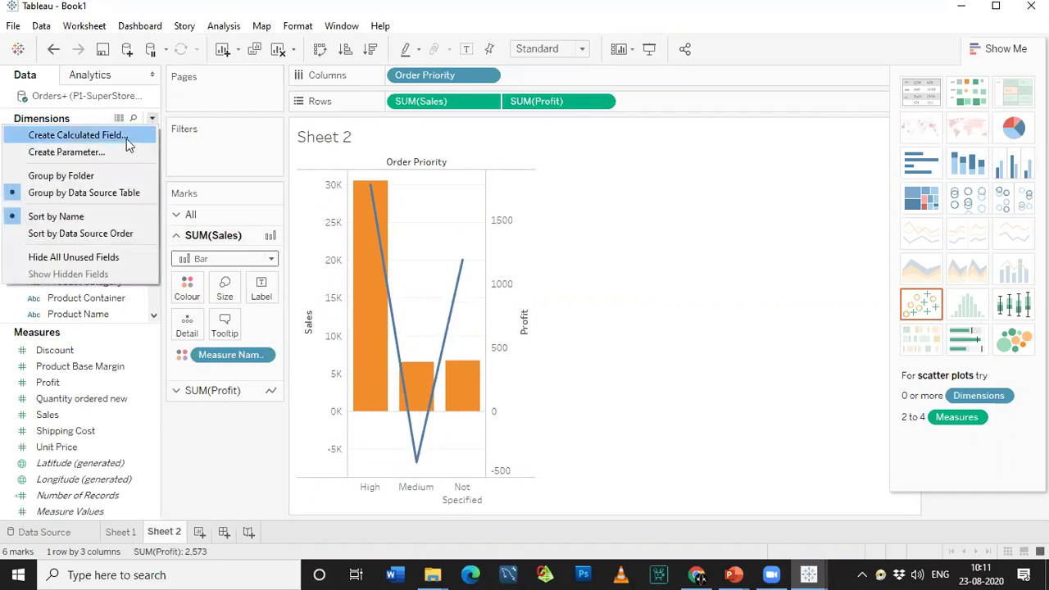
pyautogui.click(127, 139)
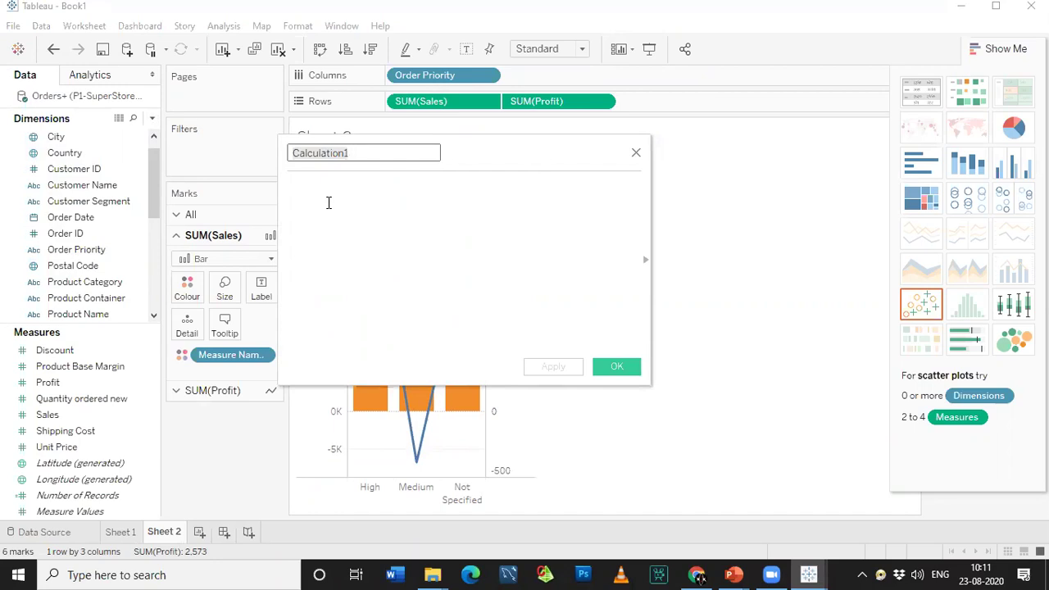
pyautogui.press('BackSpace')
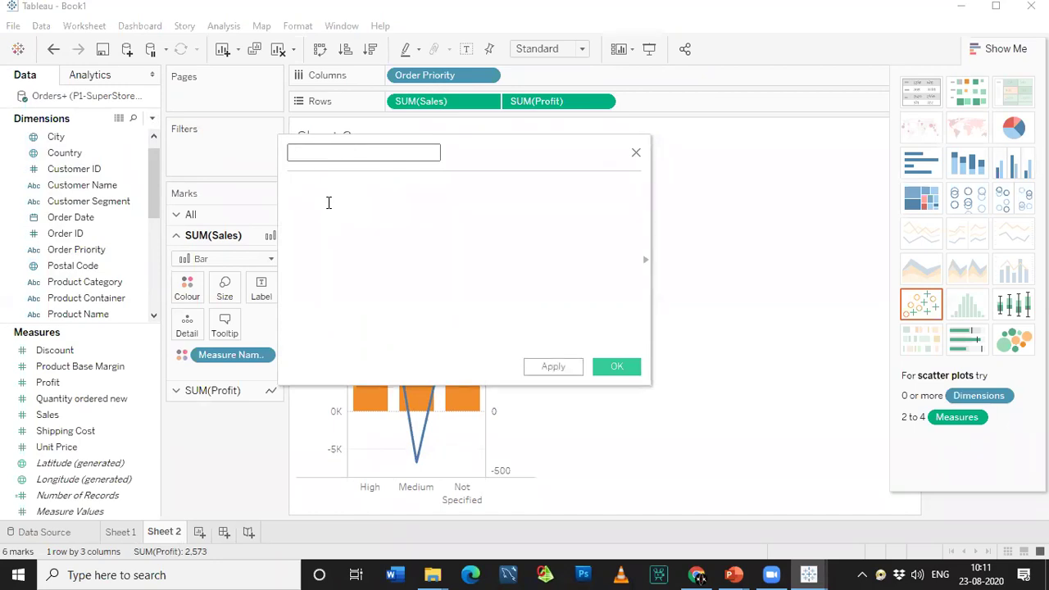
pyautogui.write('Negative')
pyautogui.click(328, 202)
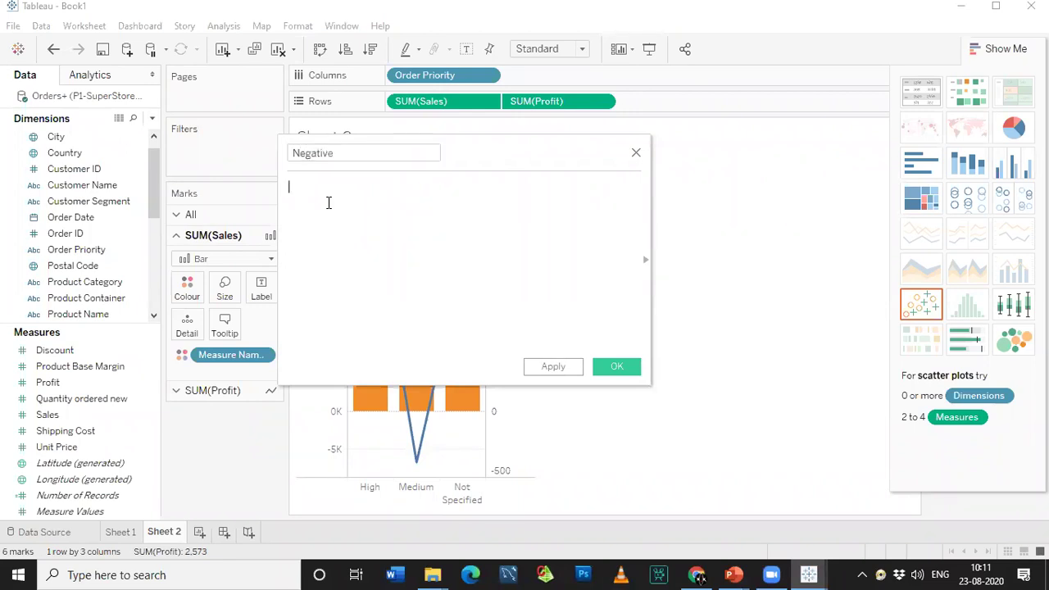
pyautogui.write('-1')
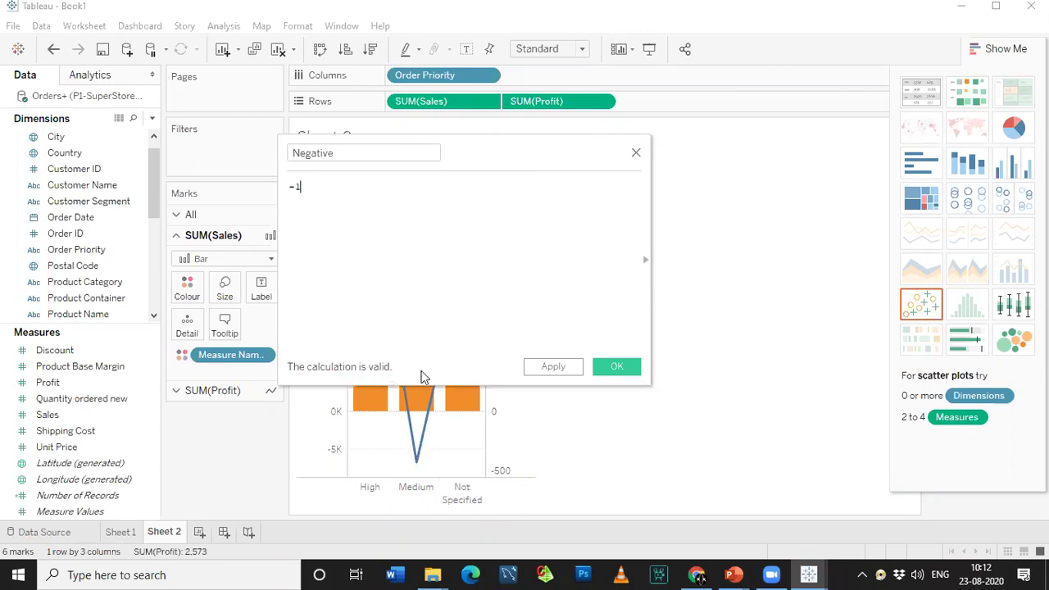
pyautogui.click(621, 367)
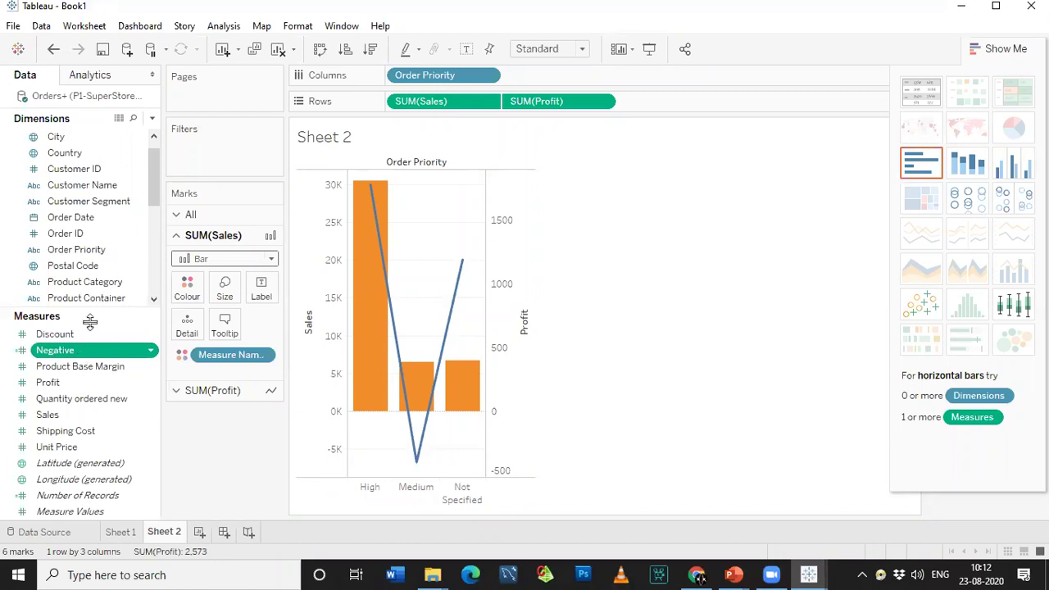
# Step: In the data source, sort the Discount column in descending order and start a calculated field from it
pyautogui.click(50, 533)
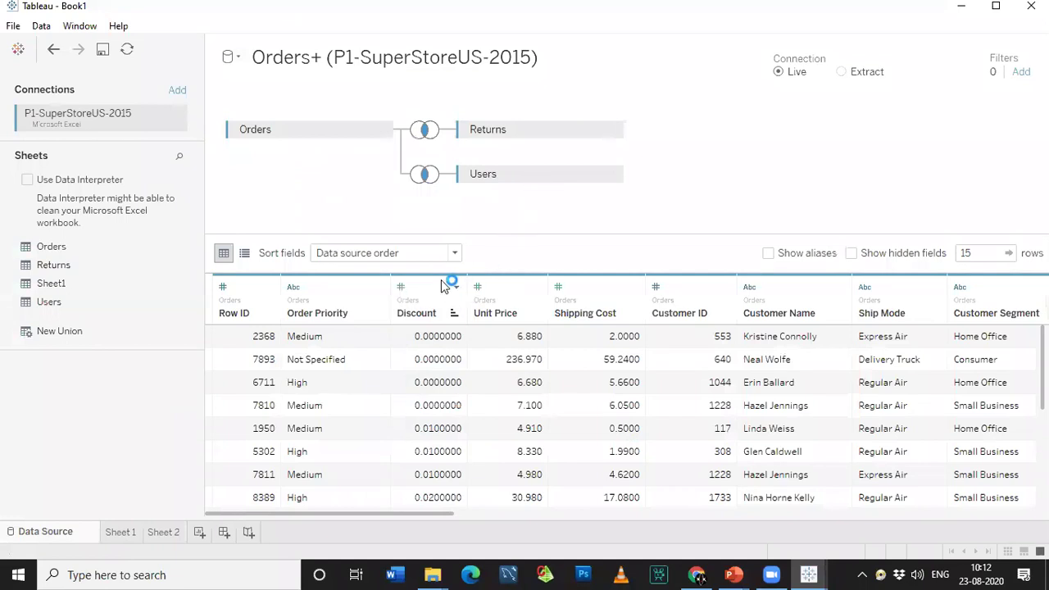
pyautogui.click(449, 314)
pyautogui.click(453, 313)
pyautogui.rightClick(453, 313)
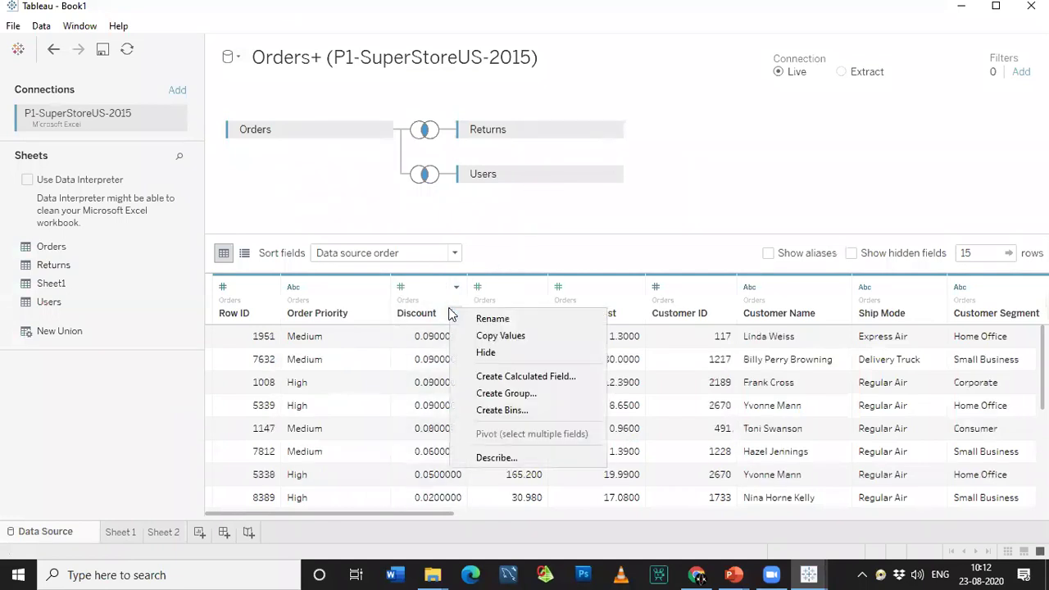
pyautogui.click(491, 379)
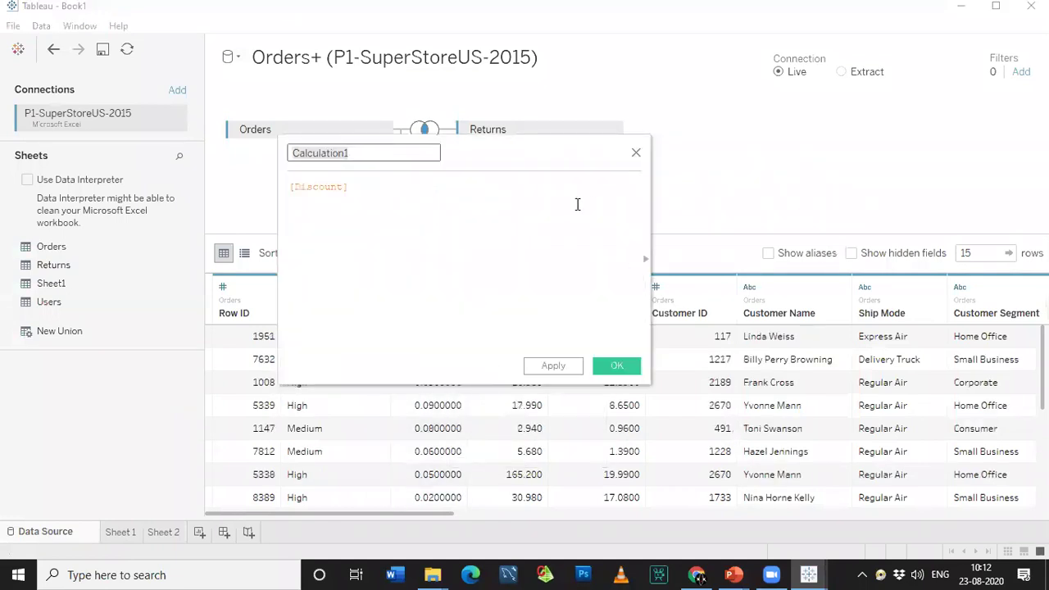
# Step: Browse the list of all calculation functions and read the descriptions of ABS, ACOS and AND
pyautogui.click(646, 258)
pyautogui.scroll(-8, 704, 227)
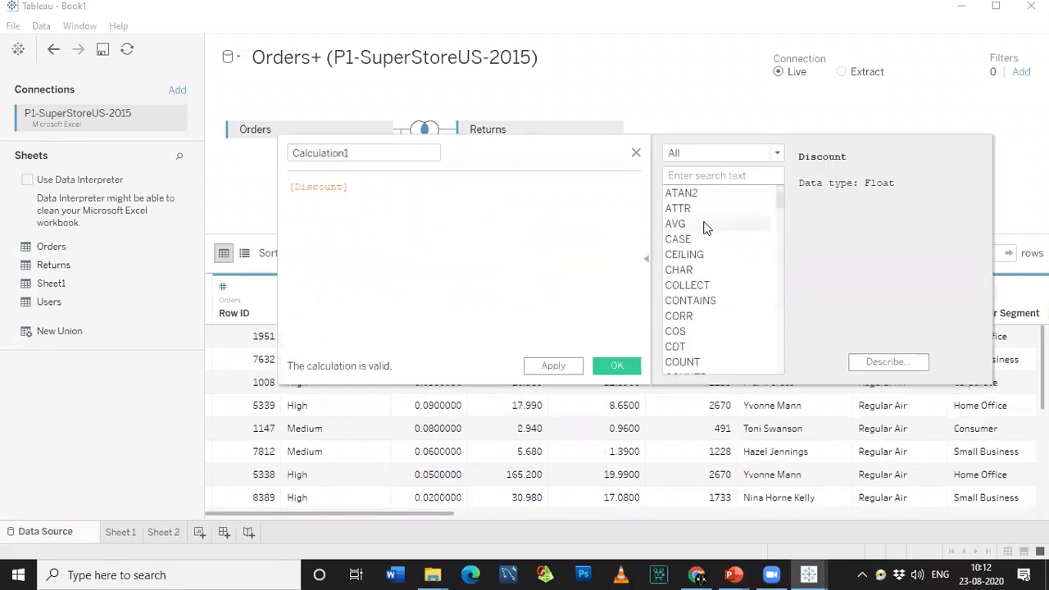
pyautogui.scroll(-9, 710, 299)
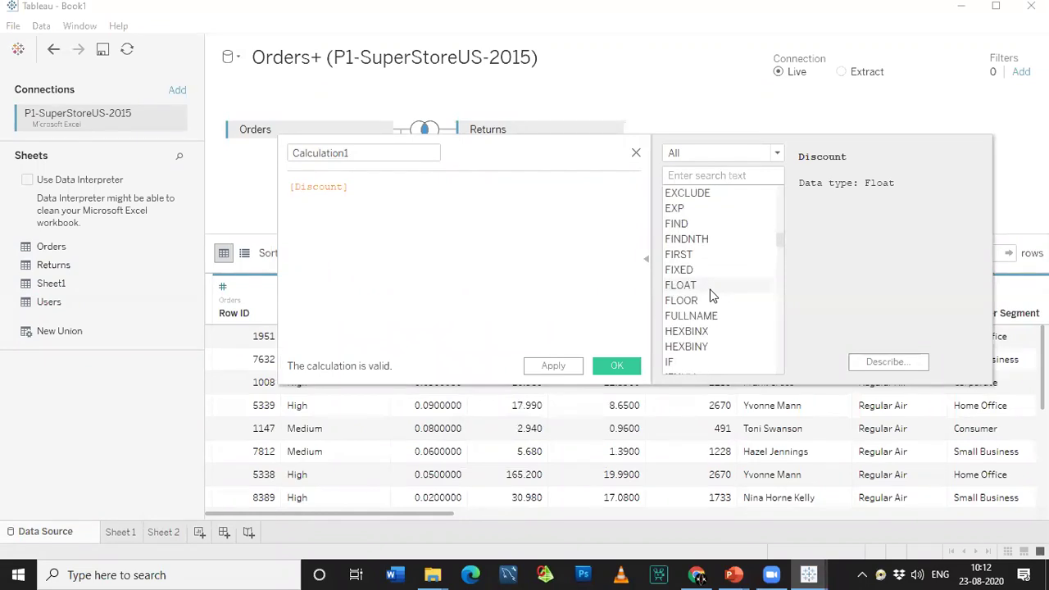
pyautogui.scroll(-12, 703, 312)
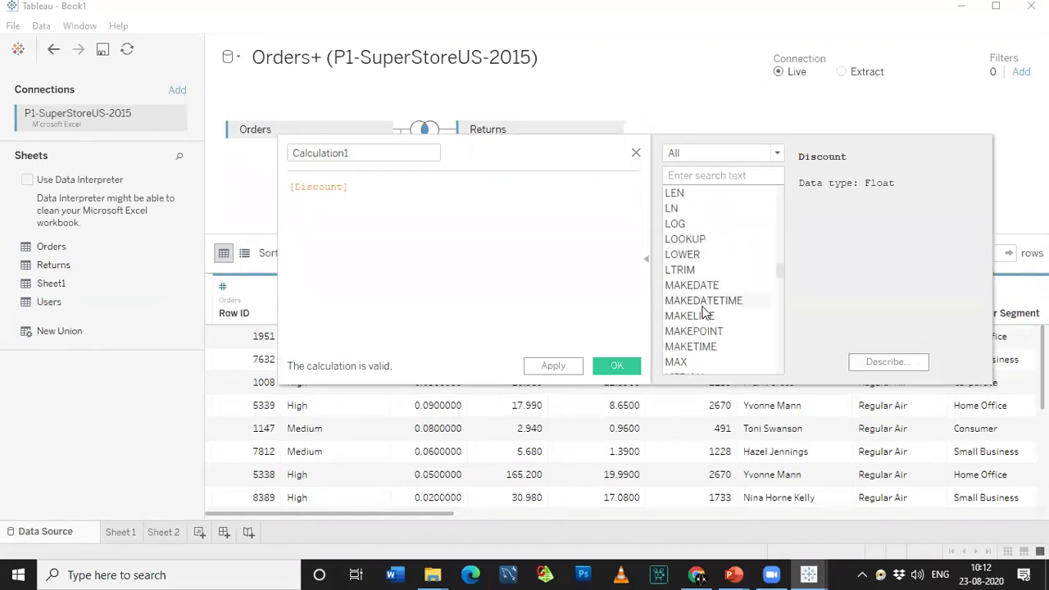
pyautogui.scroll(-15, 703, 312)
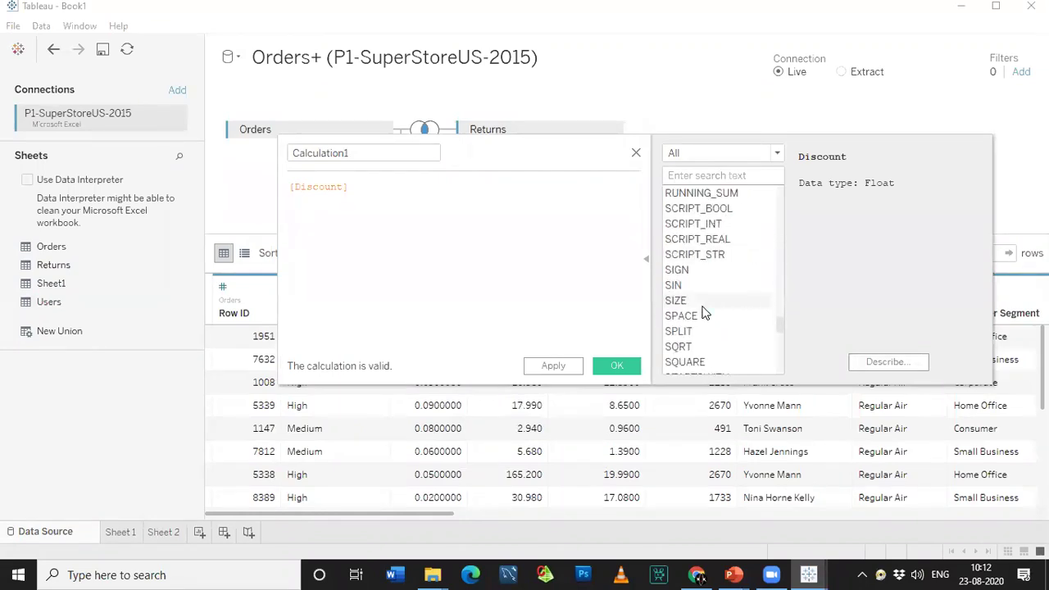
pyautogui.scroll(-1, 695, 316)
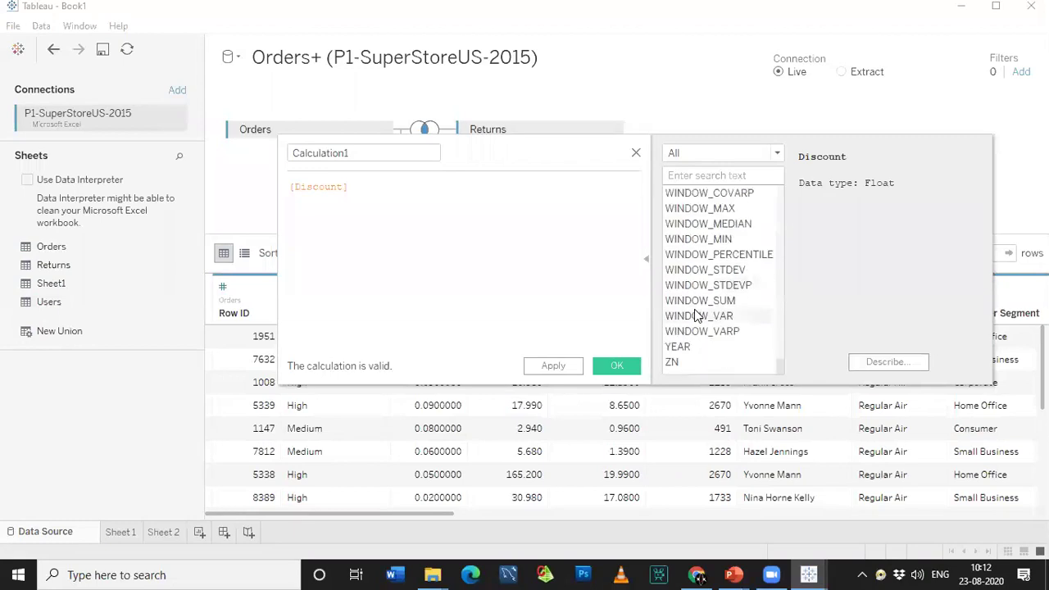
pyautogui.scroll(20, 697, 313)
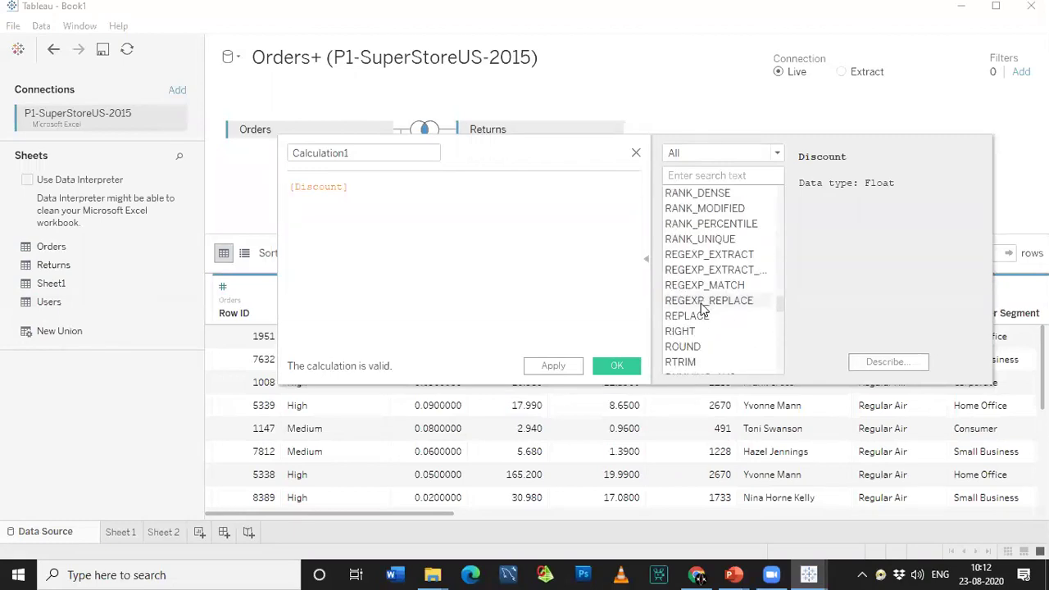
pyautogui.scroll(15, 703, 310)
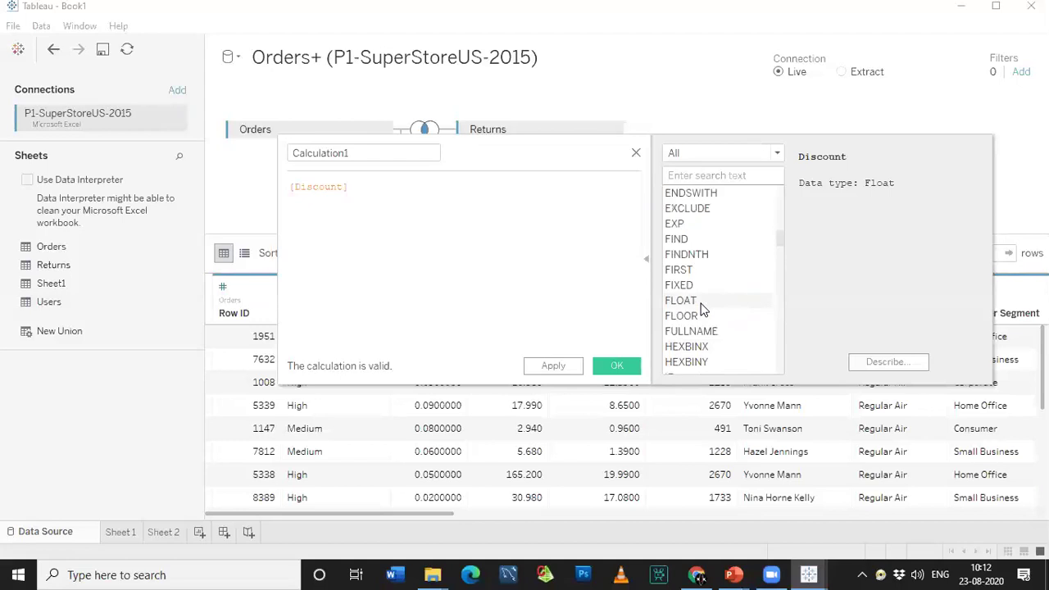
pyautogui.scroll(5, 703, 303)
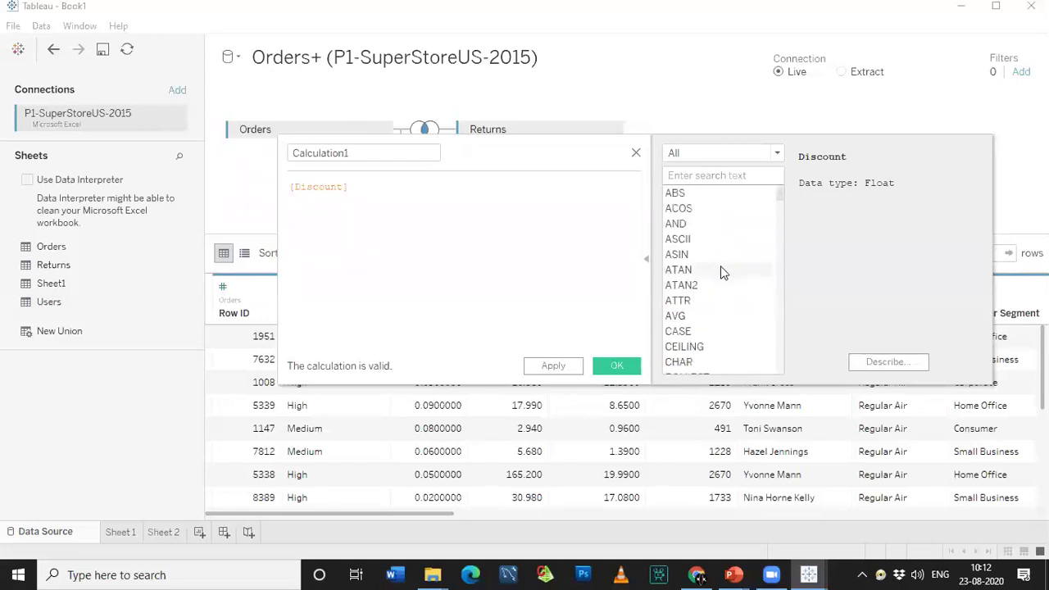
pyautogui.click(691, 195)
pyautogui.click(693, 210)
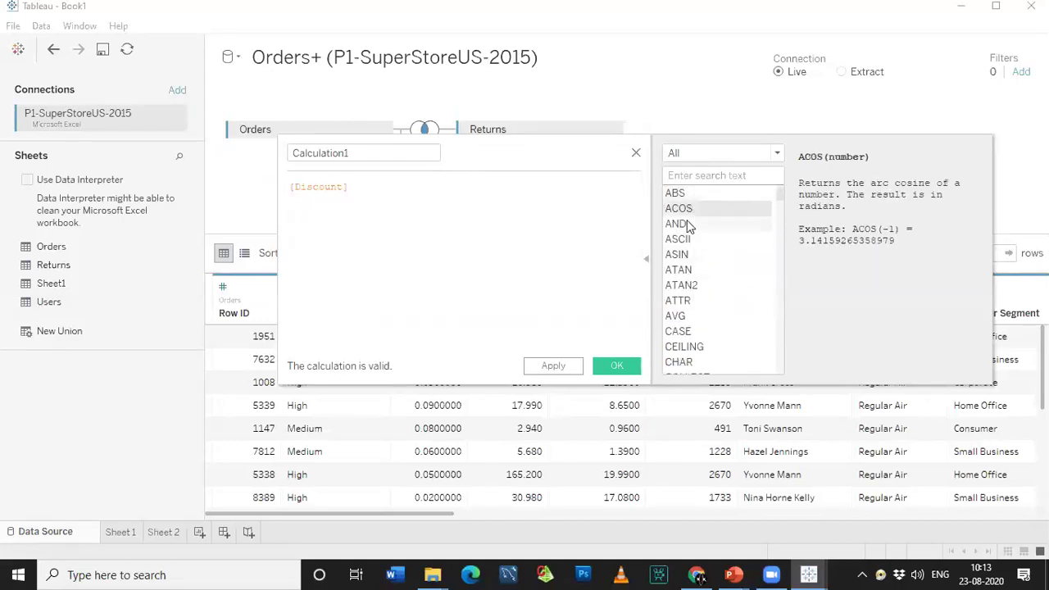
pyautogui.click(687, 225)
pyautogui.click(688, 194)
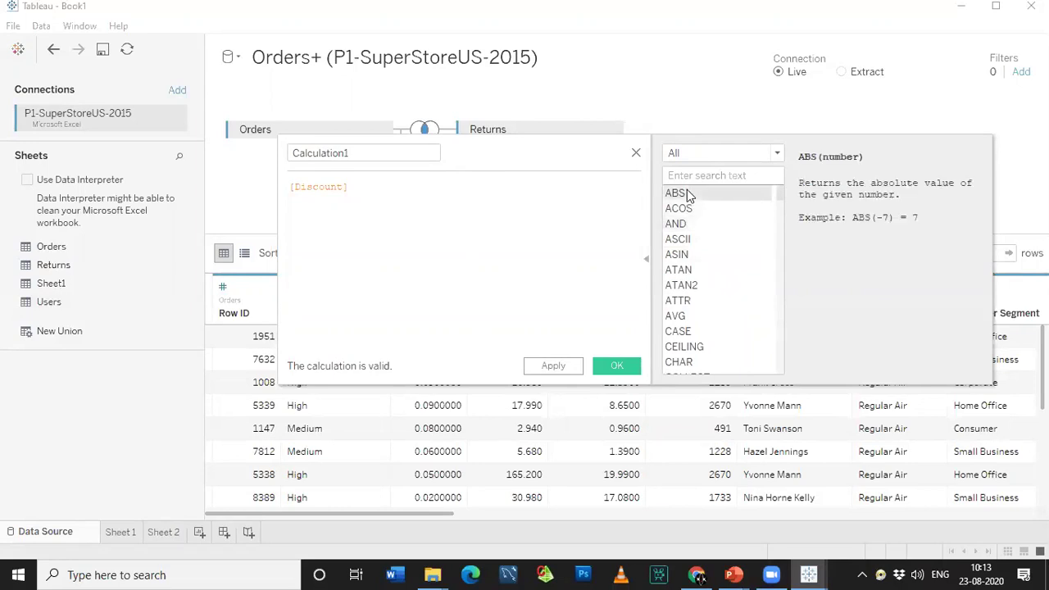
# Step: Name the calculated field based on Discount ABS
pyautogui.click(382, 149)
pyautogui.press('BackSpace')
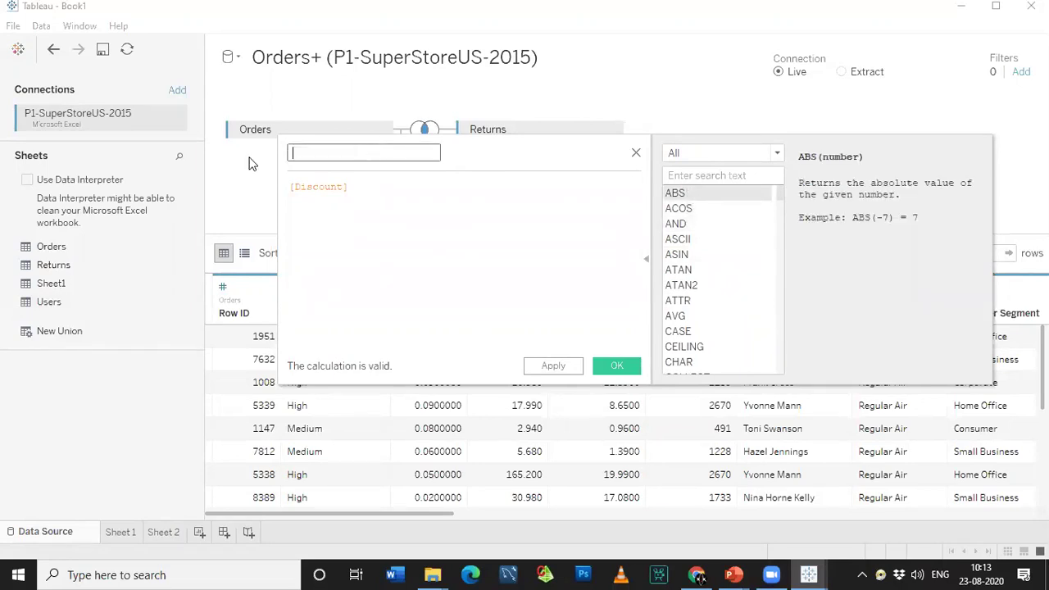
pyautogui.write('Abs')
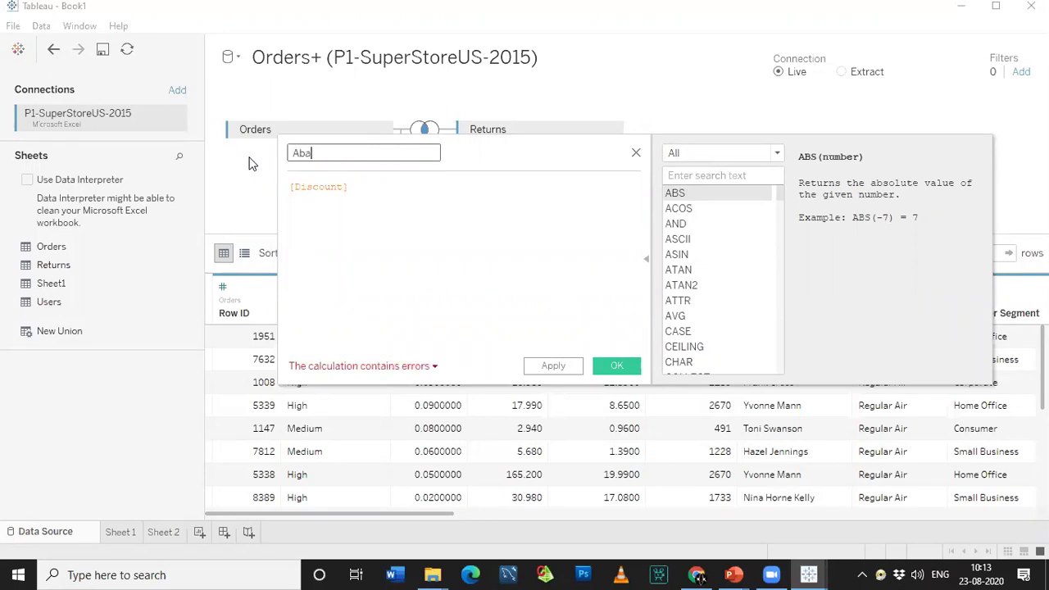
pyautogui.moveTo(388, 188); pyautogui.dragTo(279, 189)
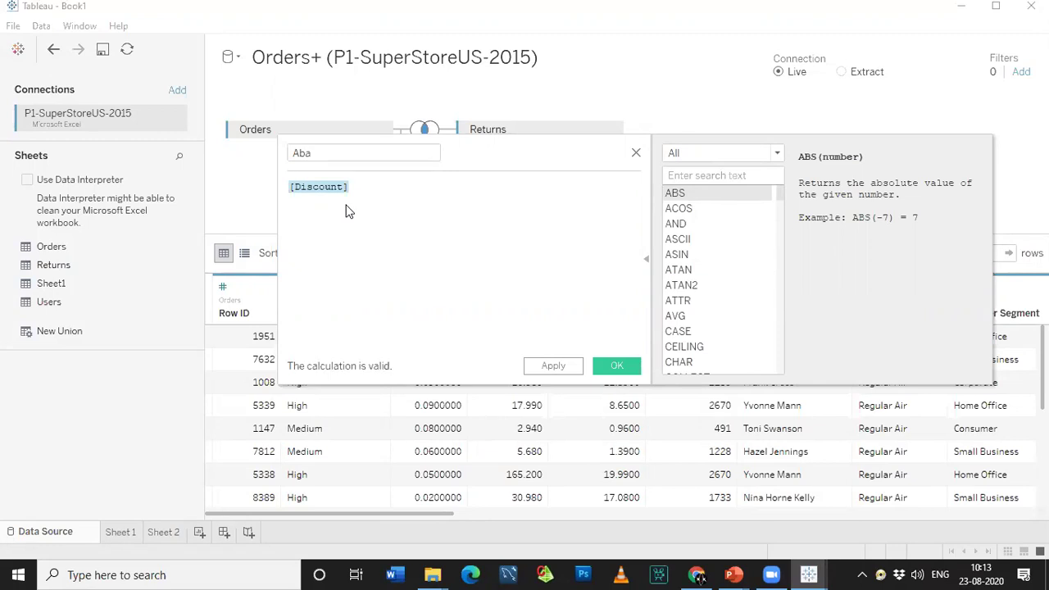
pyautogui.click(326, 154)
pyautogui.press('BackSpace')
pyautogui.write('S')
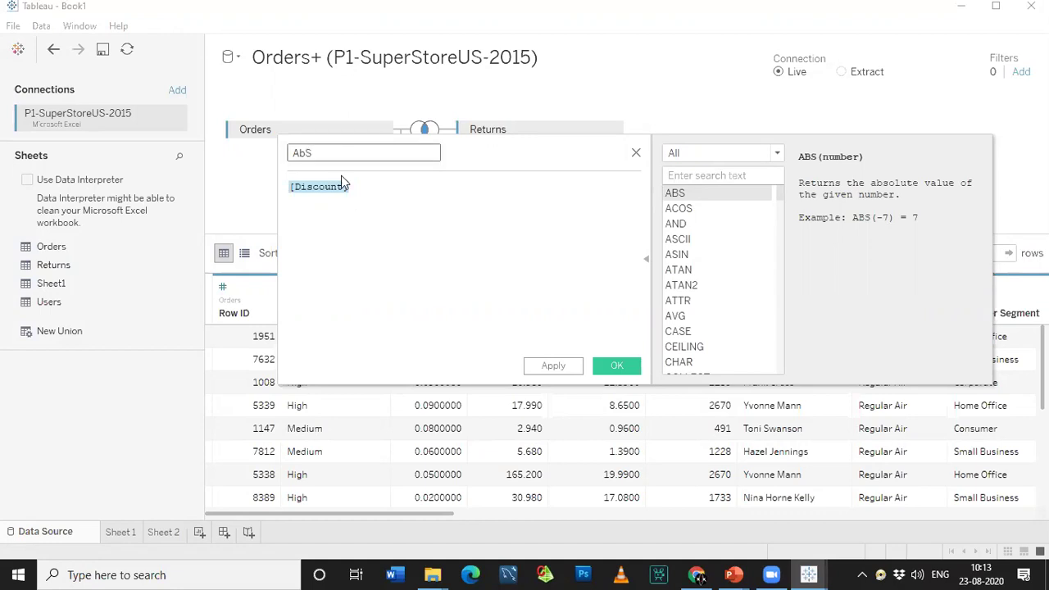
pyautogui.press('BackSpace')
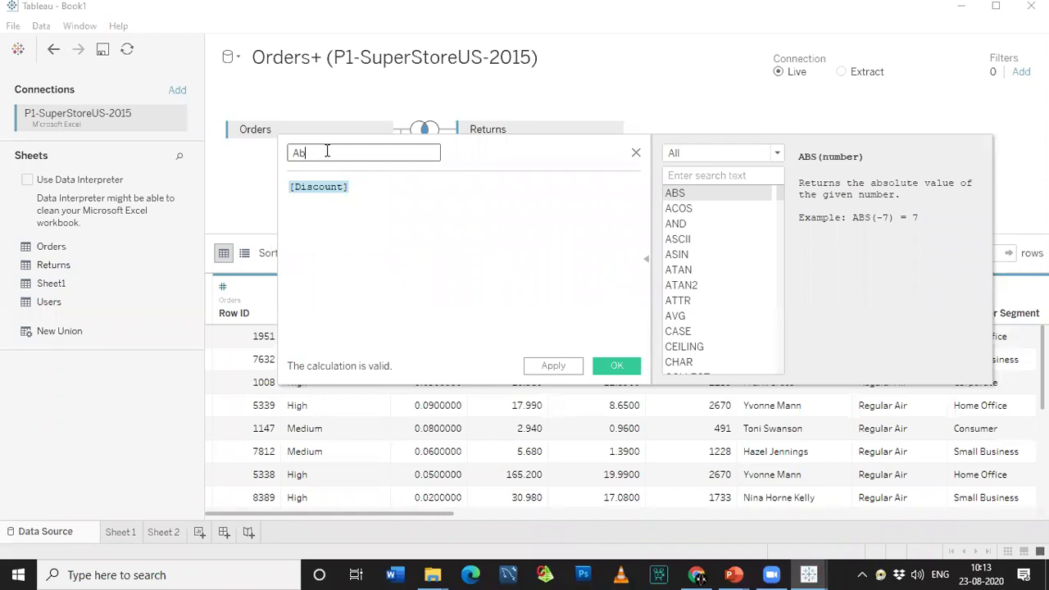
pyautogui.press('BackSpace')
pyautogui.write('BS')
pyautogui.press('BackSpace')
pyautogui.moveTo(359, 187); pyautogui.dragTo(286, 187)
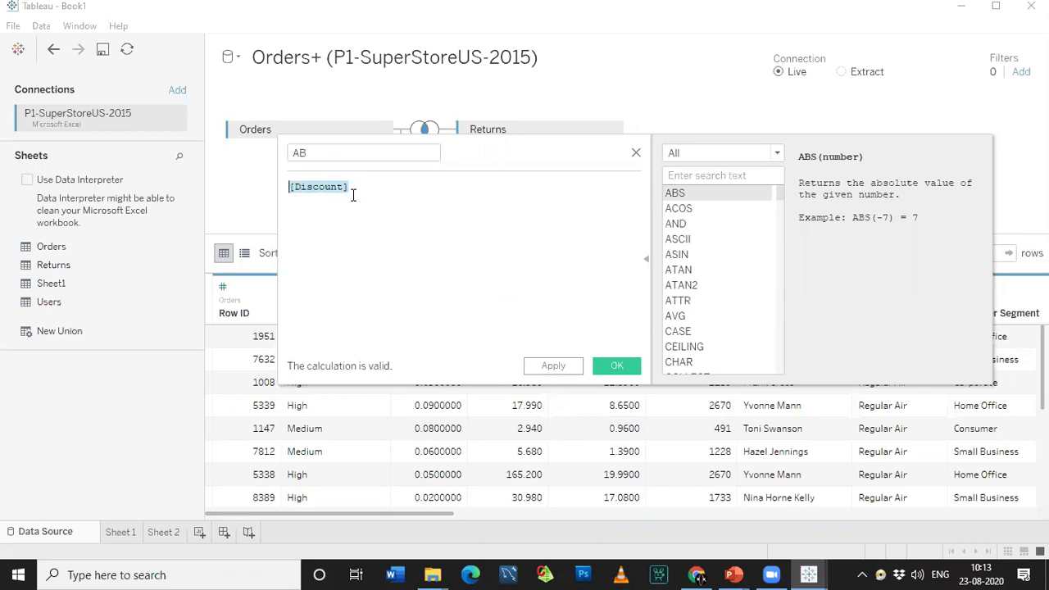
pyautogui.click(323, 158)
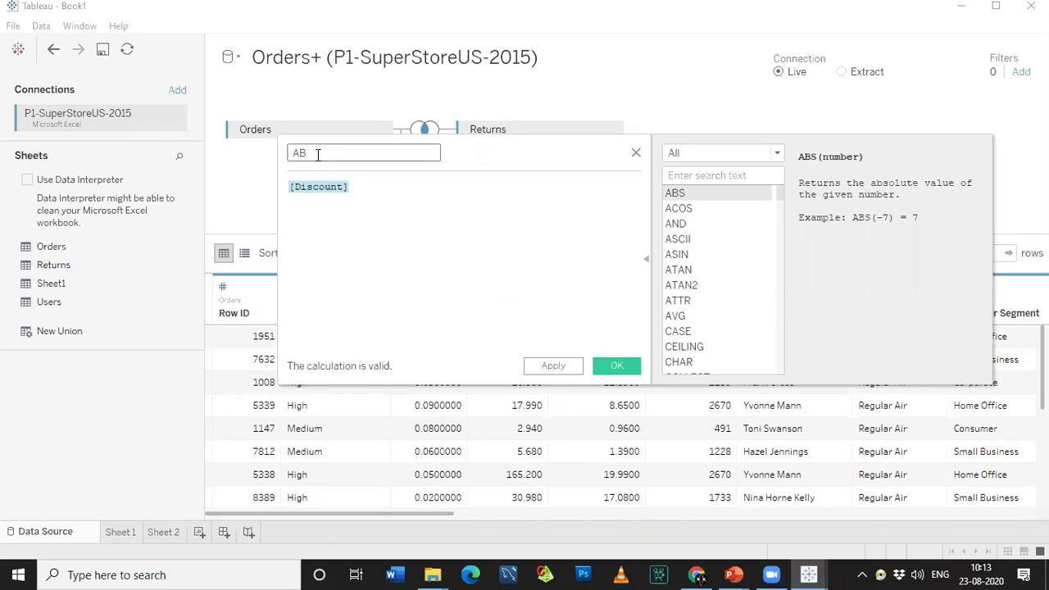
pyautogui.write('S')
# Step: Replace the ABS field's formula with ABS(-5), then apply and save the calculation
pyautogui.moveTo(356, 182); pyautogui.dragTo(291, 185)
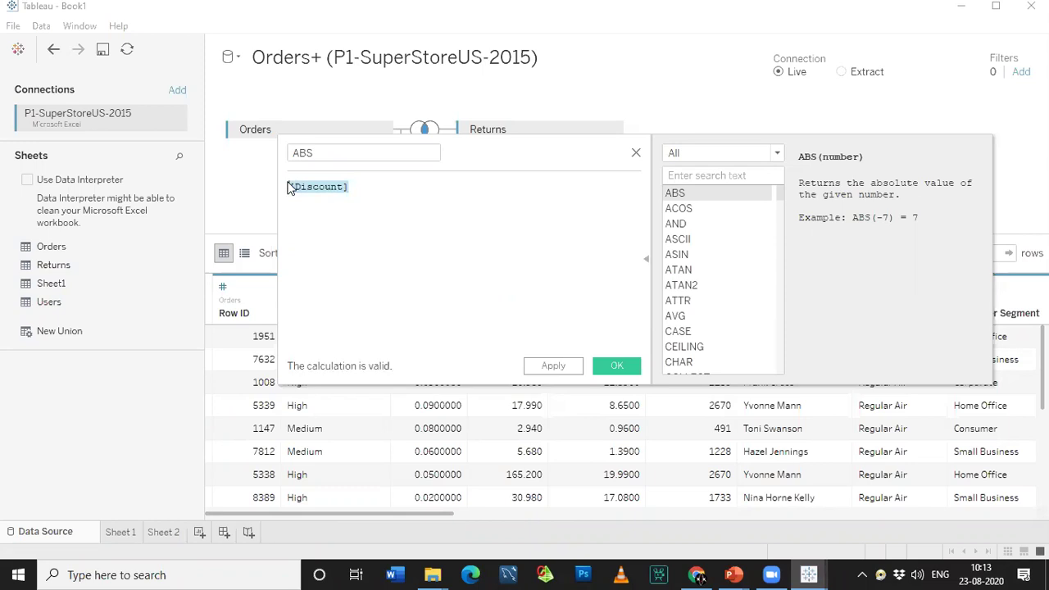
pyautogui.write('abs')
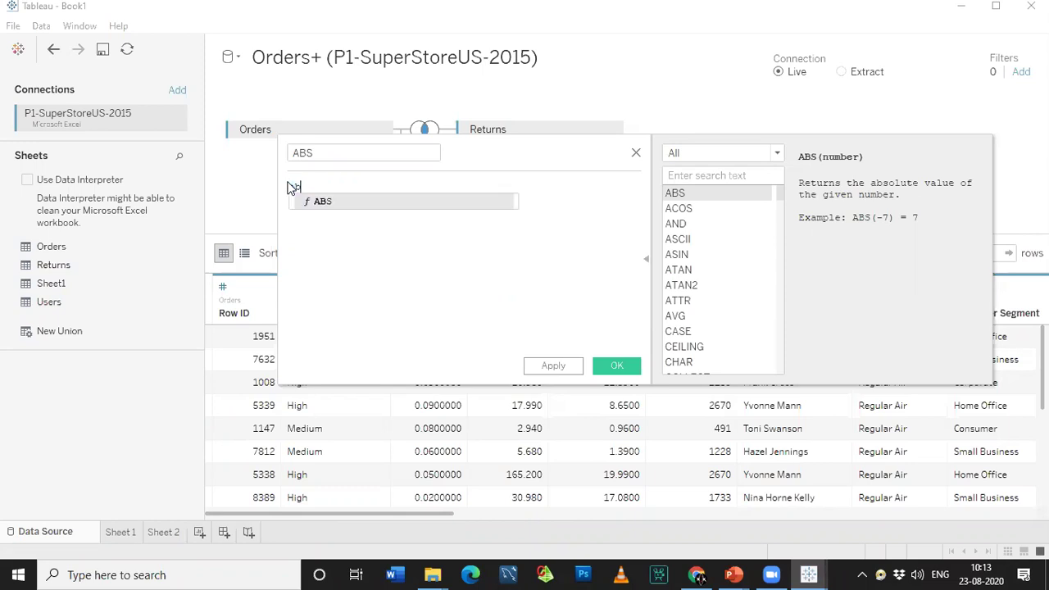
pyautogui.click(326, 202)
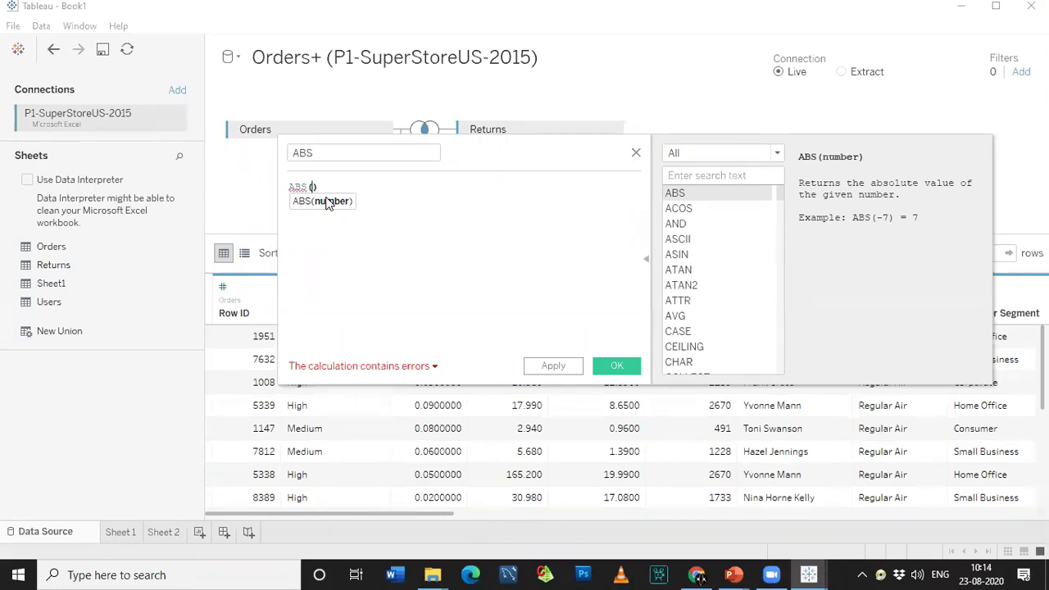
pyautogui.write('-5')
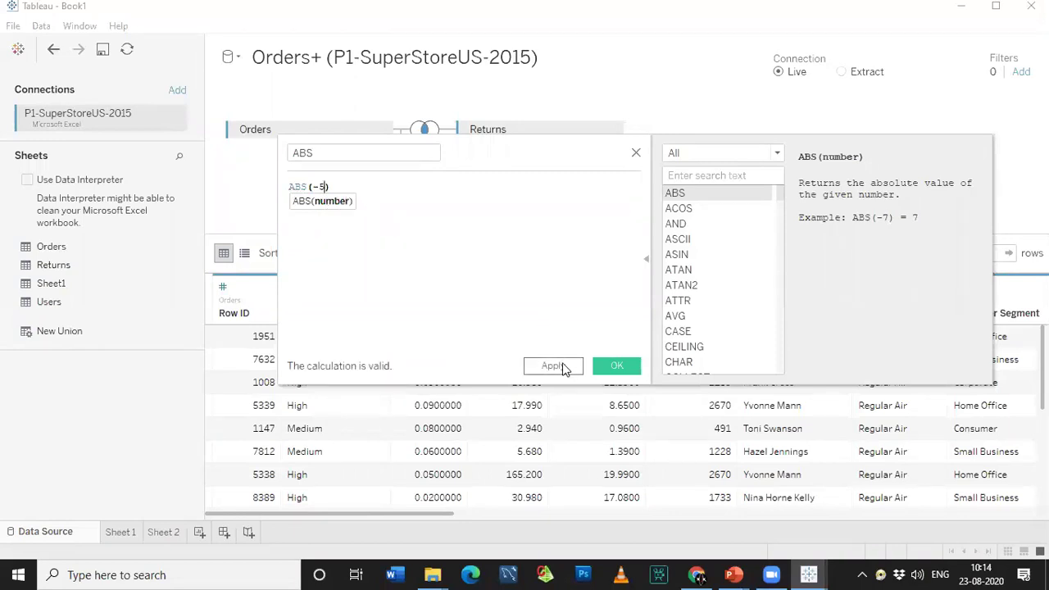
pyautogui.click(588, 368)
pyautogui.click(608, 364)
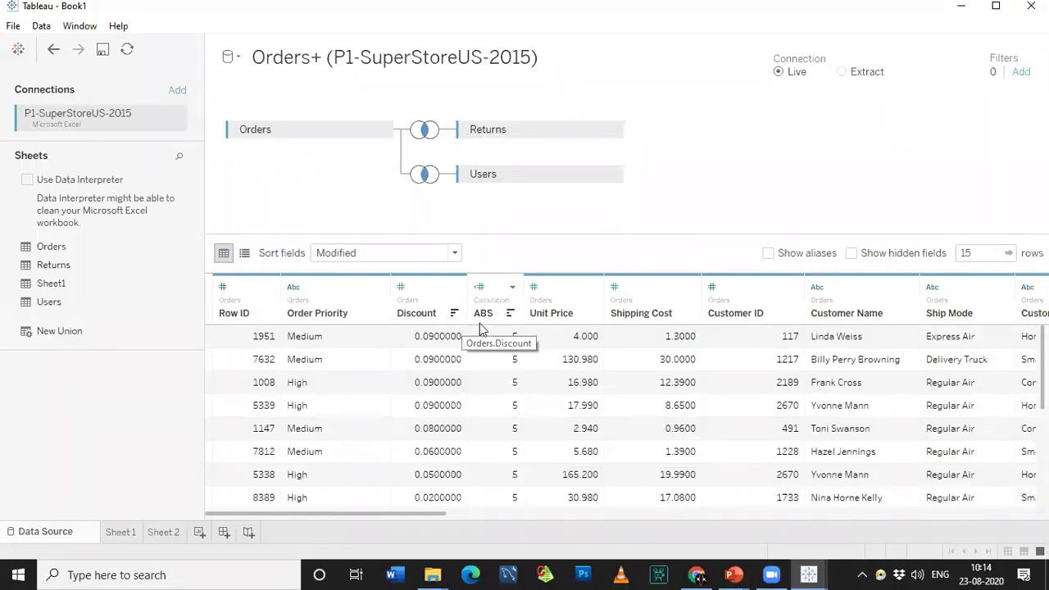
# Step: Look through the ABS column's values in the data grid and delete that calculated field
pyautogui.scroll(-3, 500, 352)
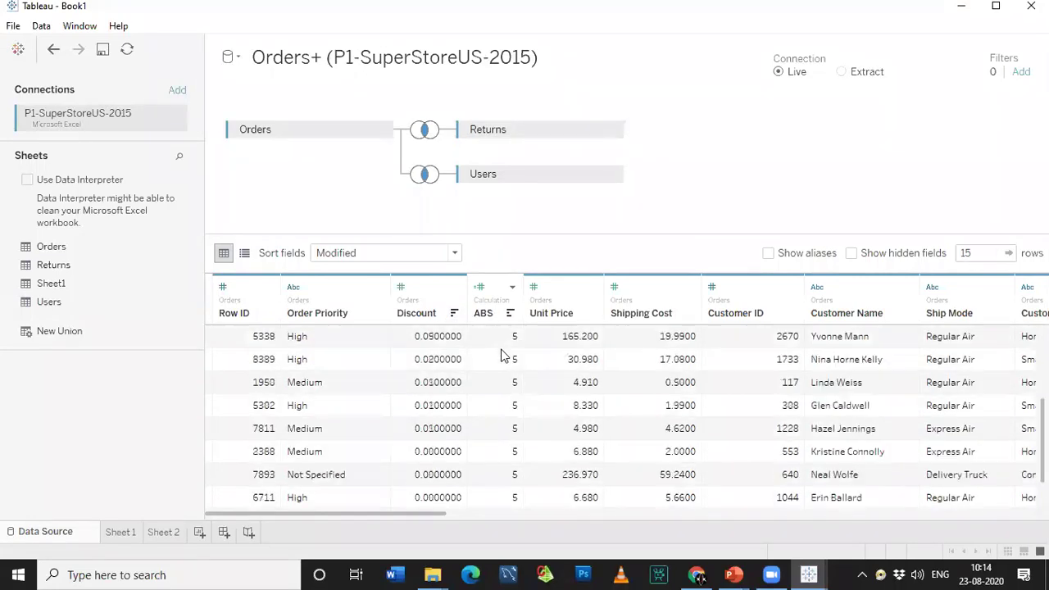
pyautogui.scroll(3, 496, 412)
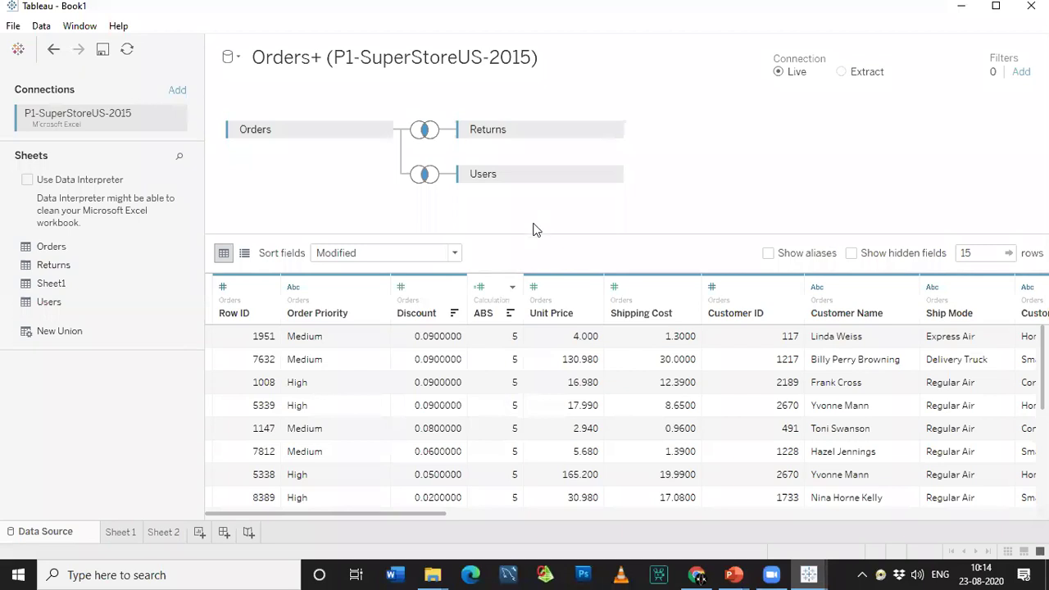
pyautogui.click(505, 295)
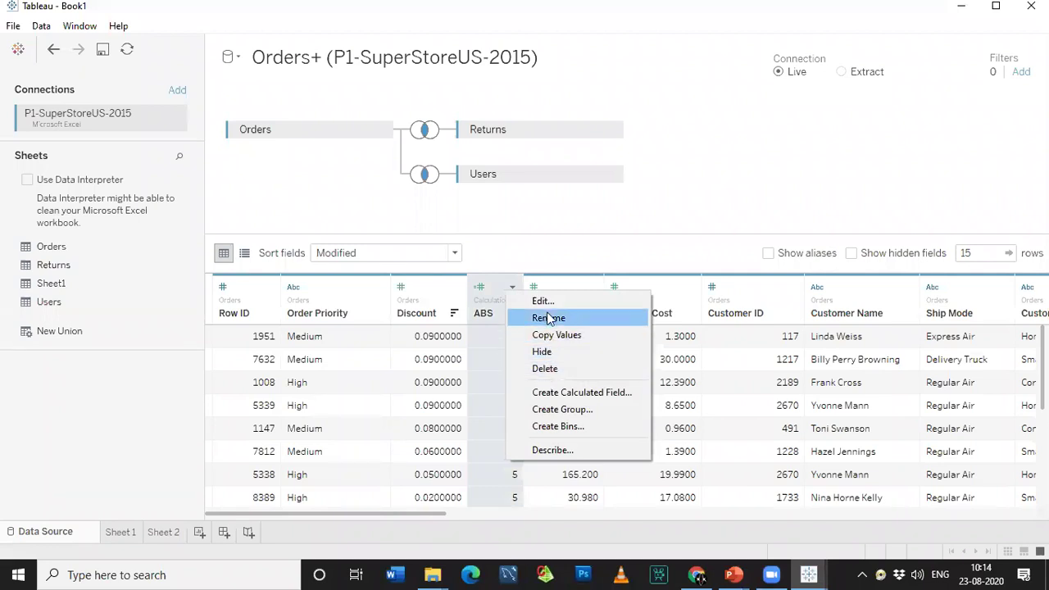
pyautogui.click(559, 368)
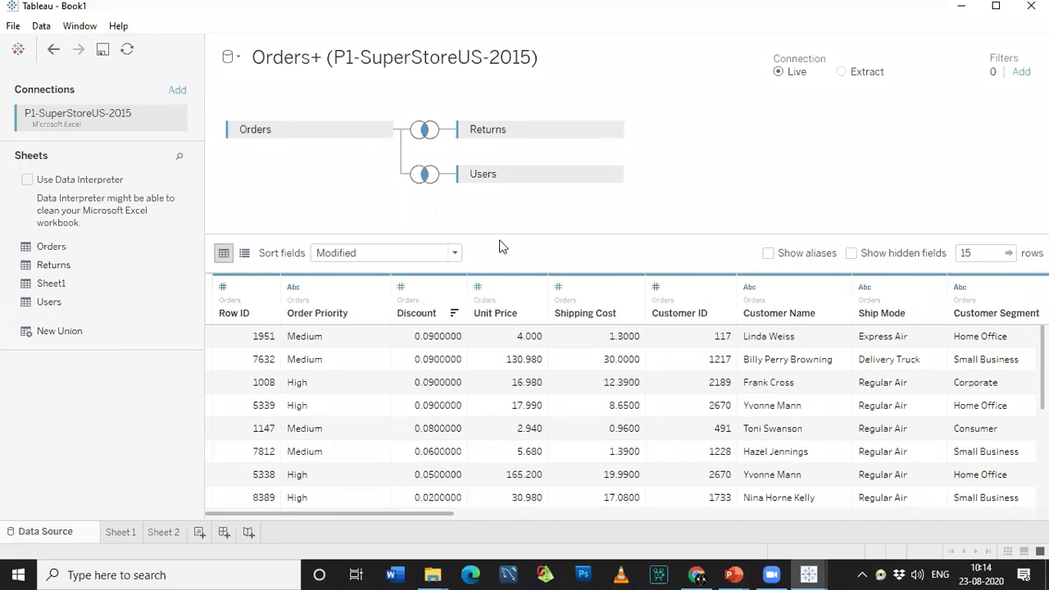
pyautogui.click(766, 293)
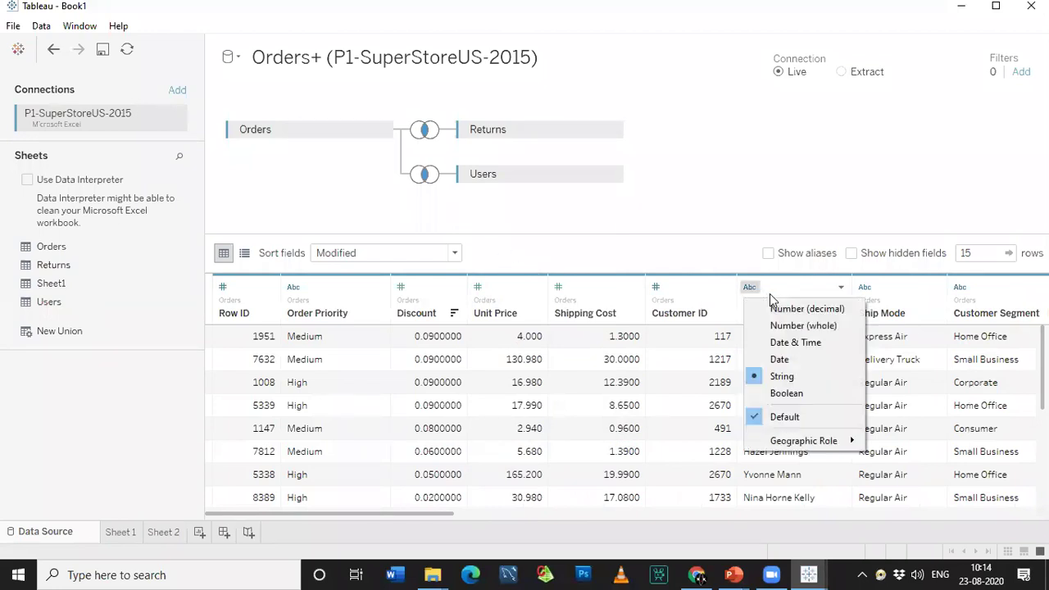
pyautogui.press('Escape')
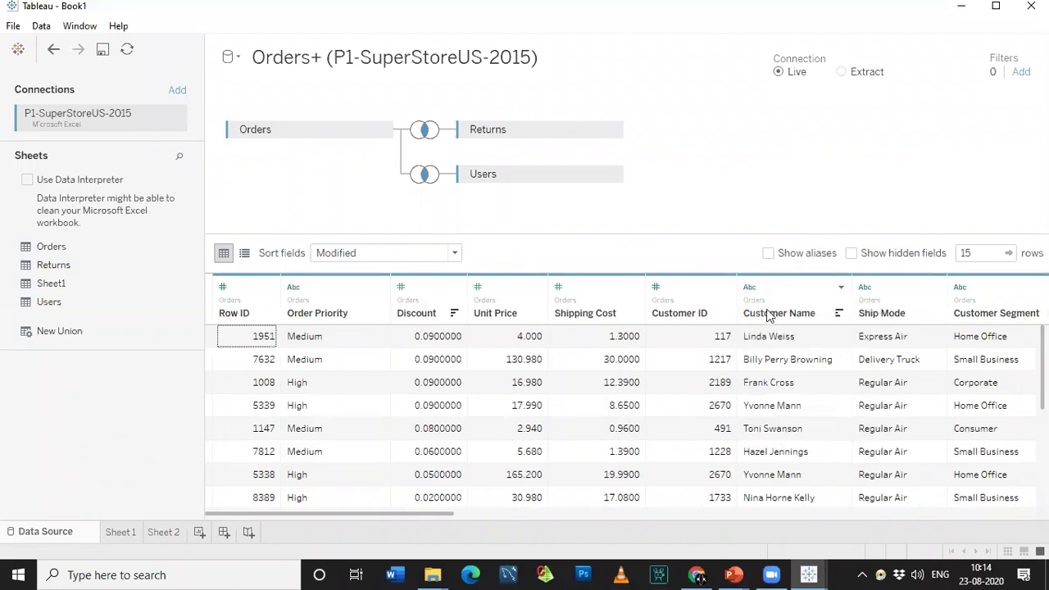
pyautogui.click(711, 302)
pyautogui.rightClick(714, 300)
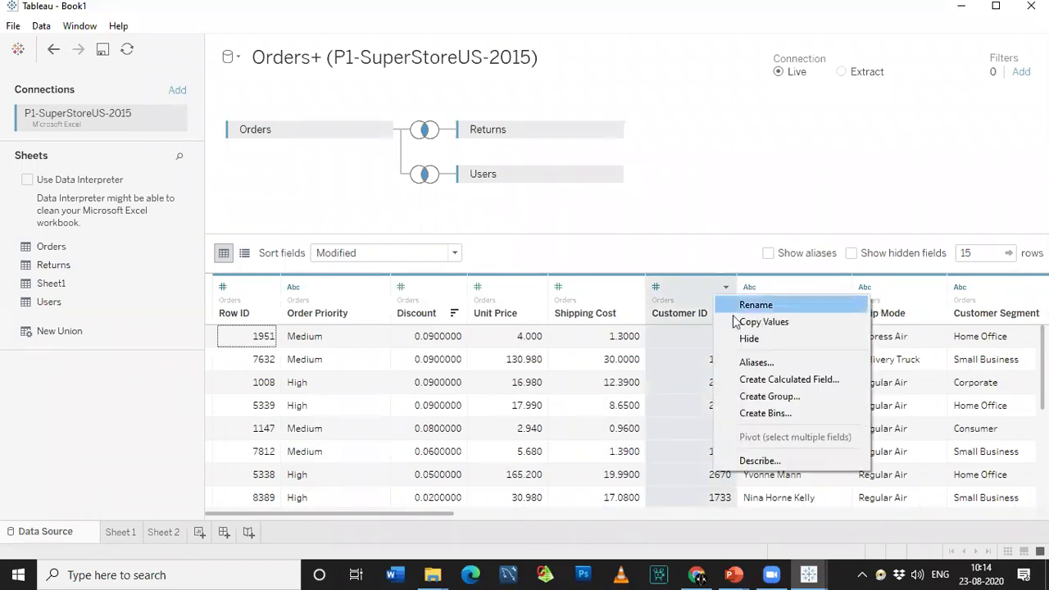
pyautogui.click(748, 379)
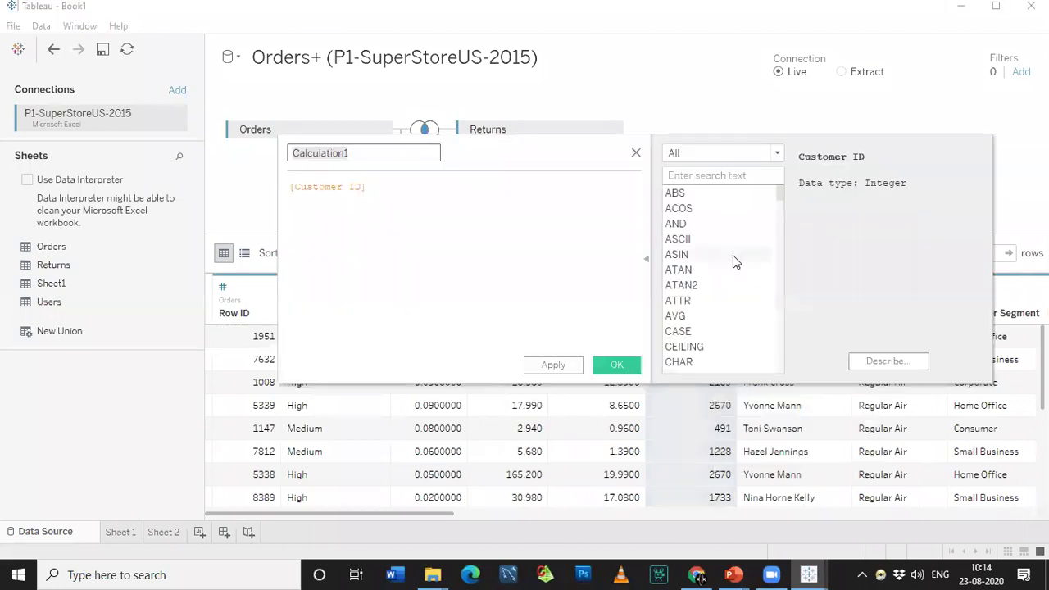
pyautogui.click(634, 155)
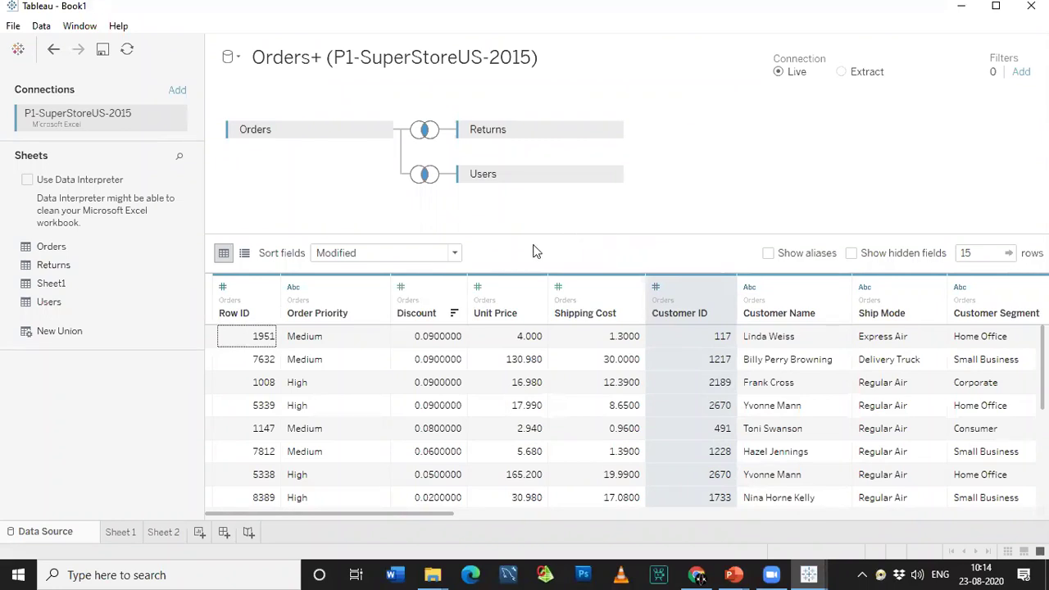
# Step: Start a calculated field from the Discount column and name it ABS
pyautogui.rightClick(445, 304)
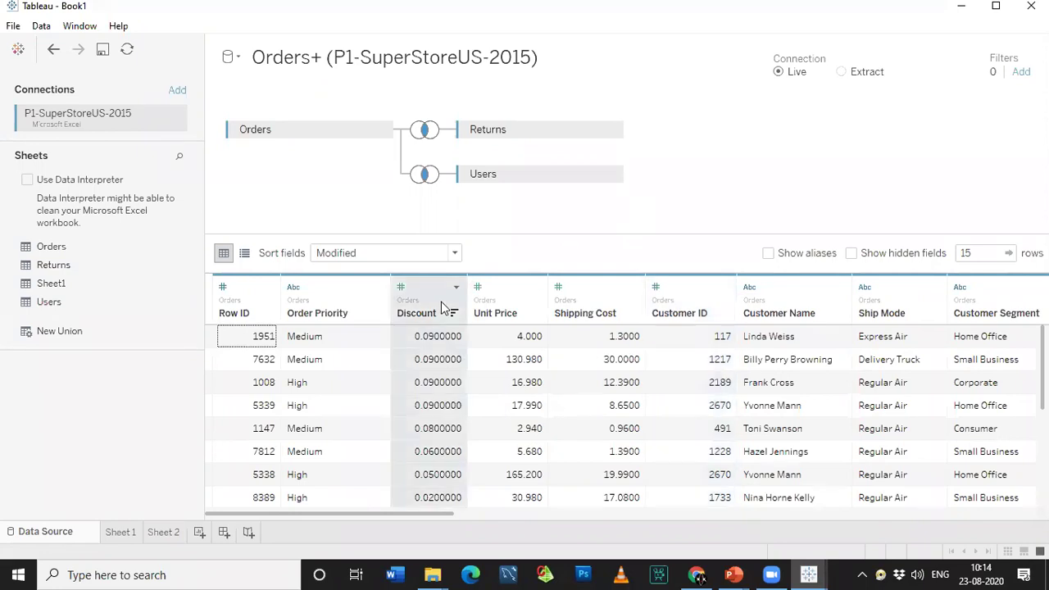
pyautogui.click(491, 370)
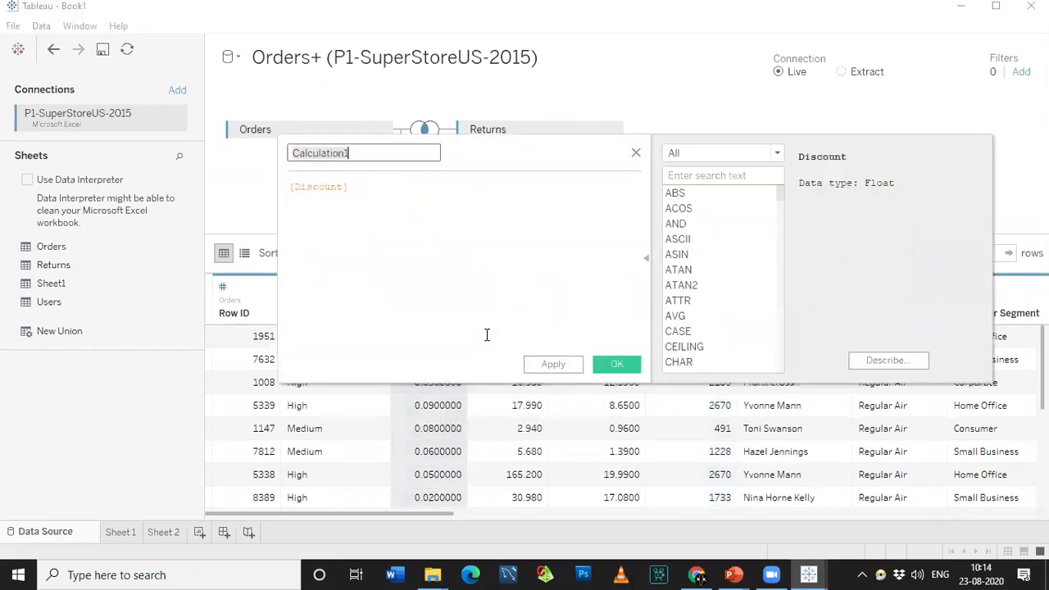
pyautogui.click(378, 154)
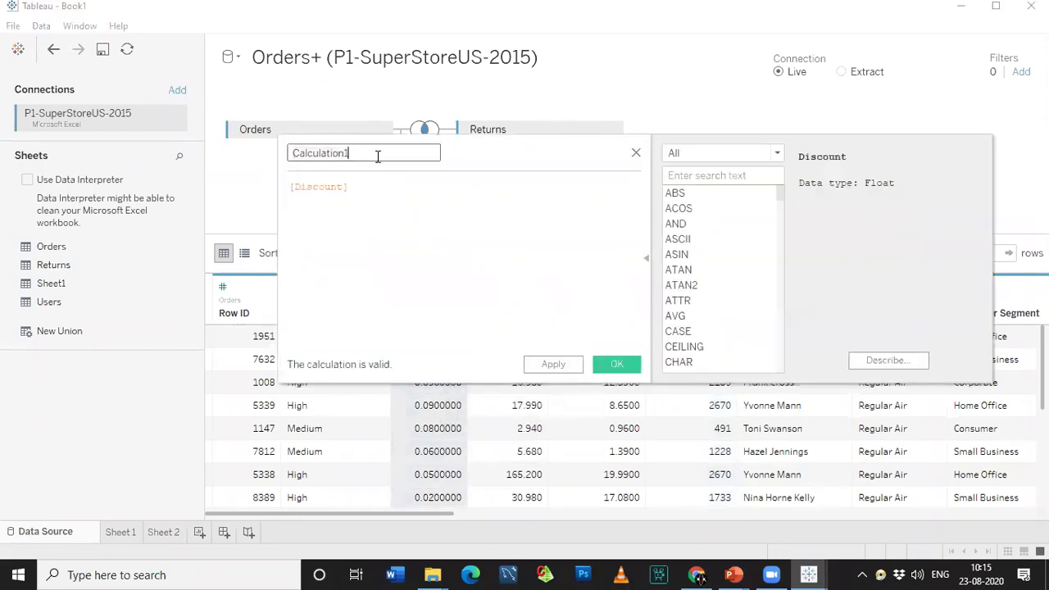
pyautogui.moveTo(356, 155); pyautogui.dragTo(273, 160)
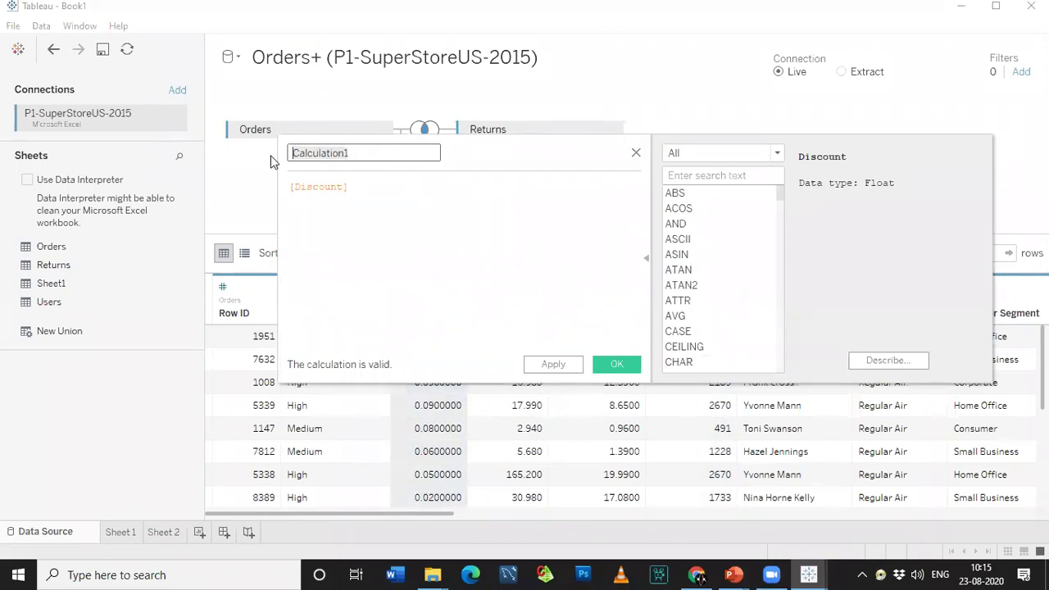
pyautogui.press('BackSpace')
pyautogui.write('ABS')
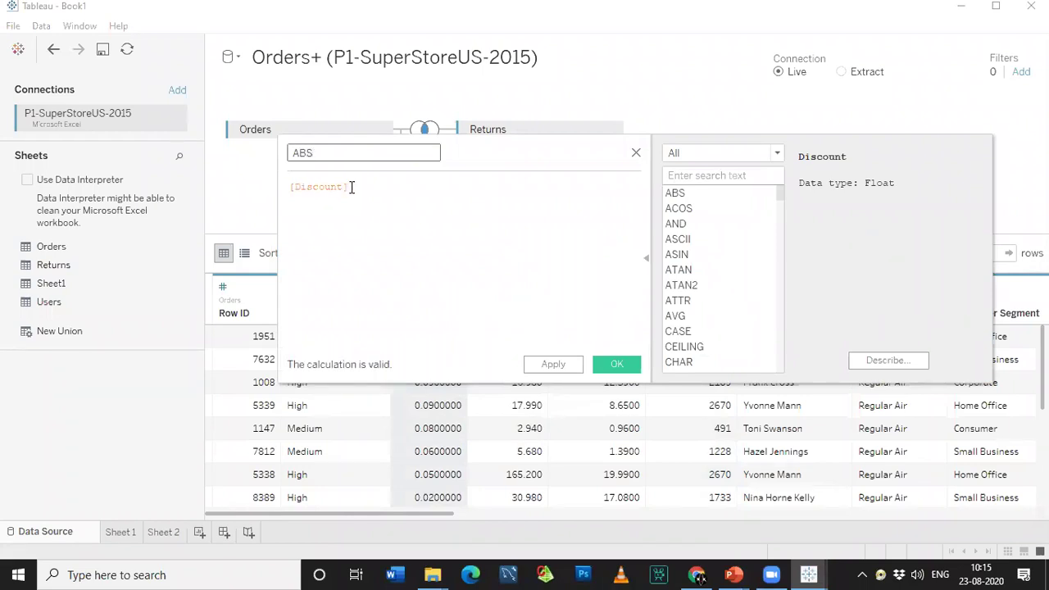
# Step: Replace the Discount reference in the formula with ABS(-5), then apply and save the calculated field
pyautogui.moveTo(351, 187); pyautogui.dragTo(277, 181)
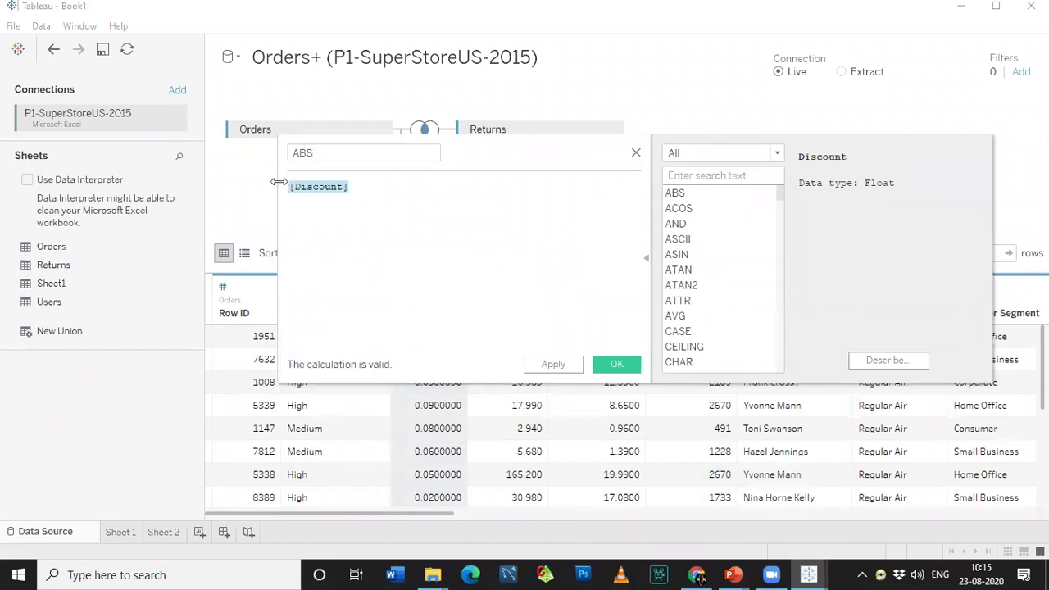
pyautogui.press('BackSpace')
pyautogui.write('AB')
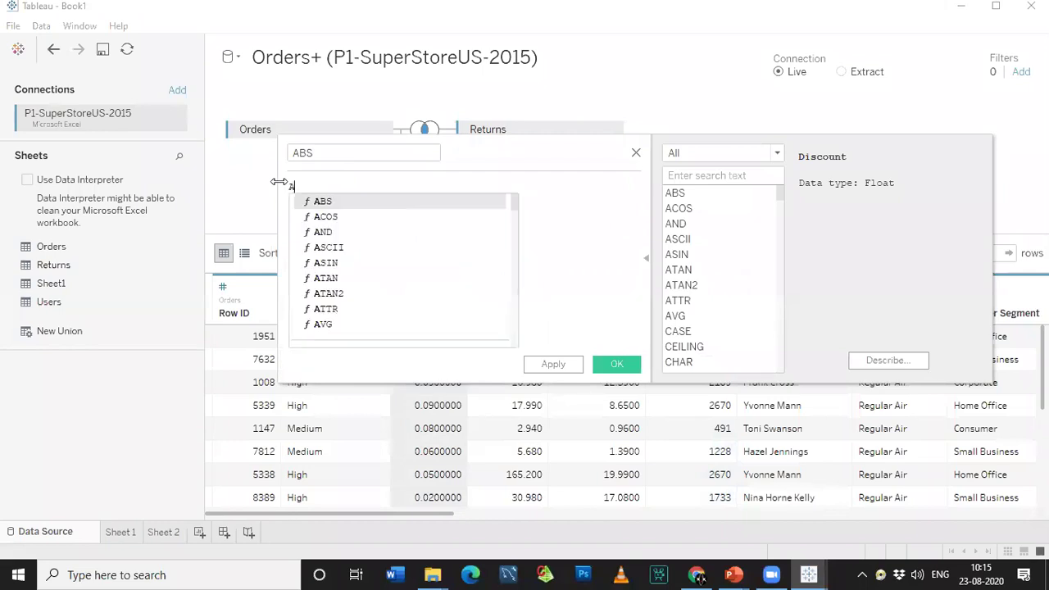
pyautogui.click(321, 201)
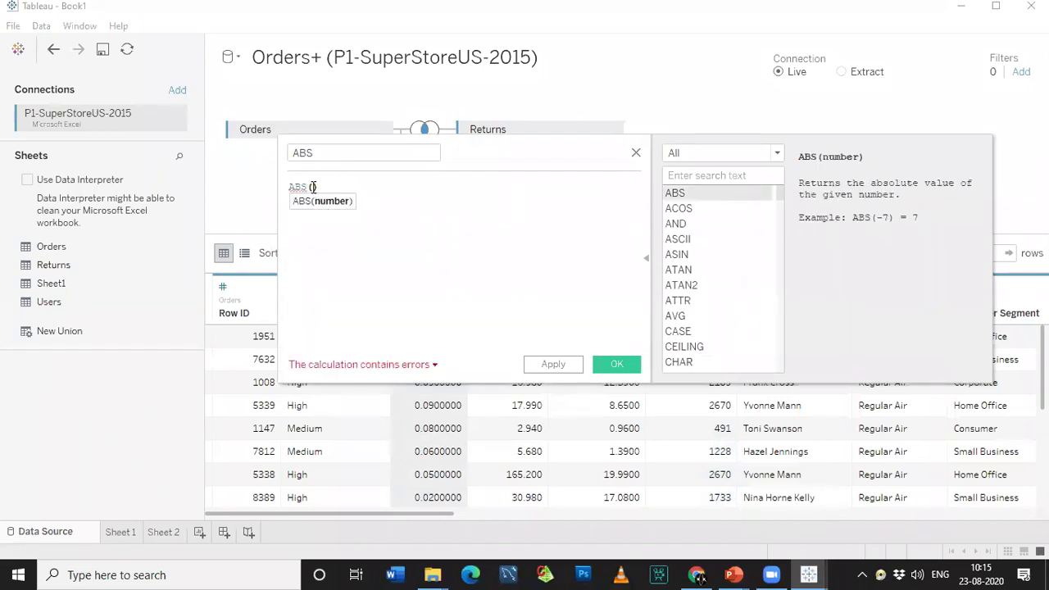
pyautogui.click(315, 187)
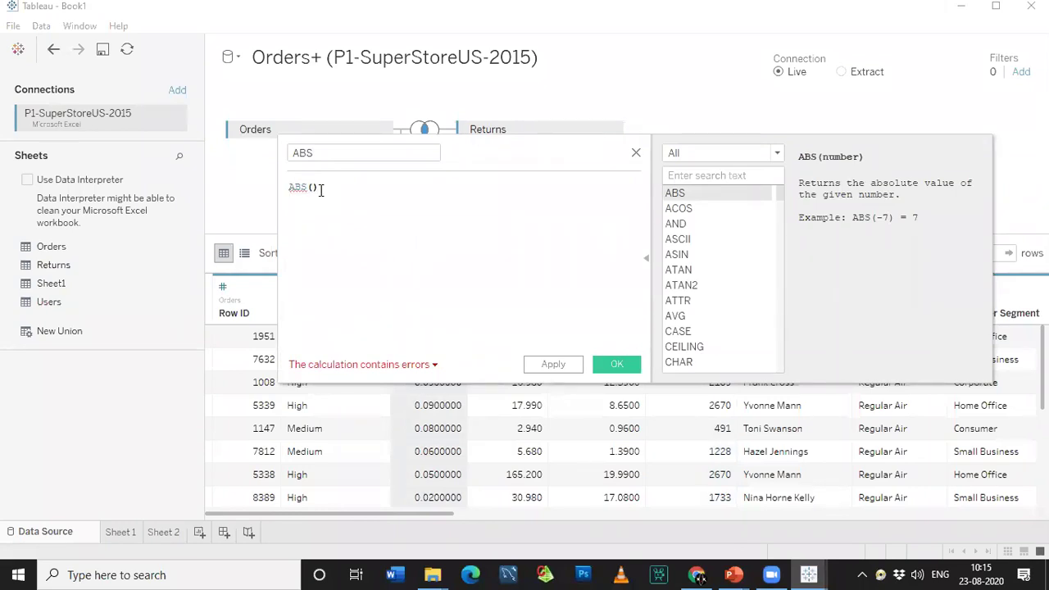
pyautogui.write('-5')
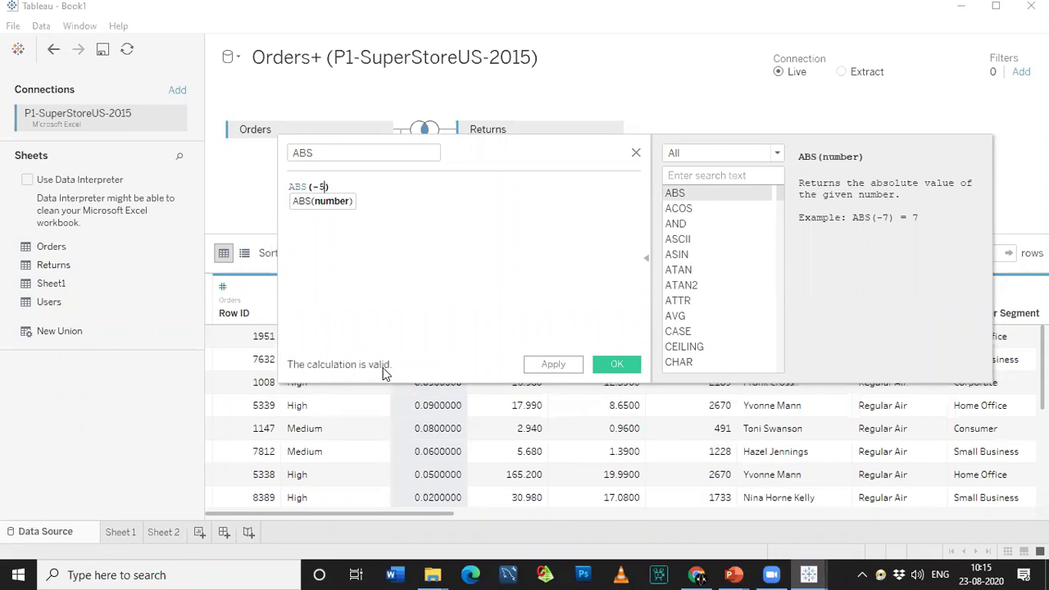
pyautogui.click(554, 365)
pyautogui.click(622, 368)
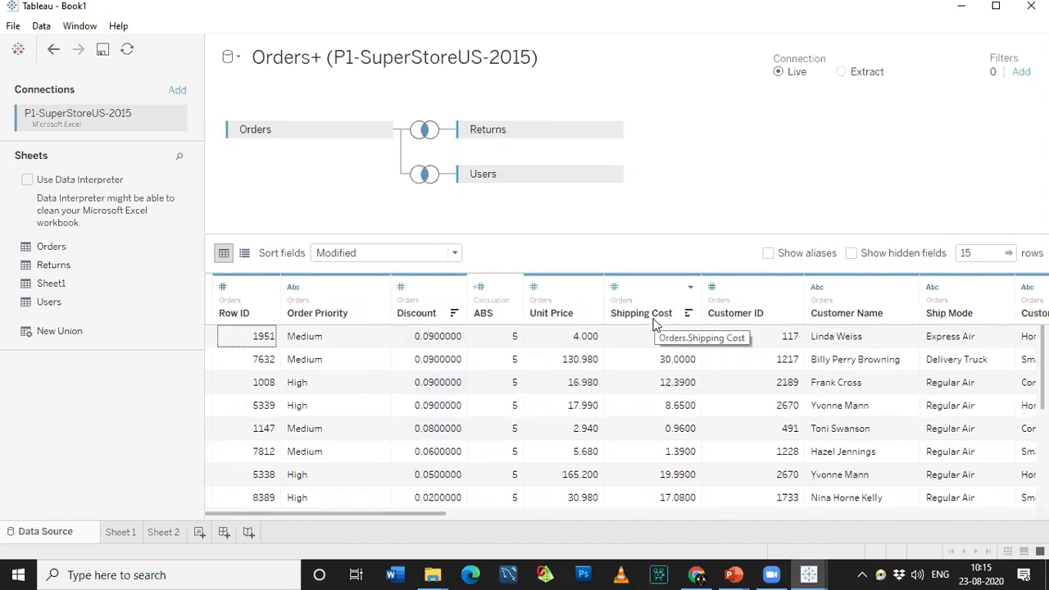
# Step: Start another calculated field from the Discount column and clear its default formula
pyautogui.click(447, 317)
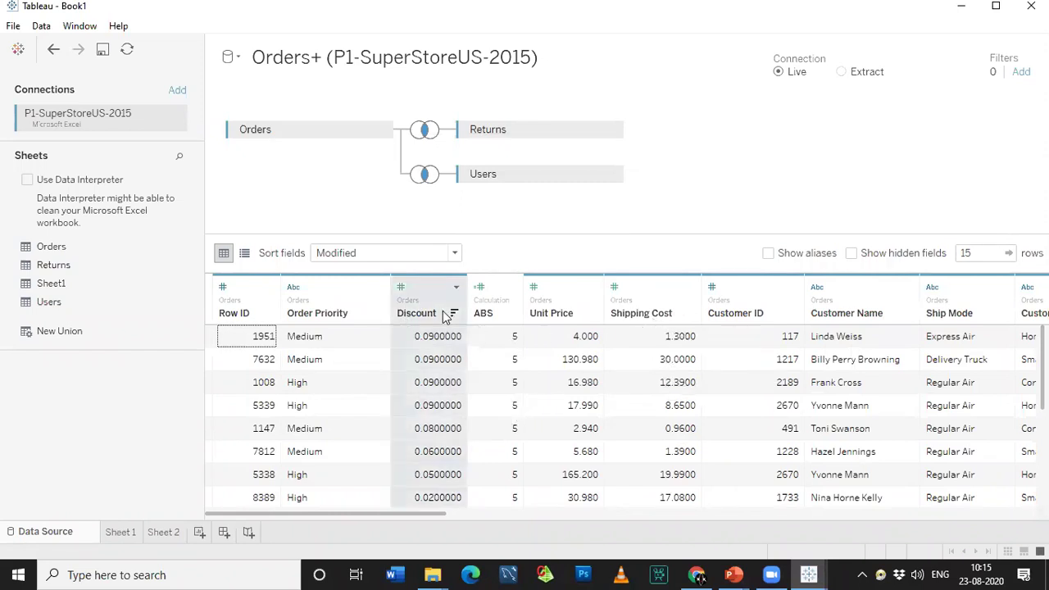
pyautogui.rightClick(447, 316)
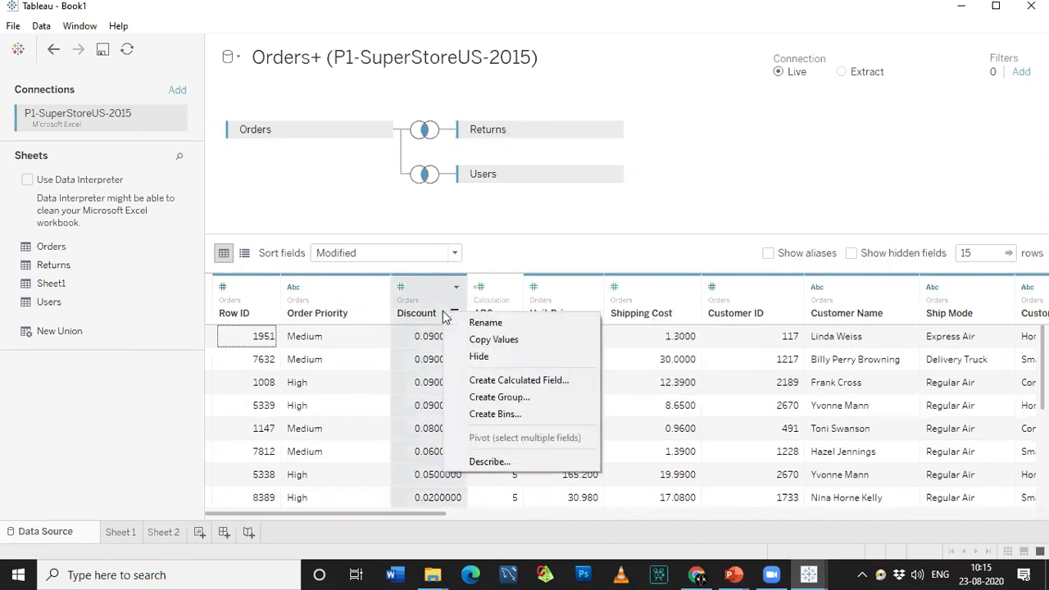
pyautogui.click(496, 383)
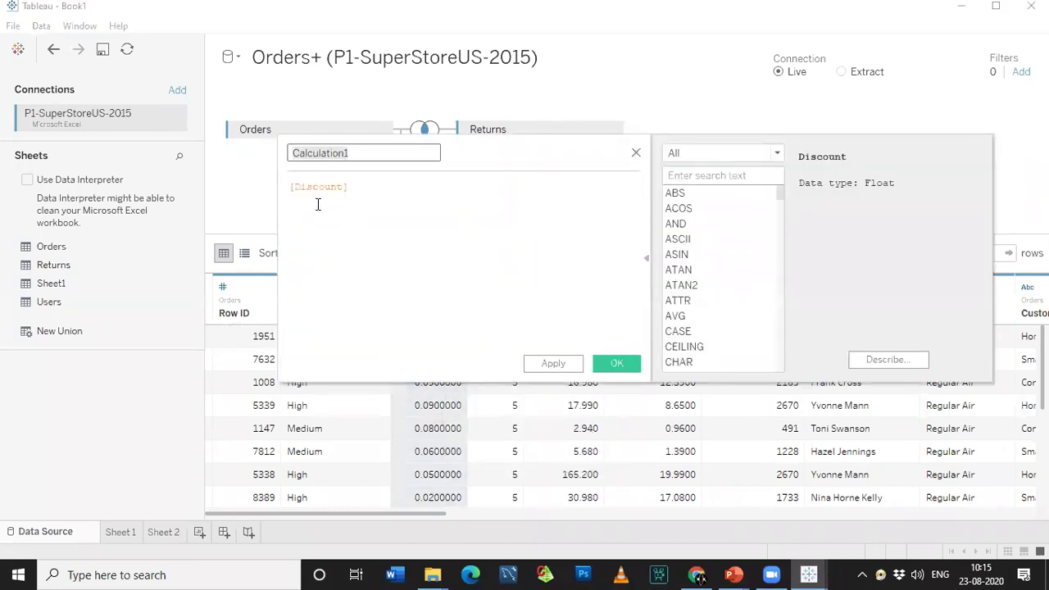
pyautogui.click(286, 191)
pyautogui.doubleClick(289, 195)
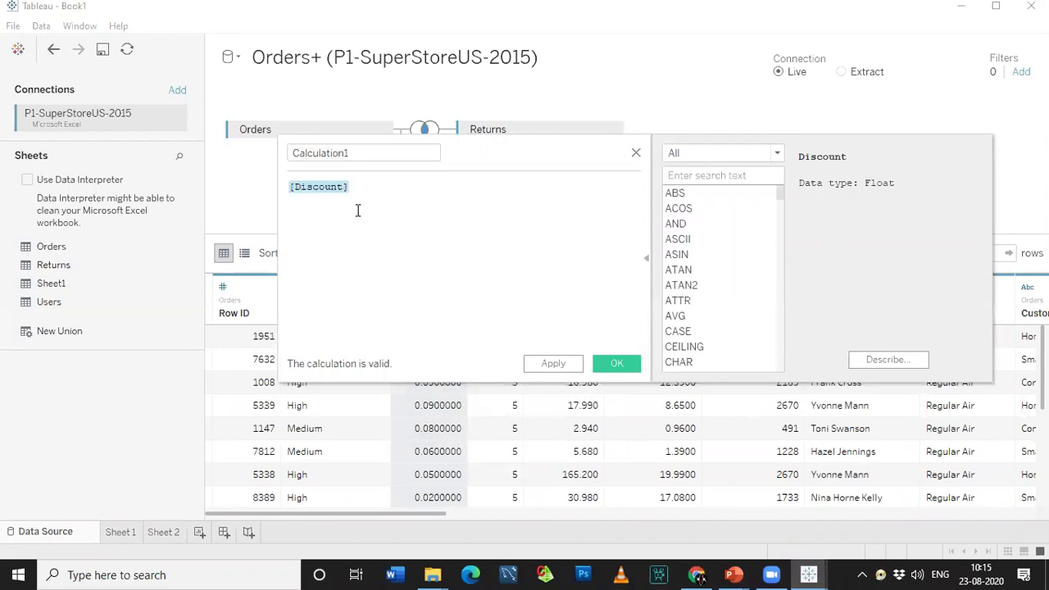
pyautogui.press('BackSpace')
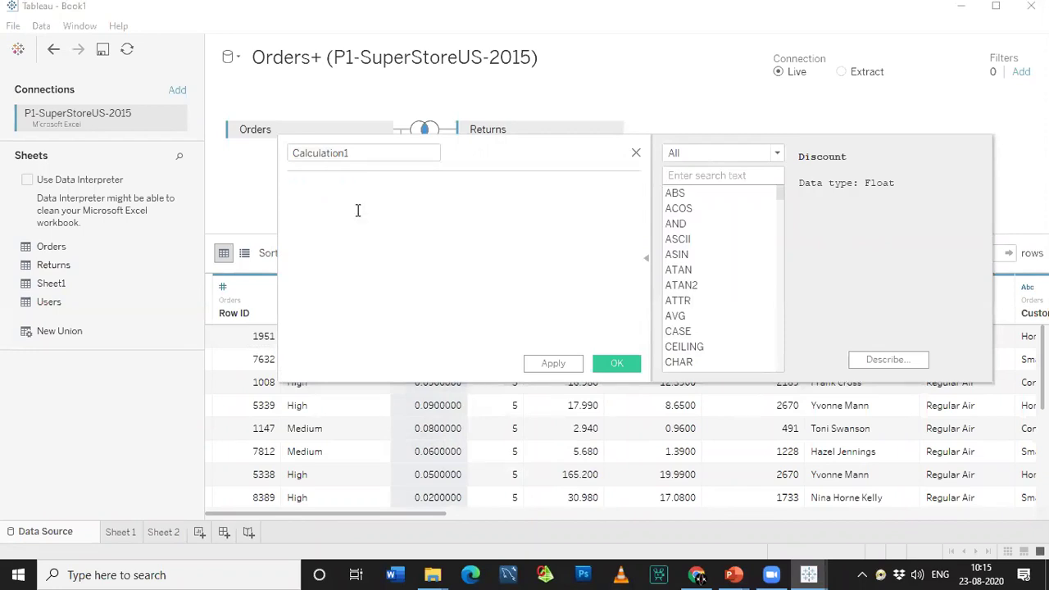
pyautogui.write('Abs')
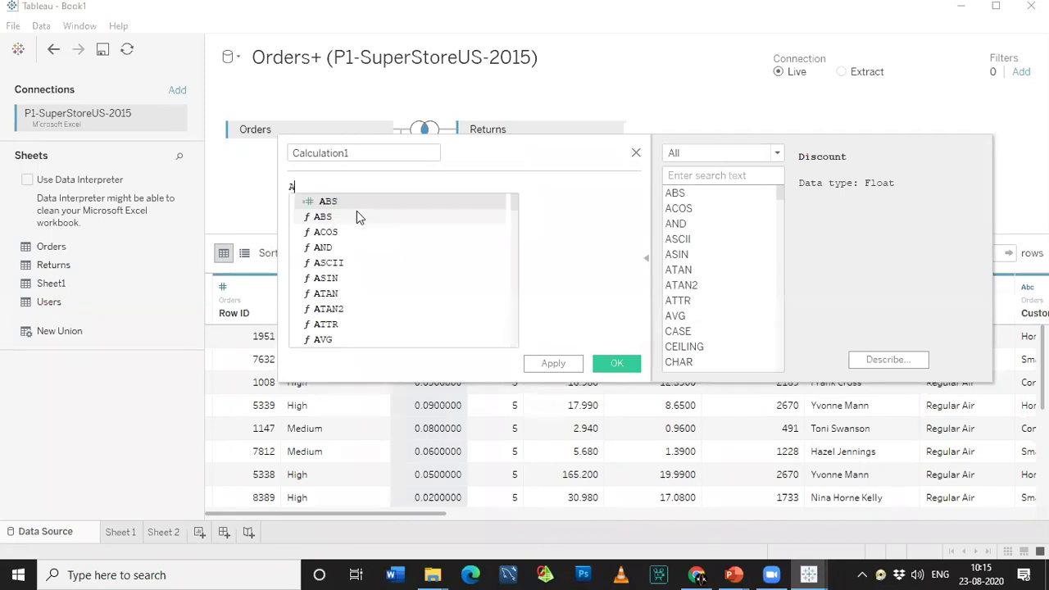
pyautogui.click(351, 202)
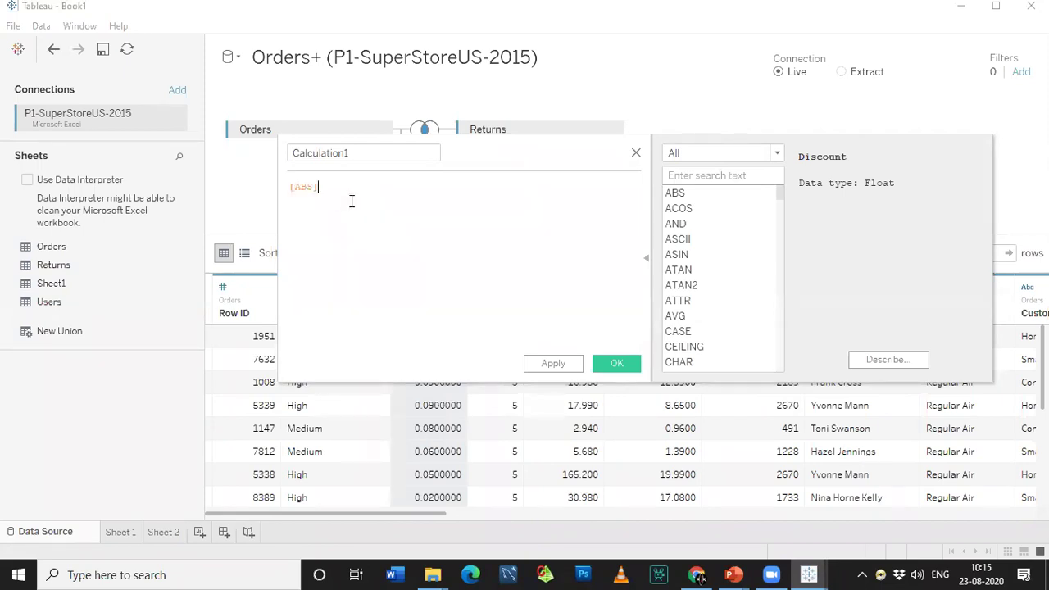
pyautogui.press('BackSpace')
pyautogui.press('BackSpace')
pyautogui.press('BackSpace')
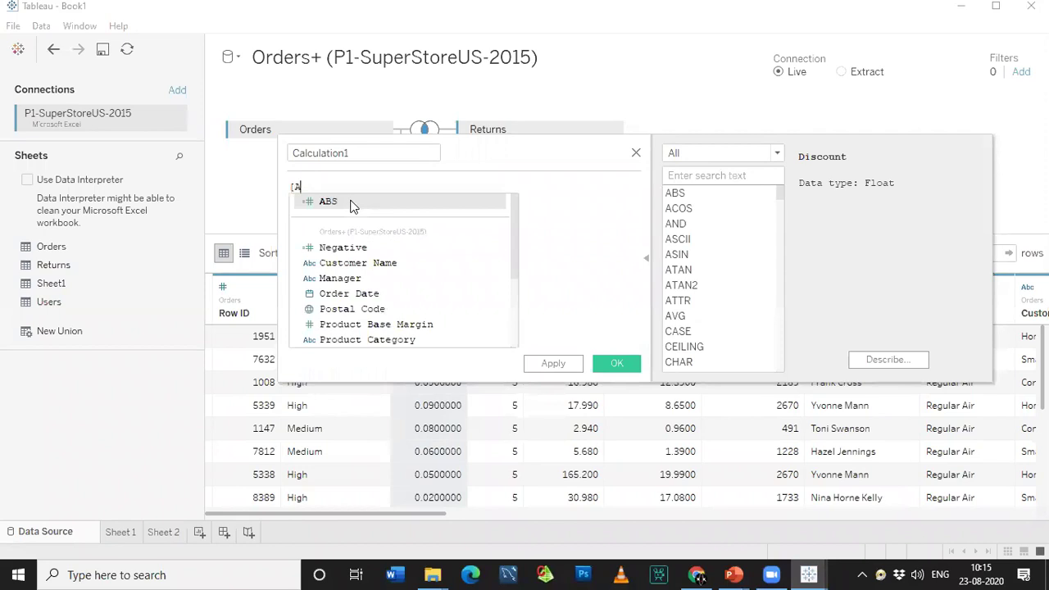
# Step: Name the calculated field ABS and set its formula to ABS([Discount])
pyautogui.click(368, 153)
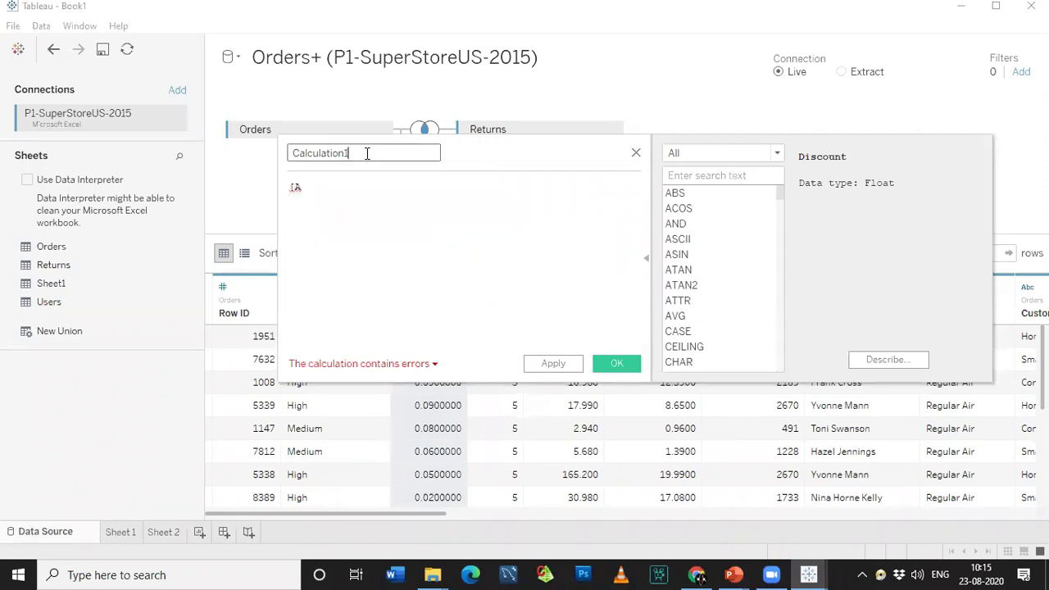
pyautogui.press('BackSpace')
pyautogui.write('ABS')
pyautogui.doubleClick(308, 188)
pyautogui.press('BackSpace')
pyautogui.write('A')
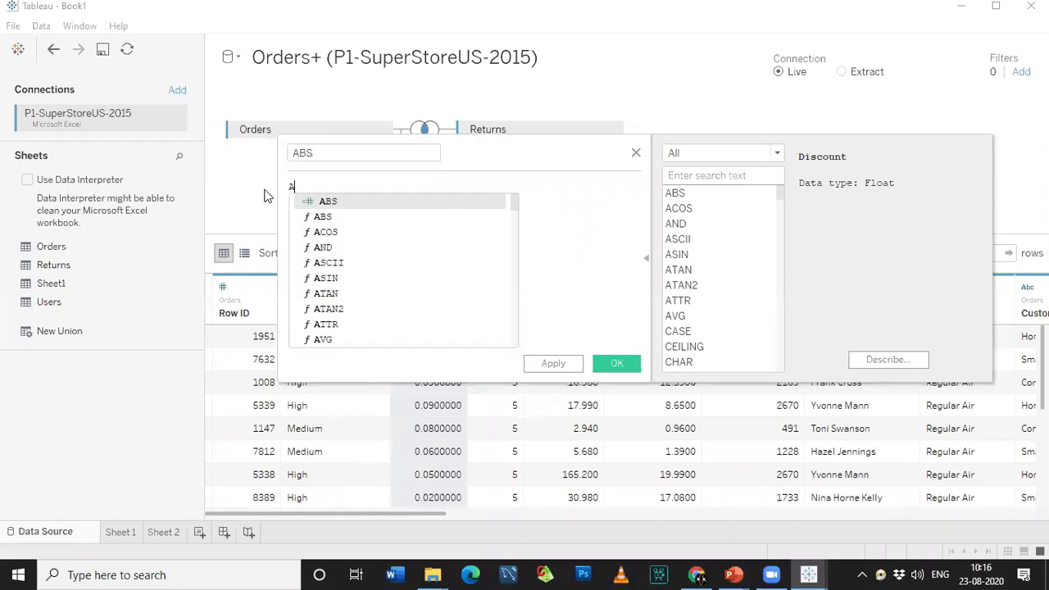
pyautogui.click(338, 217)
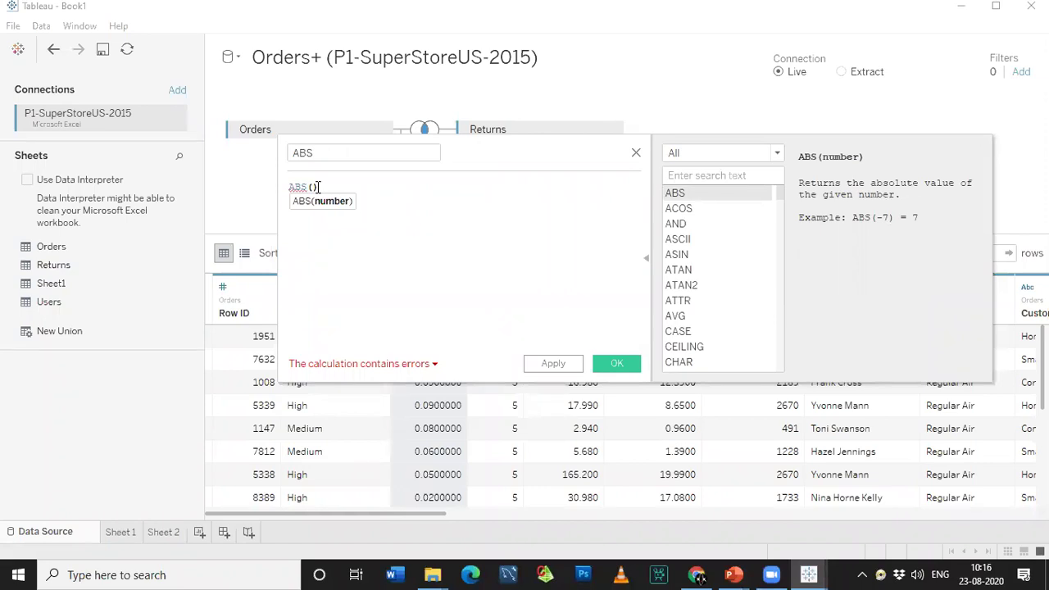
pyautogui.write('[Discount')
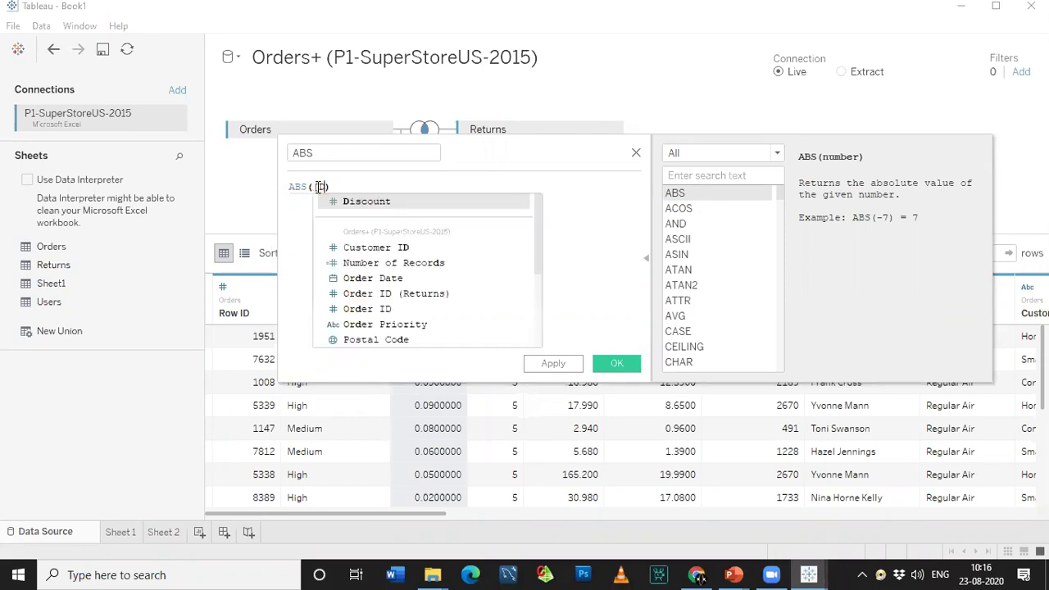
pyautogui.click(375, 205)
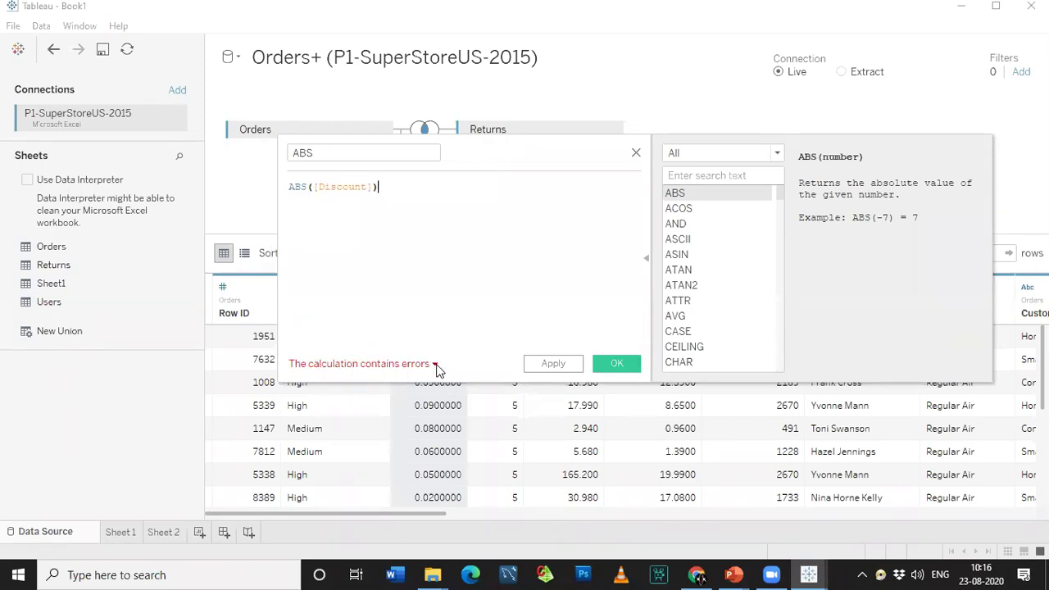
# Step: Examine the details of the calculation's error
pyautogui.click(435, 366)
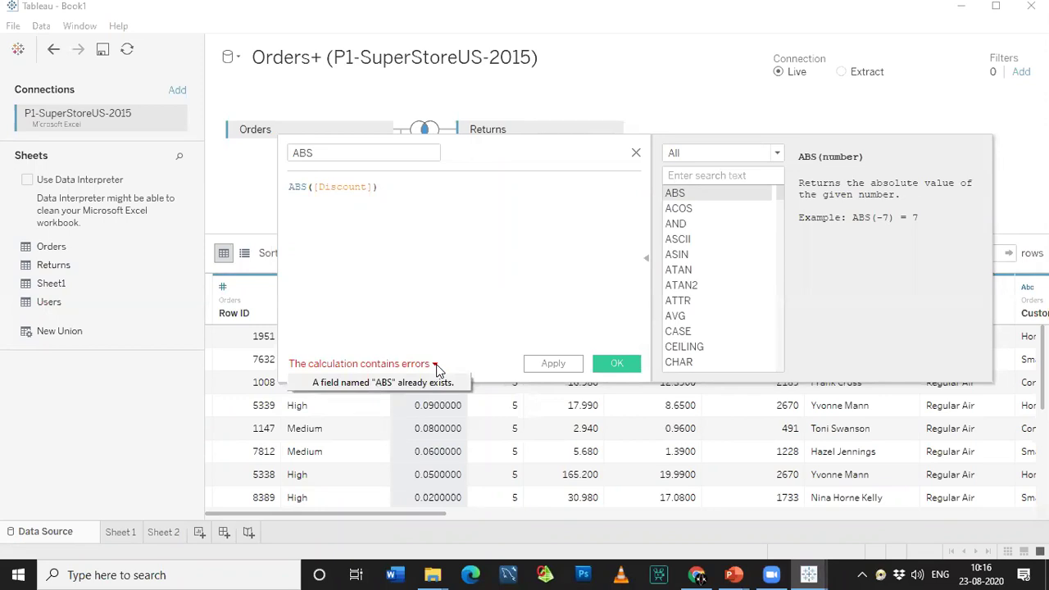
pyautogui.click(375, 188)
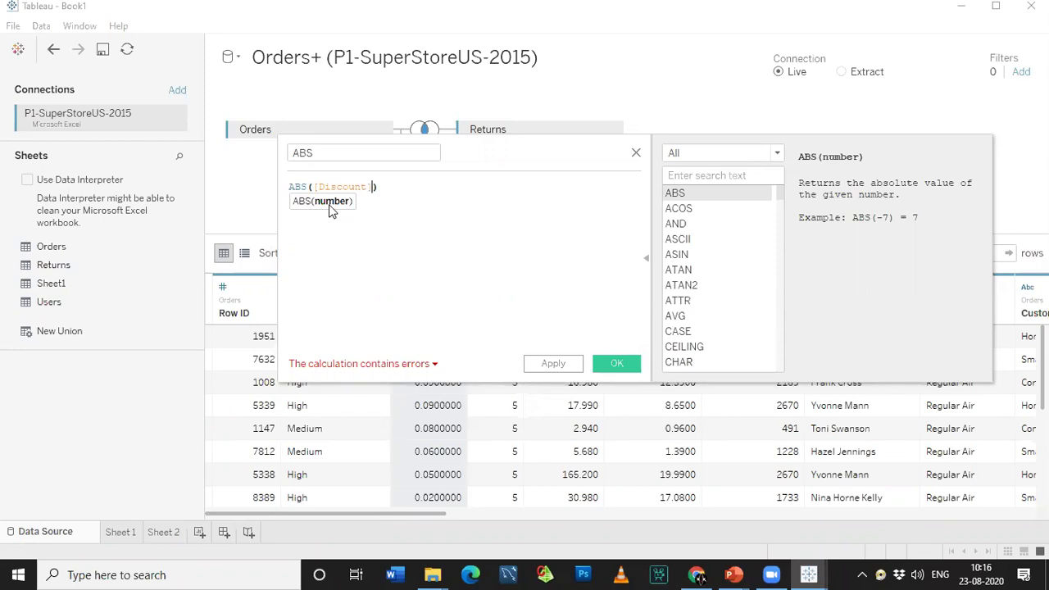
pyautogui.click(438, 366)
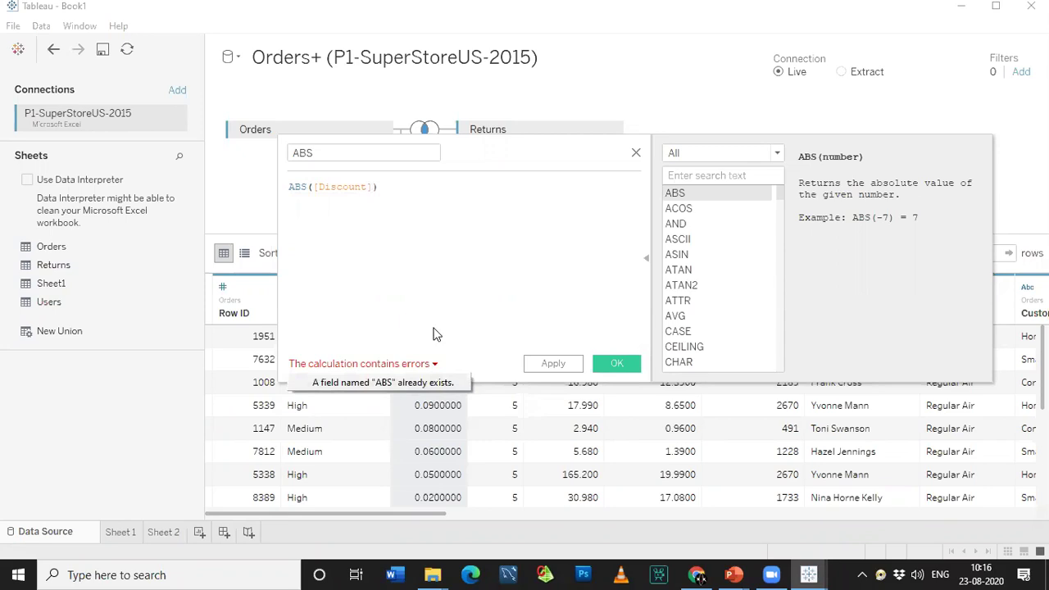
# Step: Change the calculated field's name to ABSD, then apply and save the calculation
pyautogui.click(324, 158)
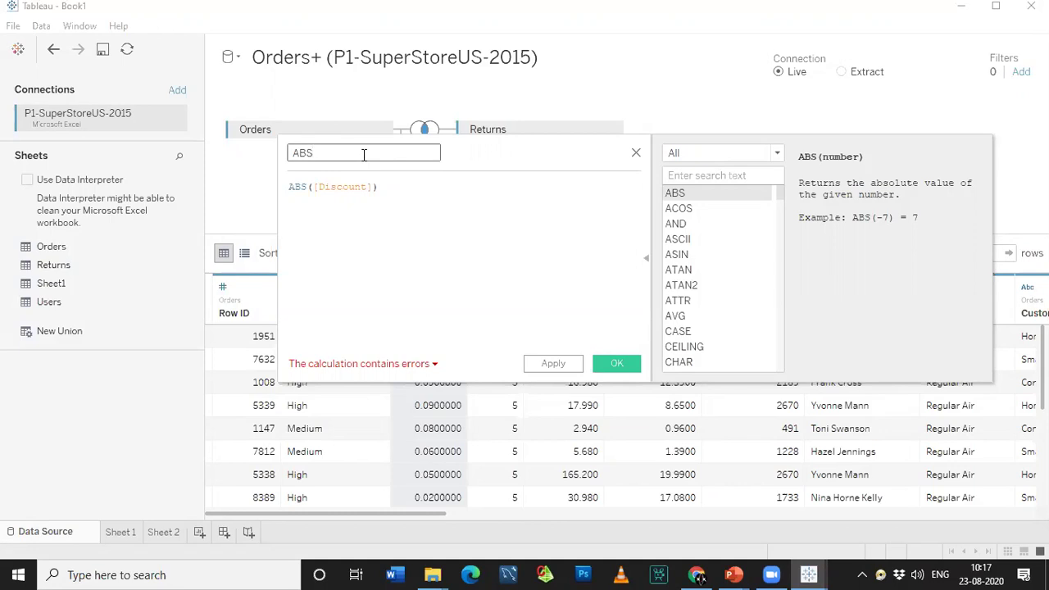
pyautogui.write('D')
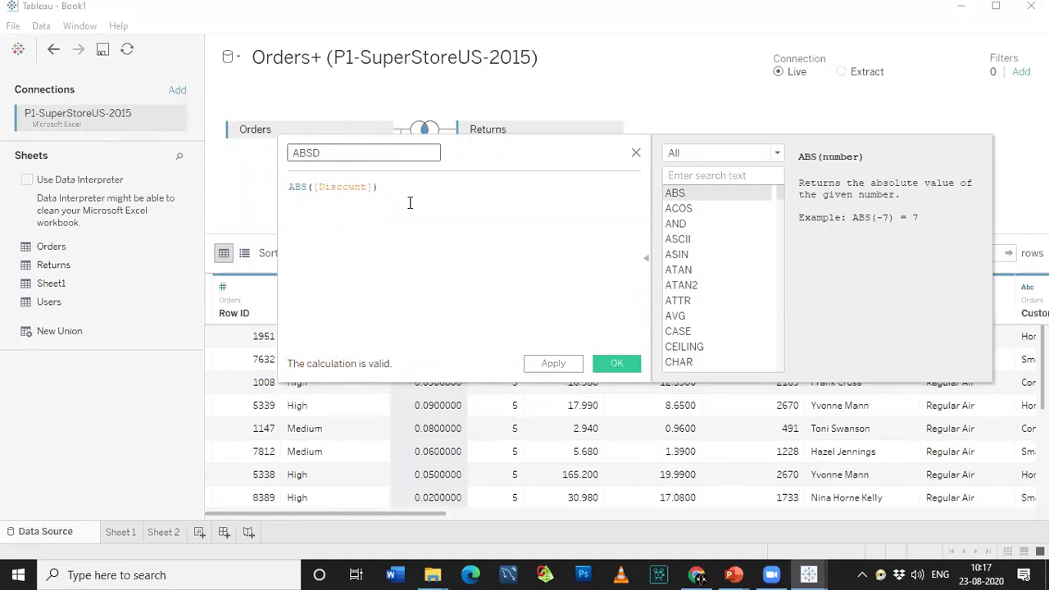
pyautogui.click(541, 364)
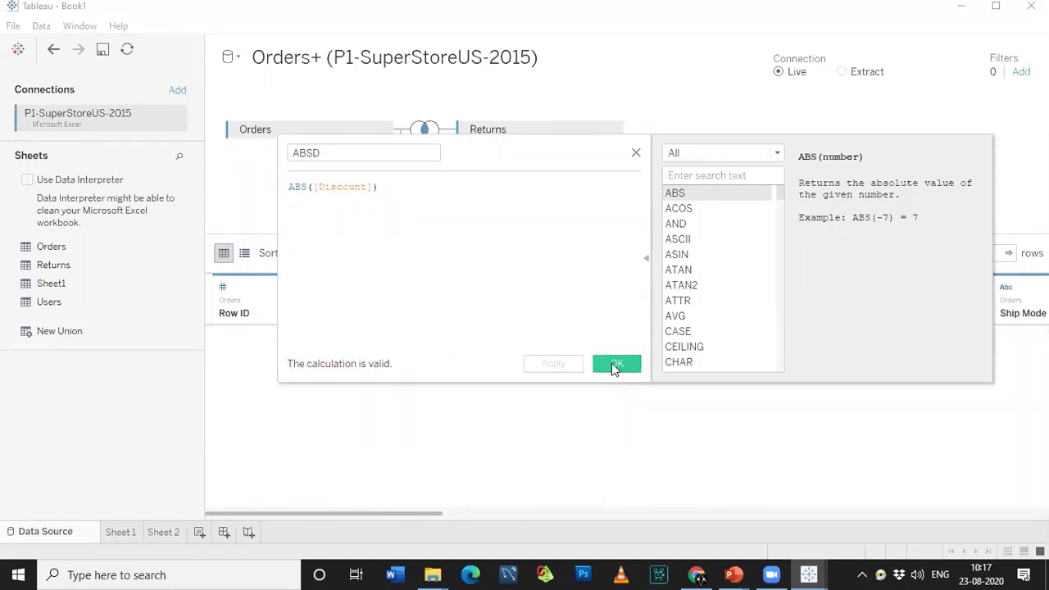
pyautogui.click(614, 363)
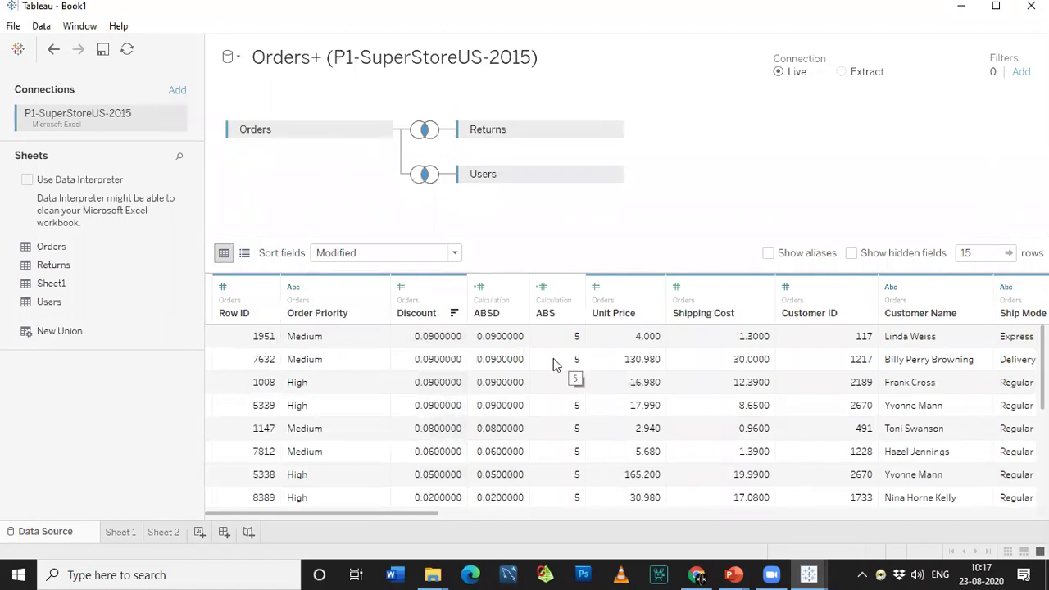
# Step: Look through the ABSD and ABS columns in the data grid and delete both calculated fields
pyautogui.scroll(-3, 506, 359)
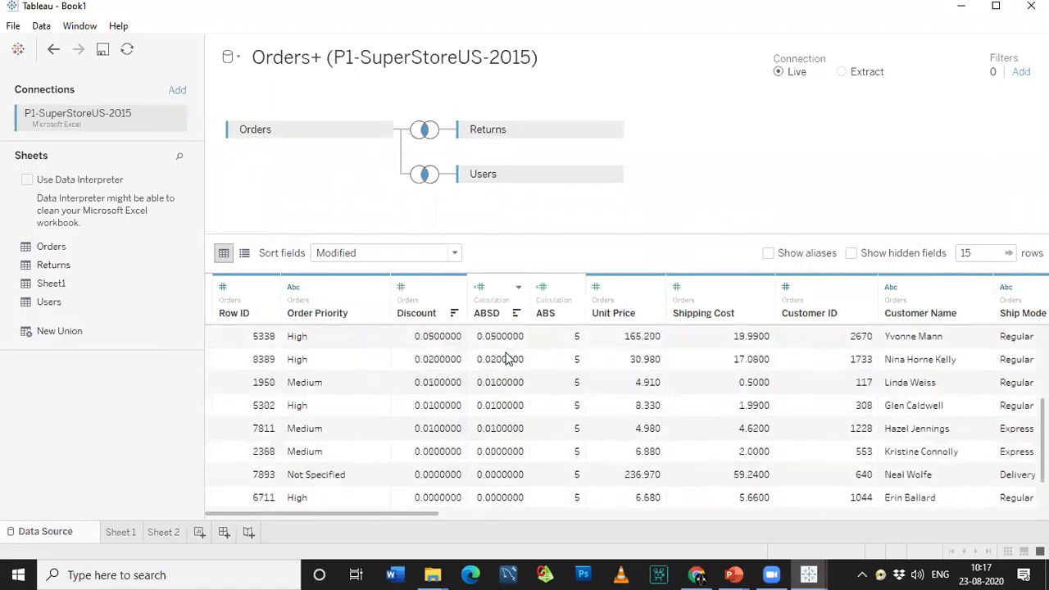
pyautogui.scroll(3, 537, 459)
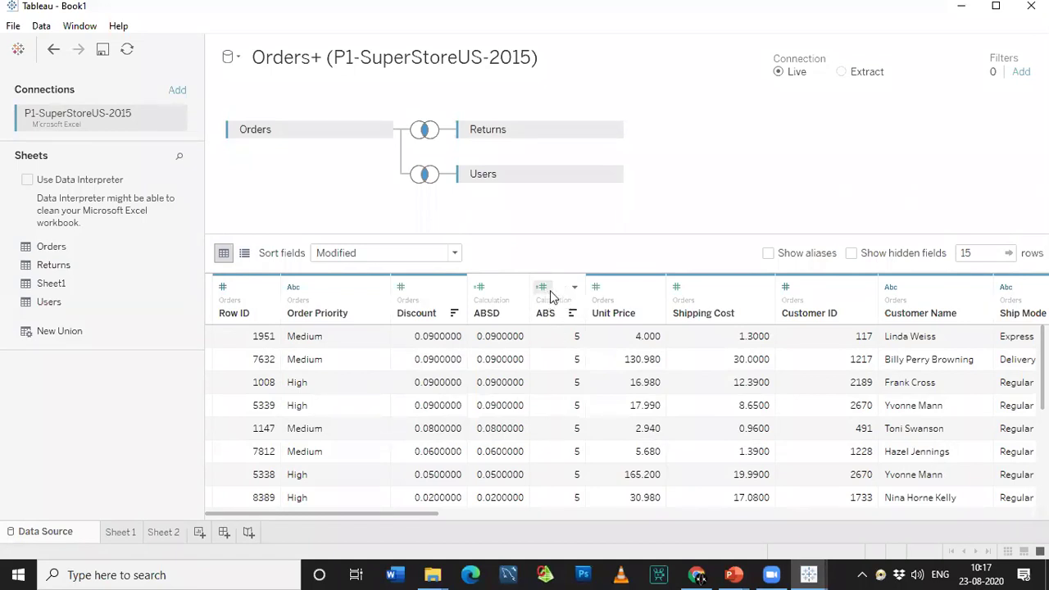
pyautogui.rightClick(556, 322)
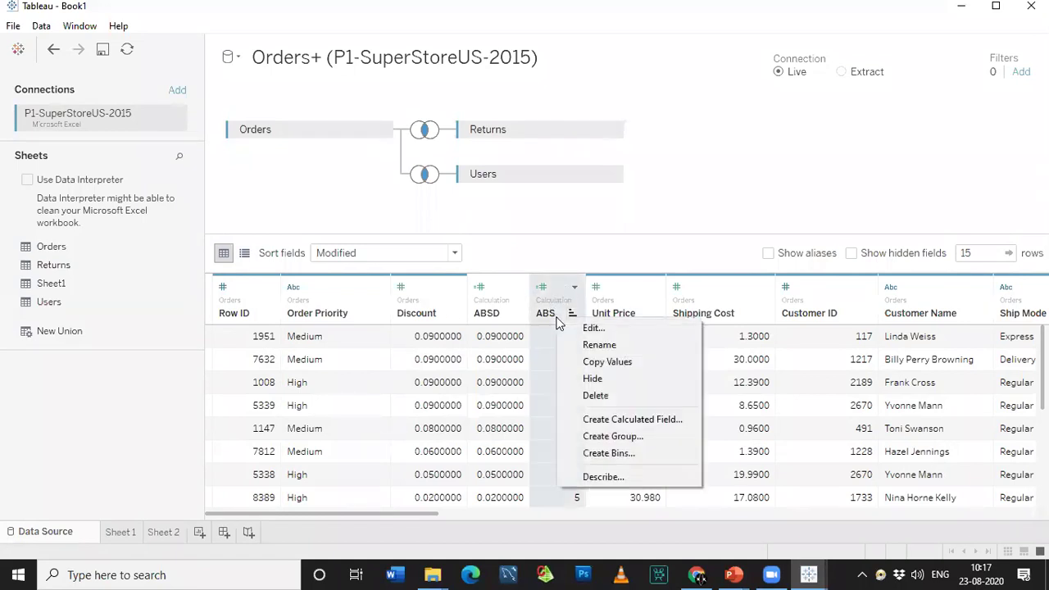
pyautogui.press('Escape')
pyautogui.rightClick(504, 309)
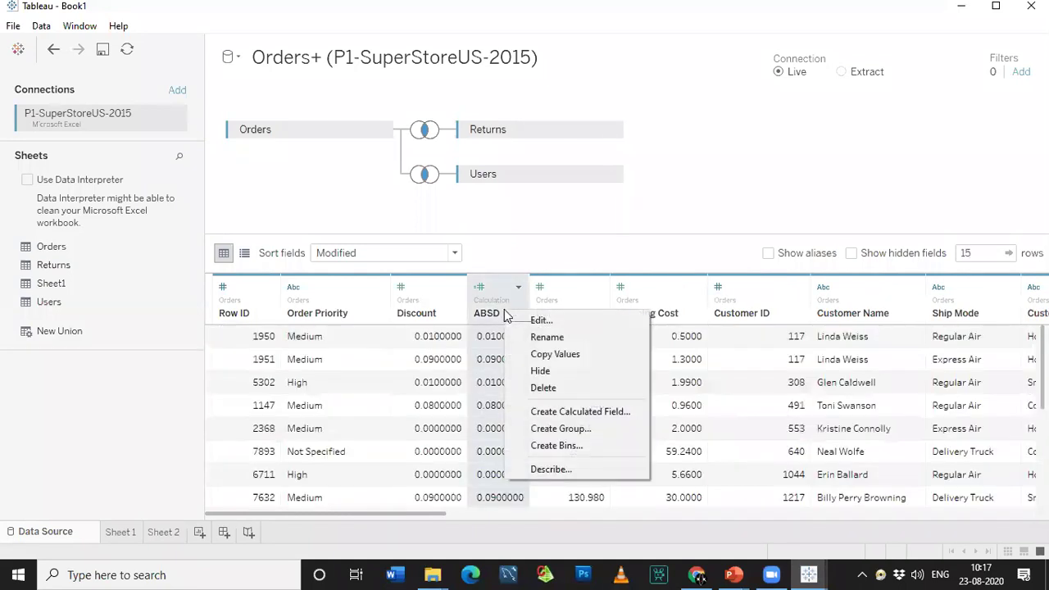
pyautogui.click(545, 387)
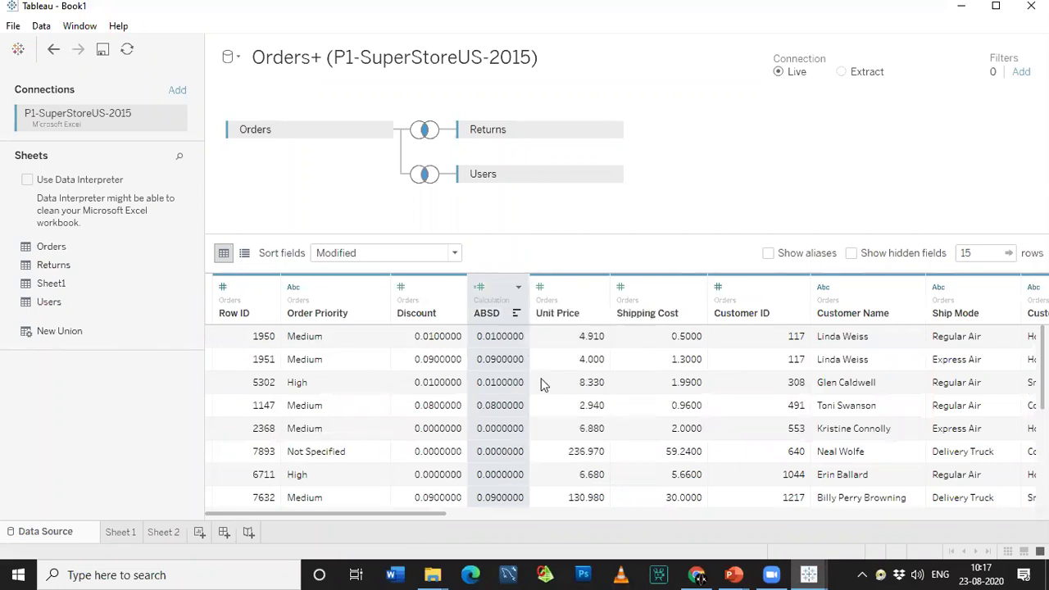
pyautogui.rightClick(440, 314)
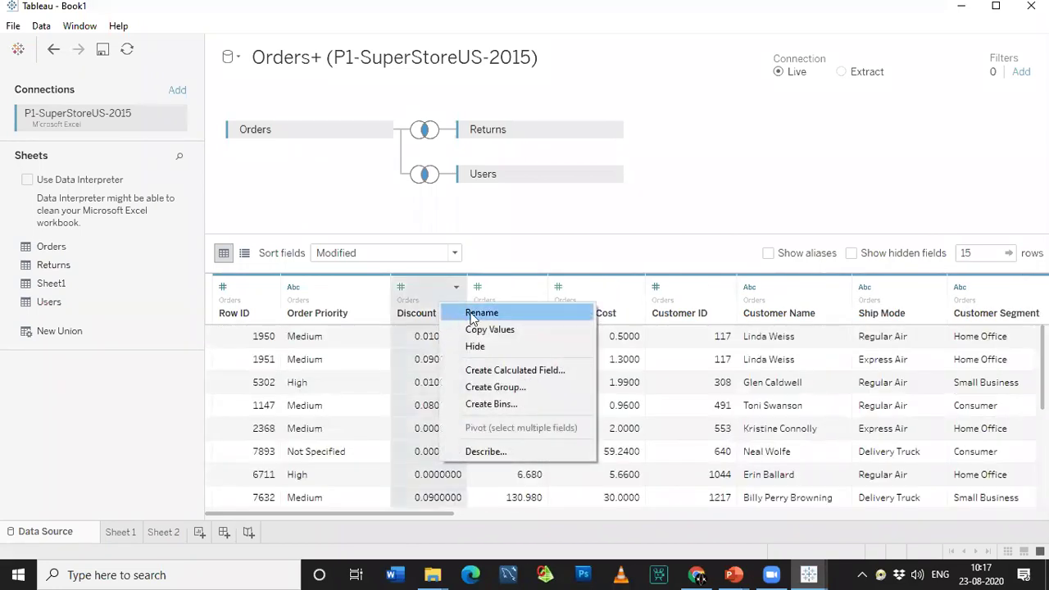
pyautogui.click(472, 313)
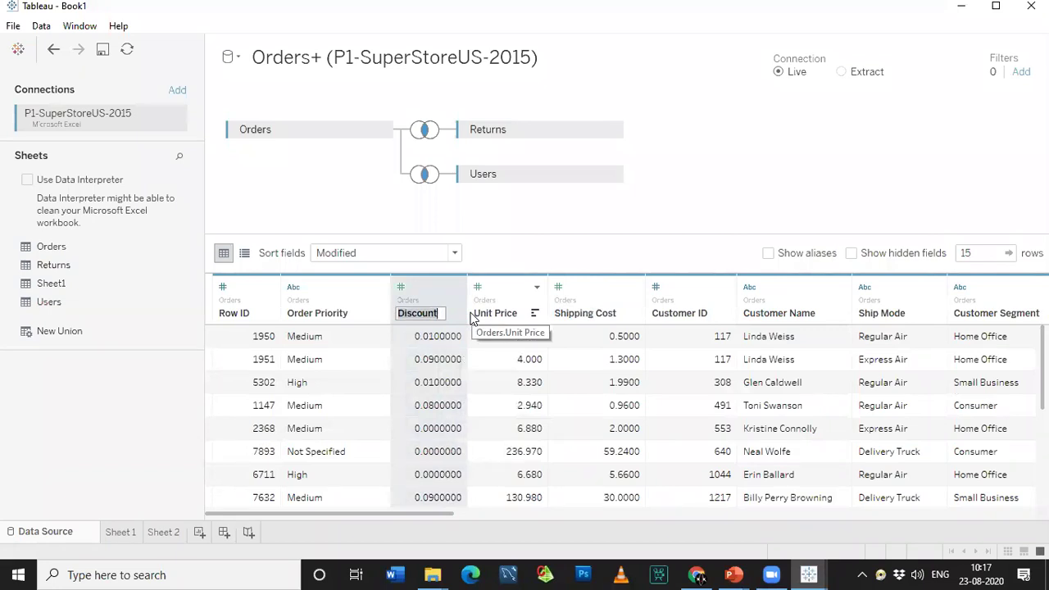
pyautogui.click(370, 367)
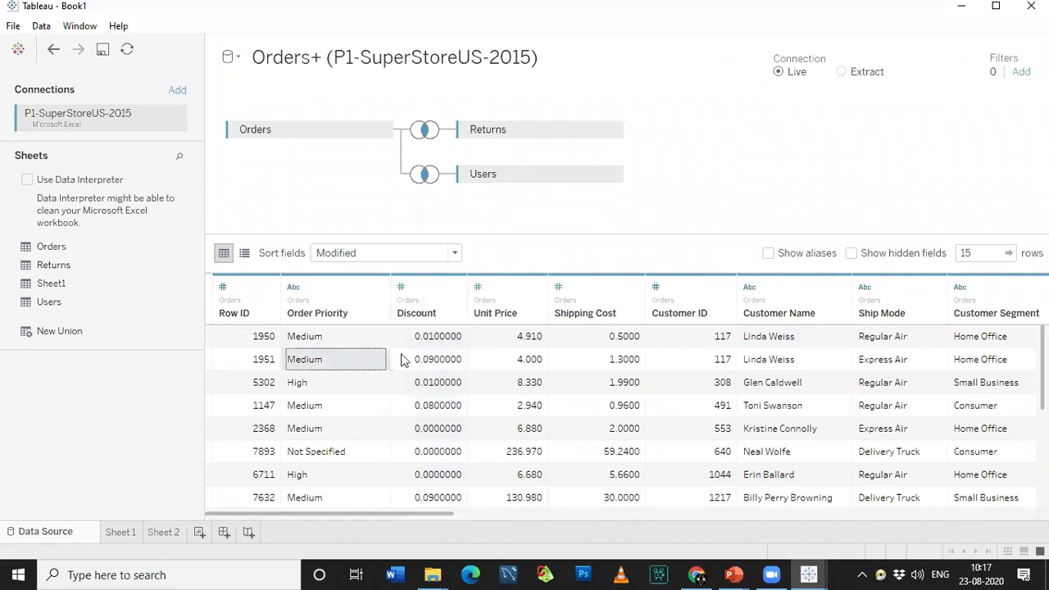
# Step: Create a calculated field from the Discount column and name it ABS
pyautogui.rightClick(435, 315)
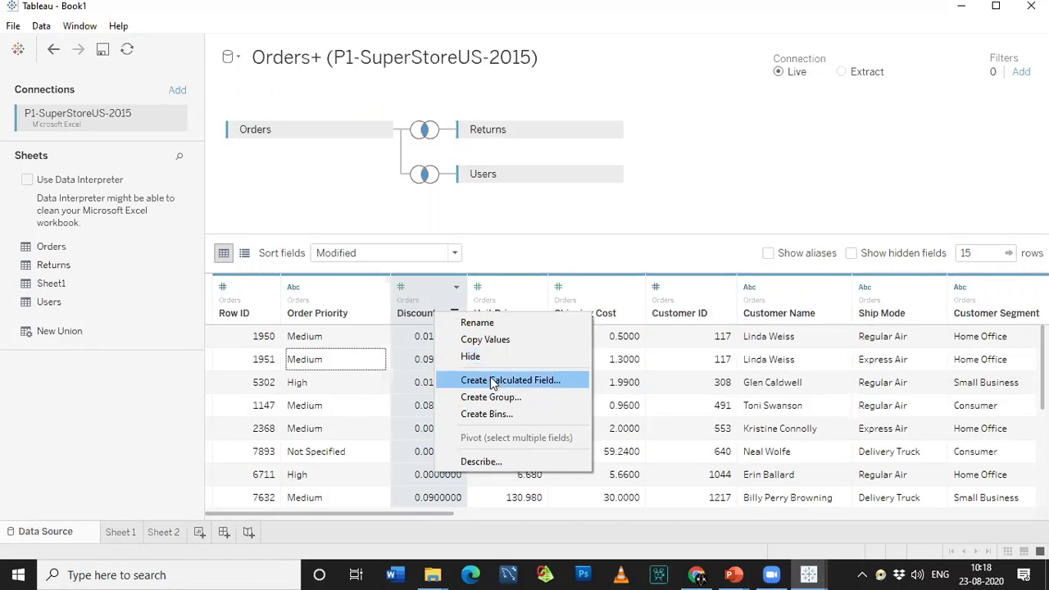
pyautogui.click(492, 382)
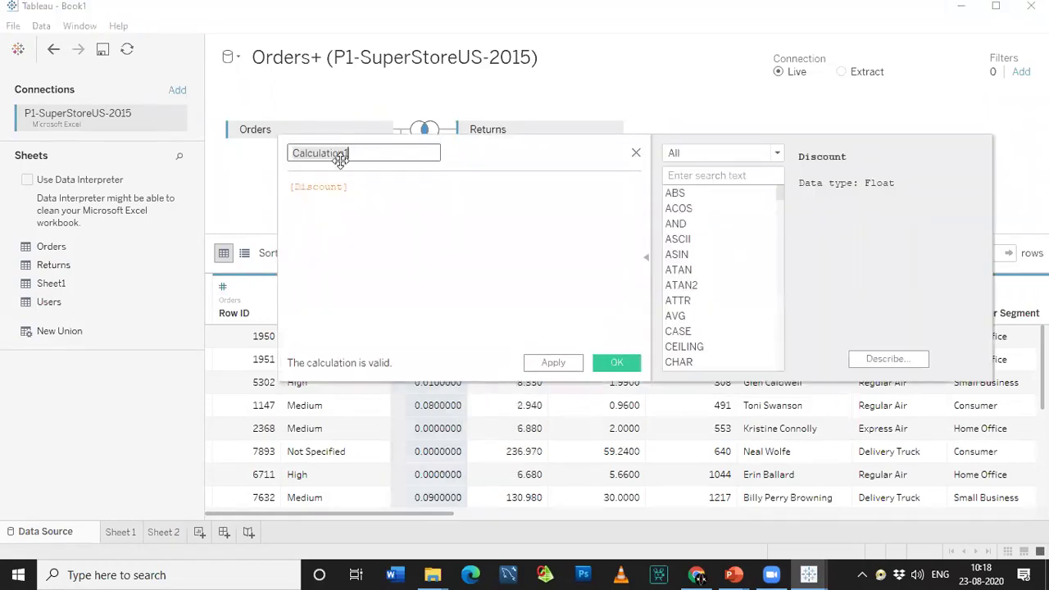
pyautogui.press('BackSpace')
pyautogui.write('ABS')
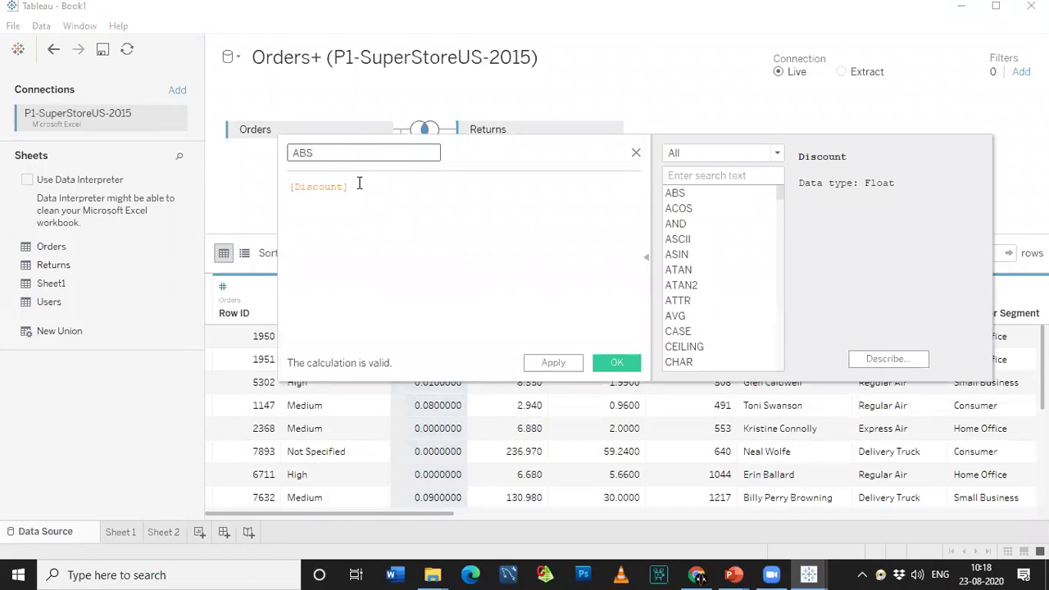
# Step: Replace the ABS field's formula with ABS(1.5), then apply and save the calculation
pyautogui.moveTo(358, 185); pyautogui.dragTo(250, 176)
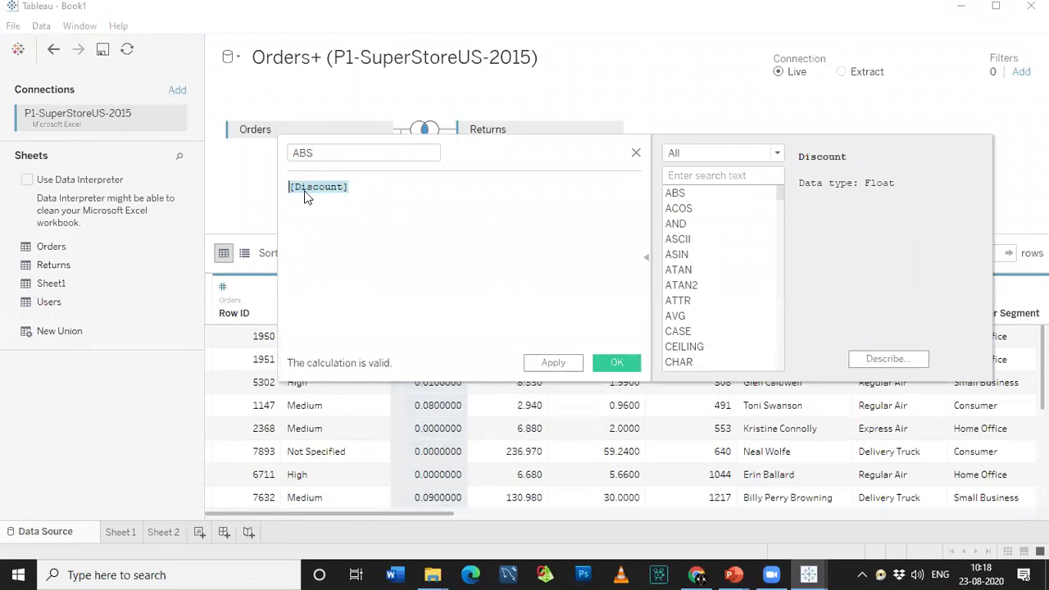
pyautogui.write('ABS')
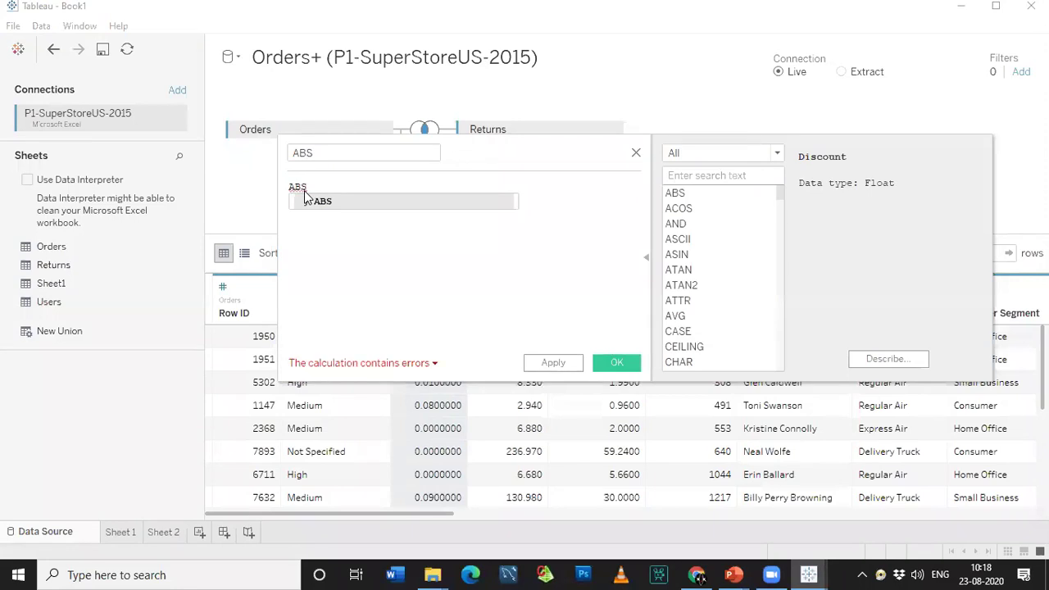
pyautogui.press('Return')
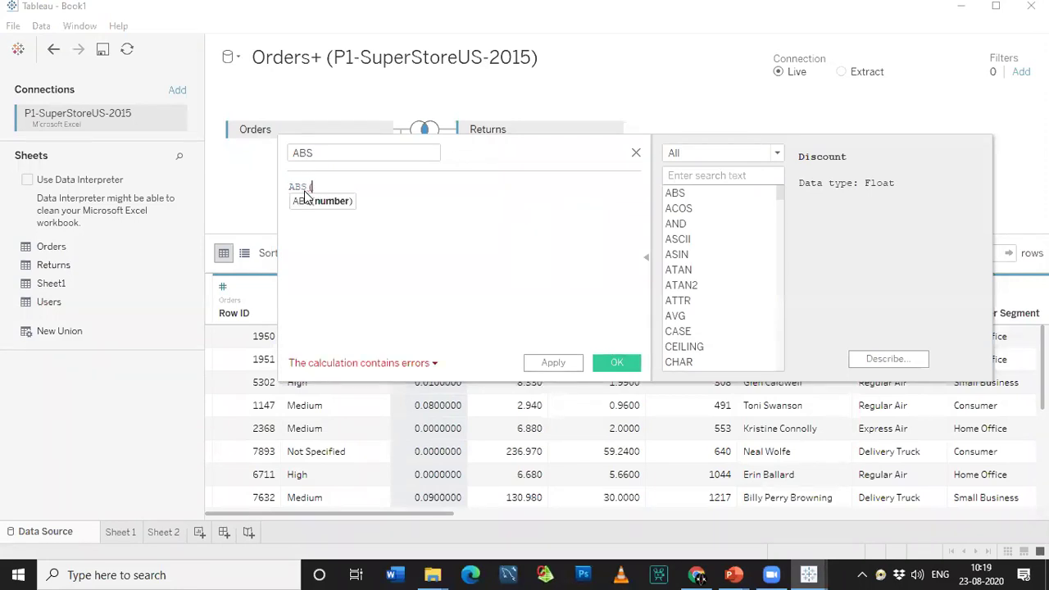
pyautogui.press('BackSpace')
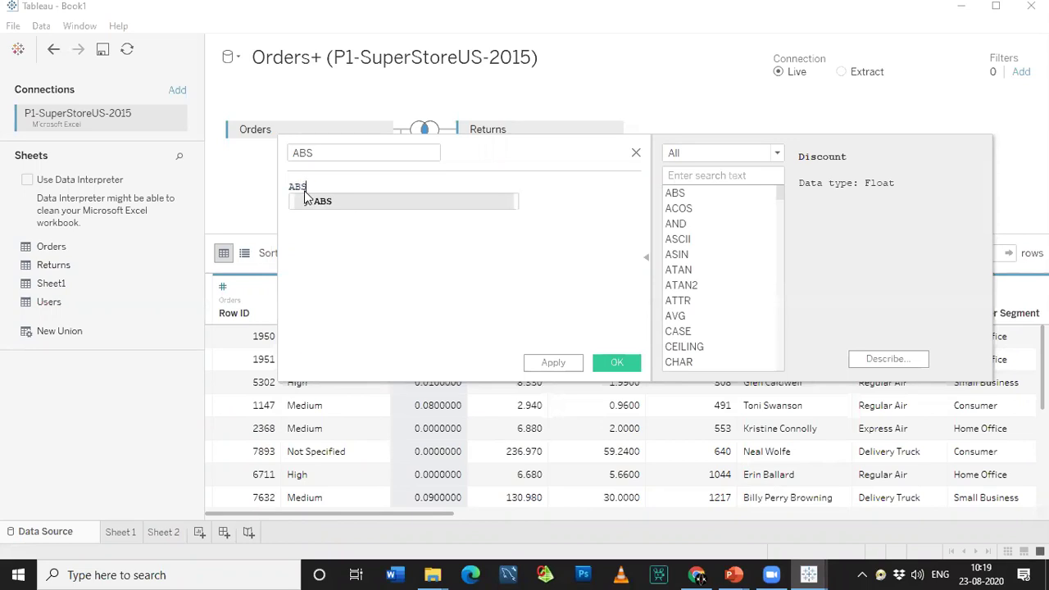
pyautogui.doubleClick(328, 204)
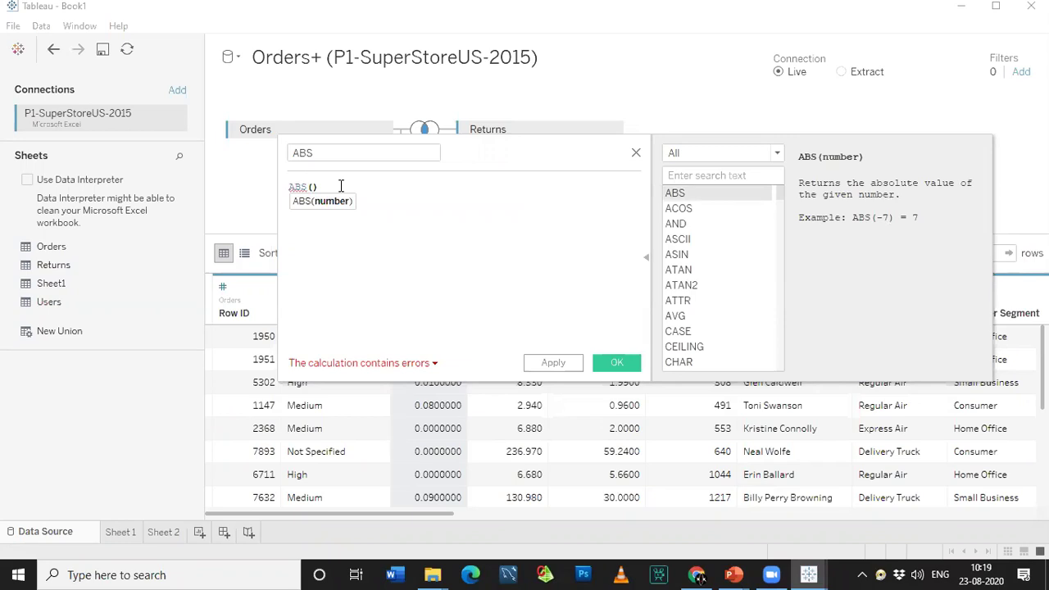
pyautogui.write('1.5')
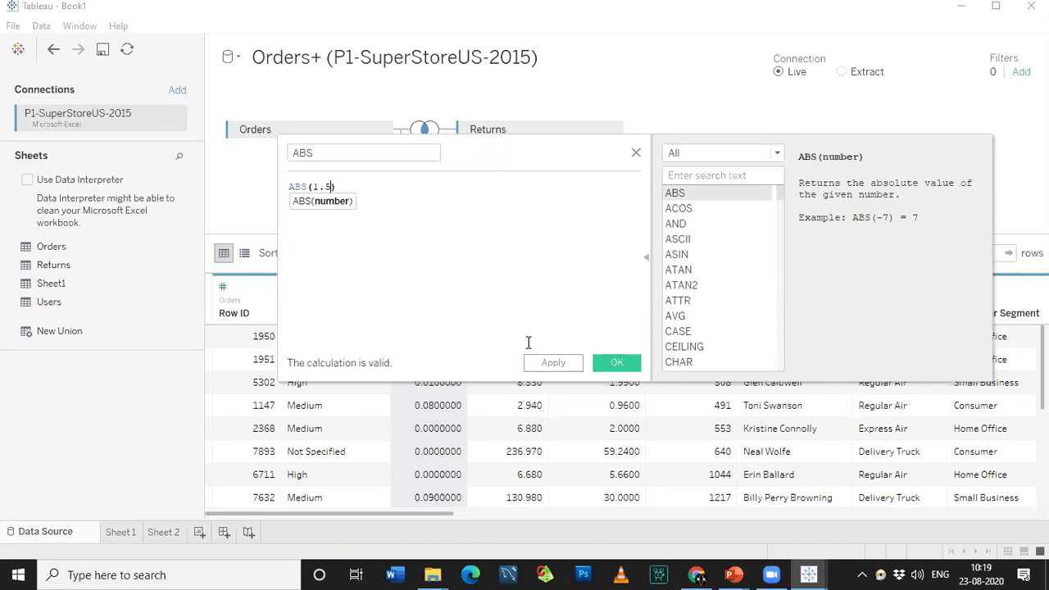
pyautogui.click(553, 362)
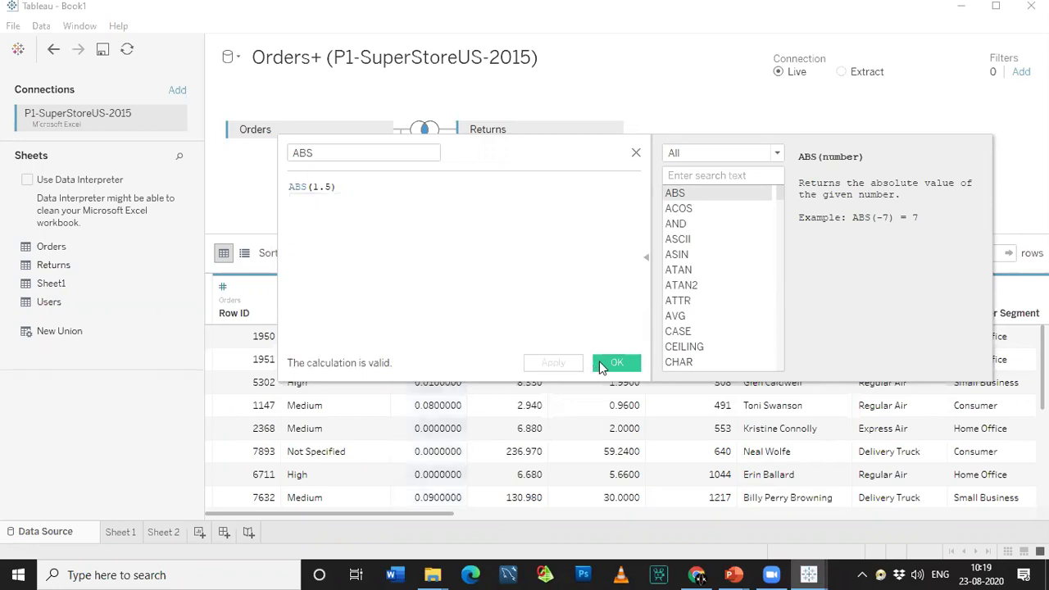
pyautogui.click(604, 365)
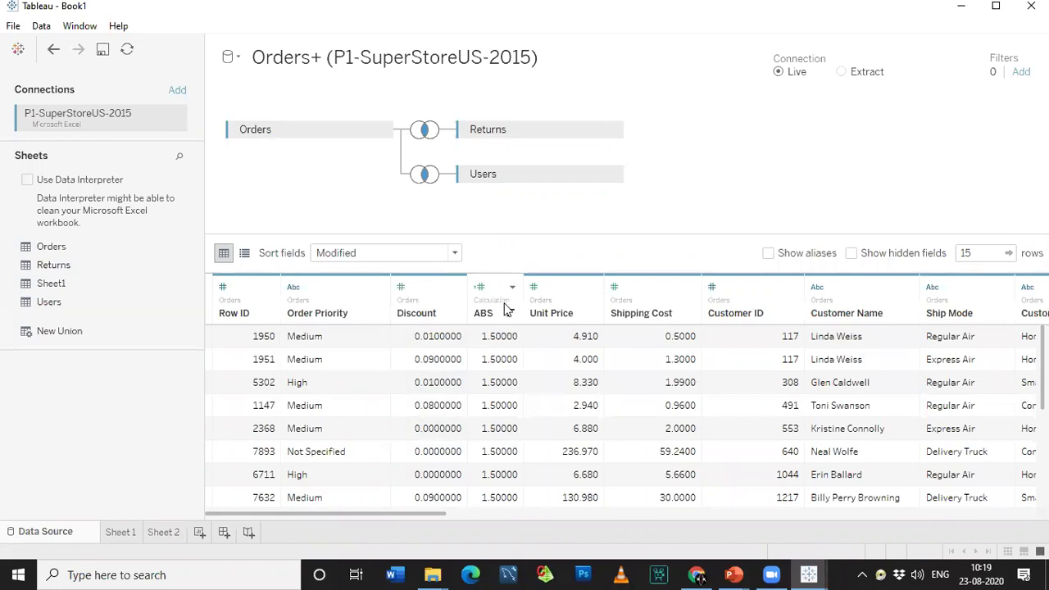
# Step: Delete the ABS calculated field from the data grid
pyautogui.rightClick(494, 318)
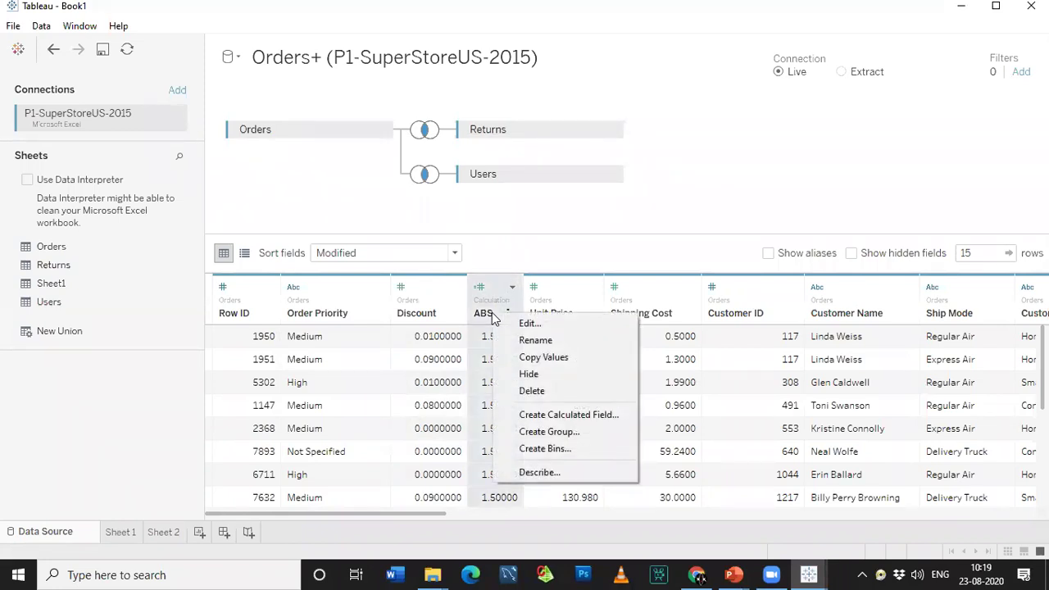
pyautogui.click(529, 391)
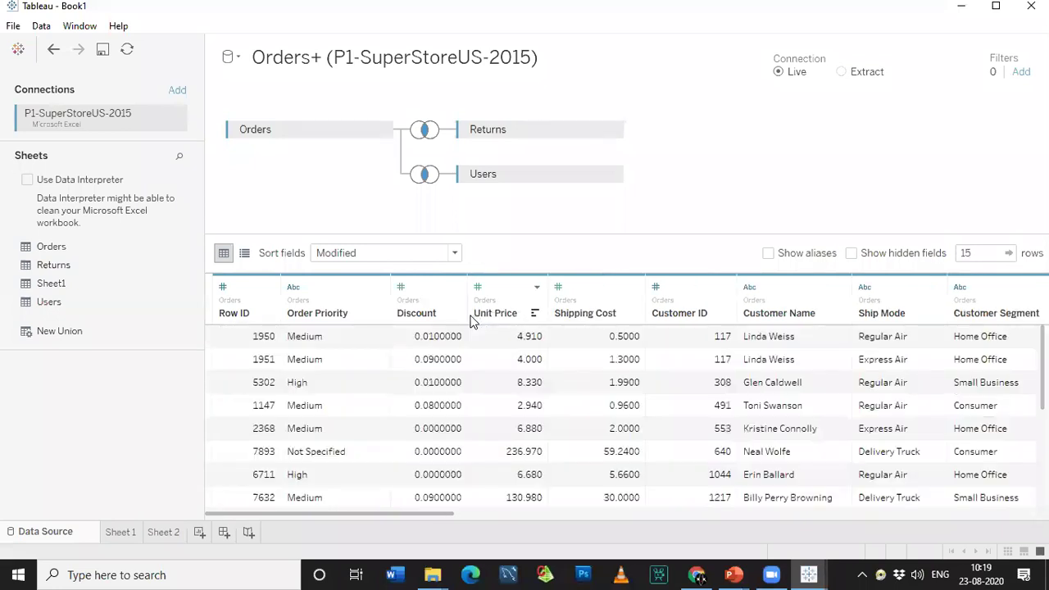
# Step: Browse the function list in a new calculation on Discount, read the ROUND function's description, and close the editor without saving
pyautogui.click(422, 309)
pyautogui.rightClick(426, 308)
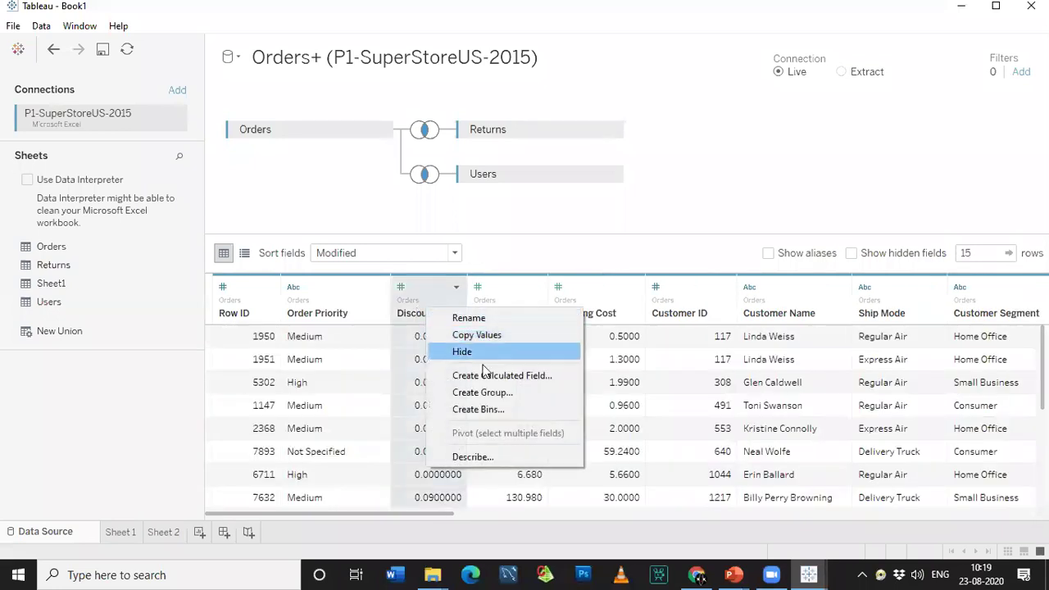
pyautogui.click(487, 379)
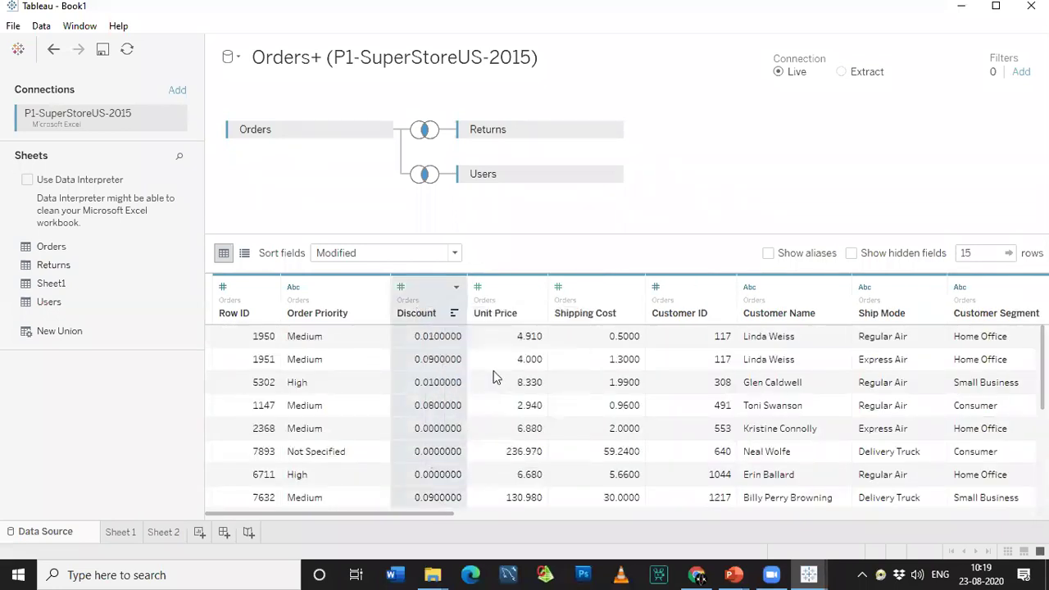
pyautogui.scroll(-8, 723, 241)
pyautogui.scroll(-12, 724, 251)
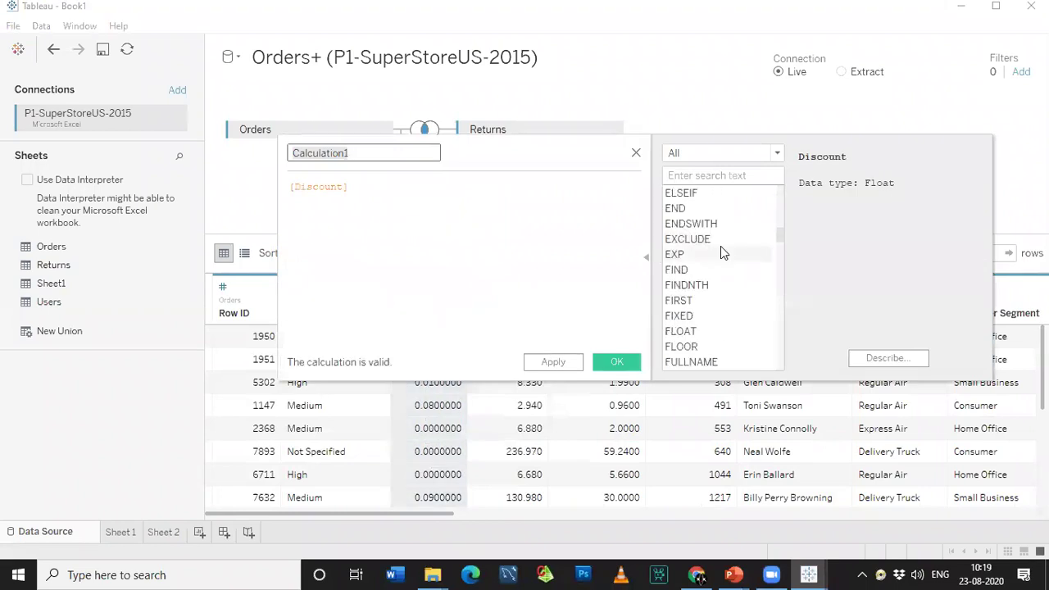
pyautogui.scroll(-10, 718, 255)
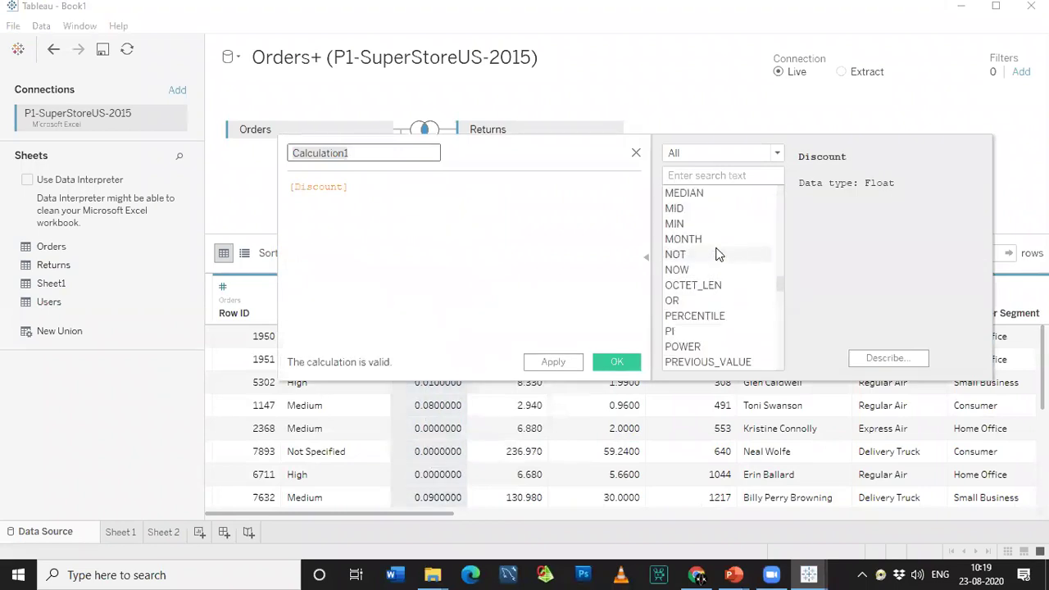
pyautogui.scroll(2, 715, 255)
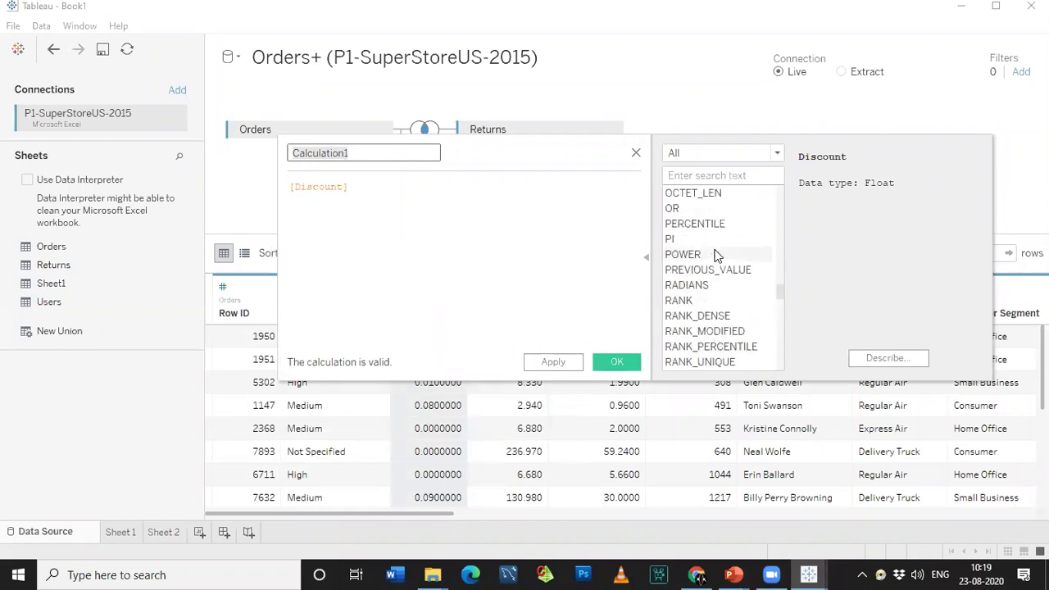
pyautogui.scroll(-2, 716, 255)
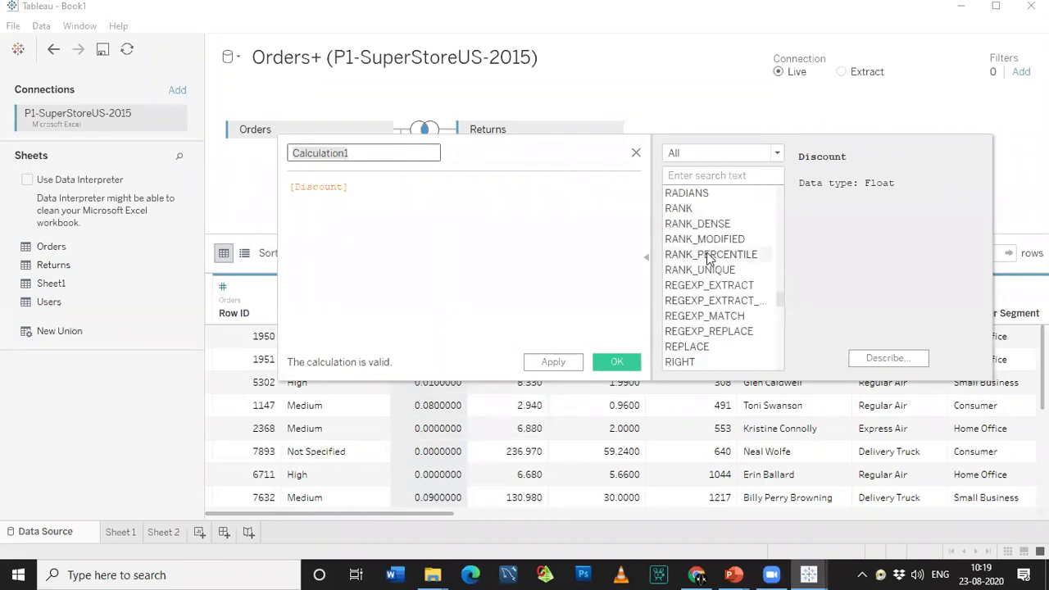
pyautogui.scroll(-1, 709, 260)
pyautogui.click(677, 333)
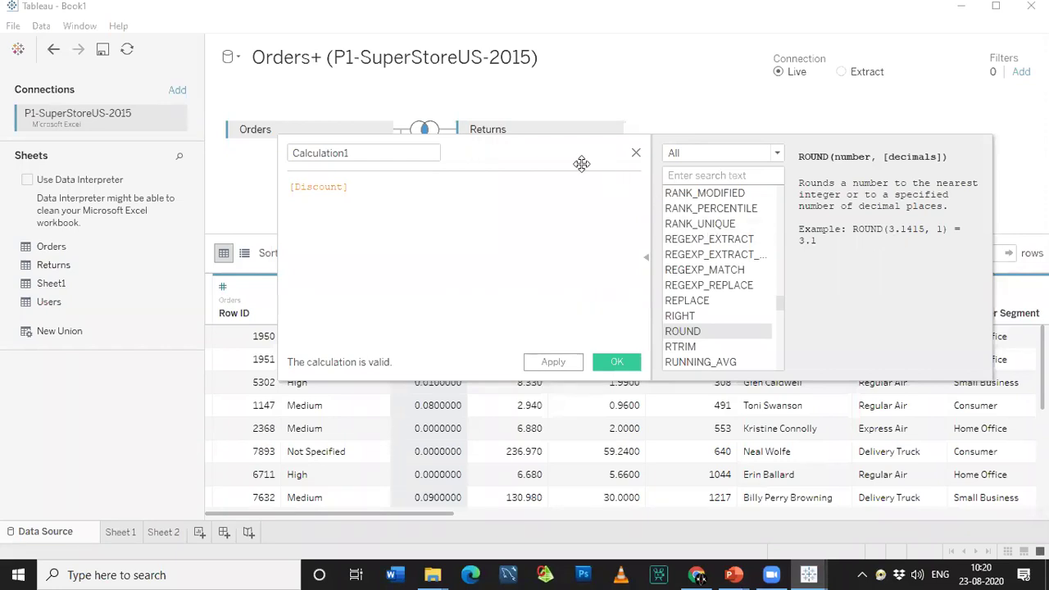
pyautogui.click(637, 153)
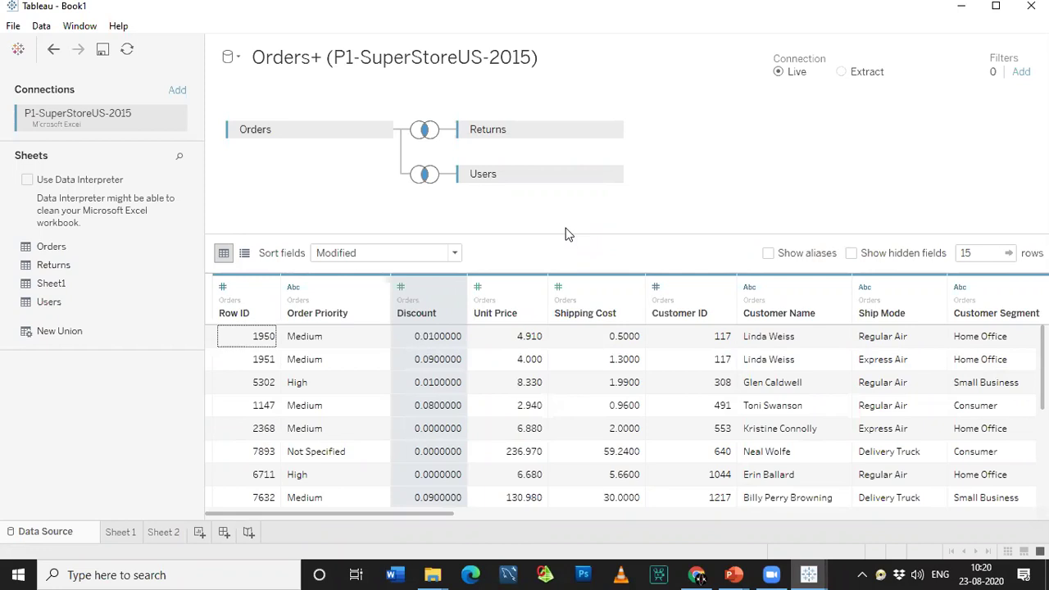
pyautogui.click(519, 340)
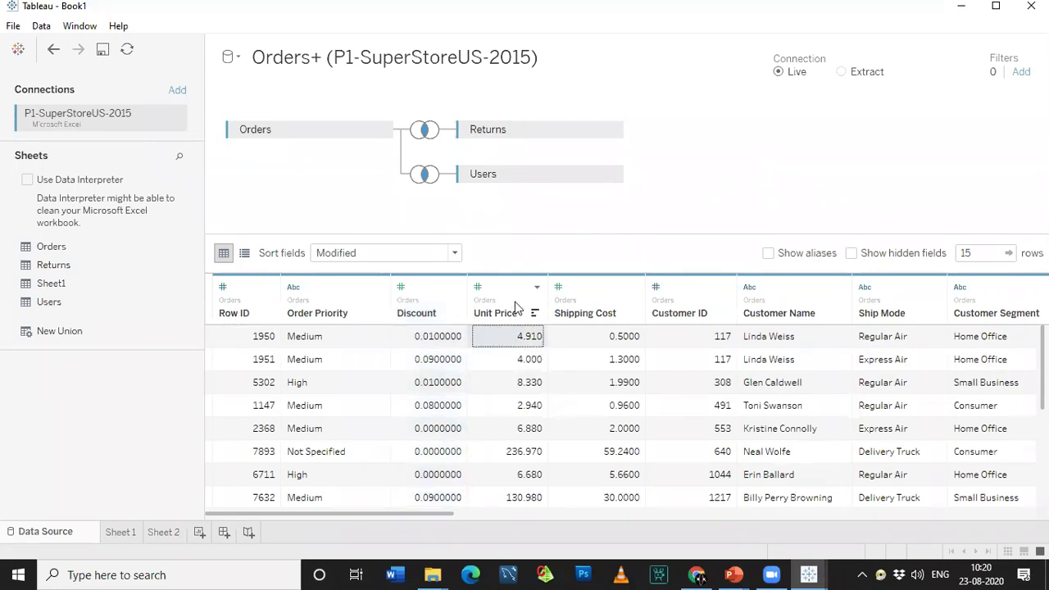
pyautogui.click(504, 315)
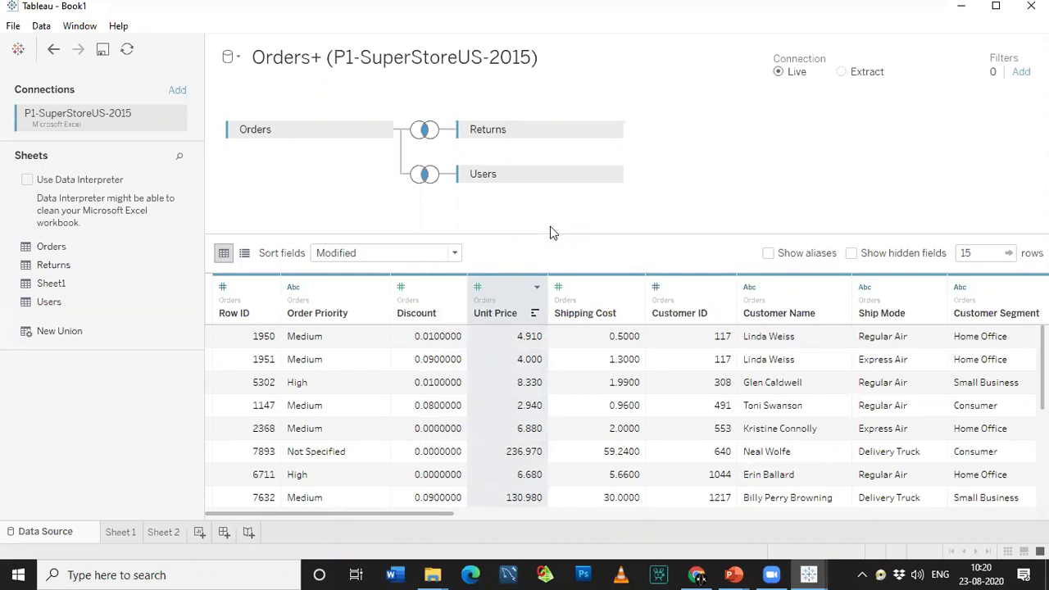
# Step: Start a new calculated field from the Discount column and name it ABS
pyautogui.rightClick(420, 315)
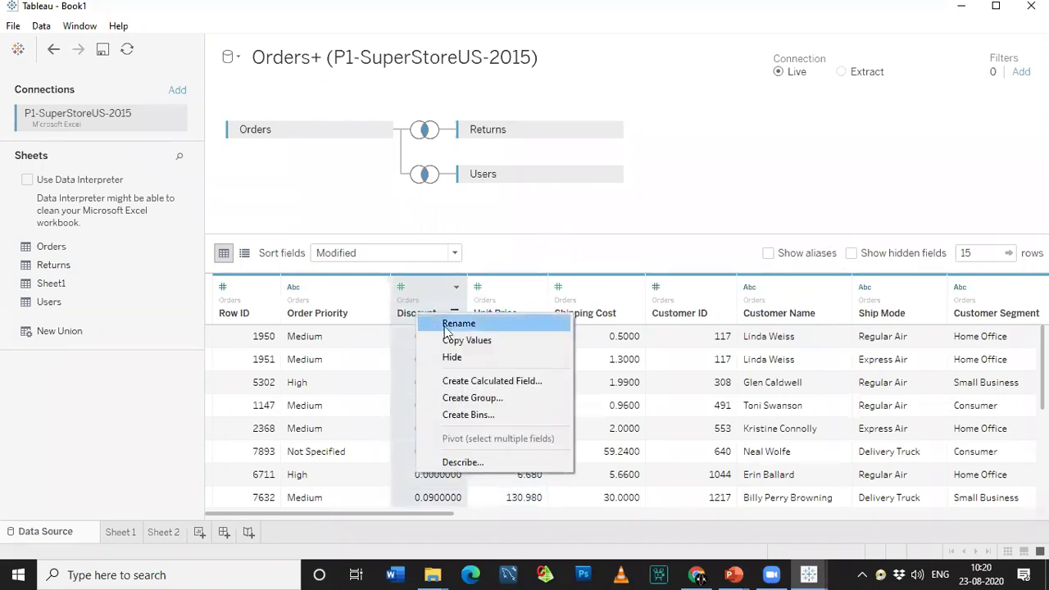
pyautogui.click(473, 381)
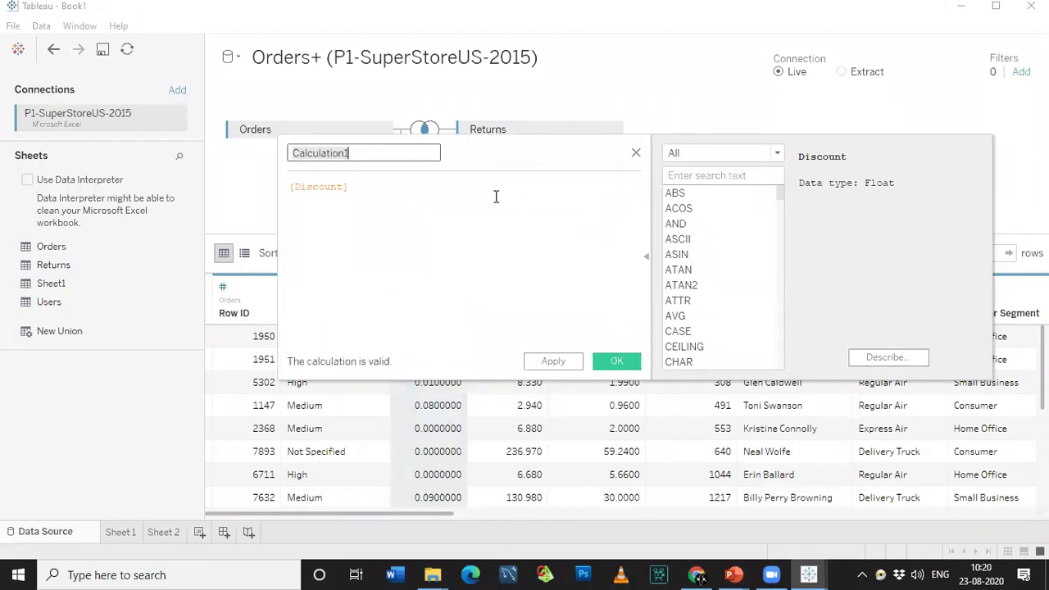
pyautogui.write('ABS')
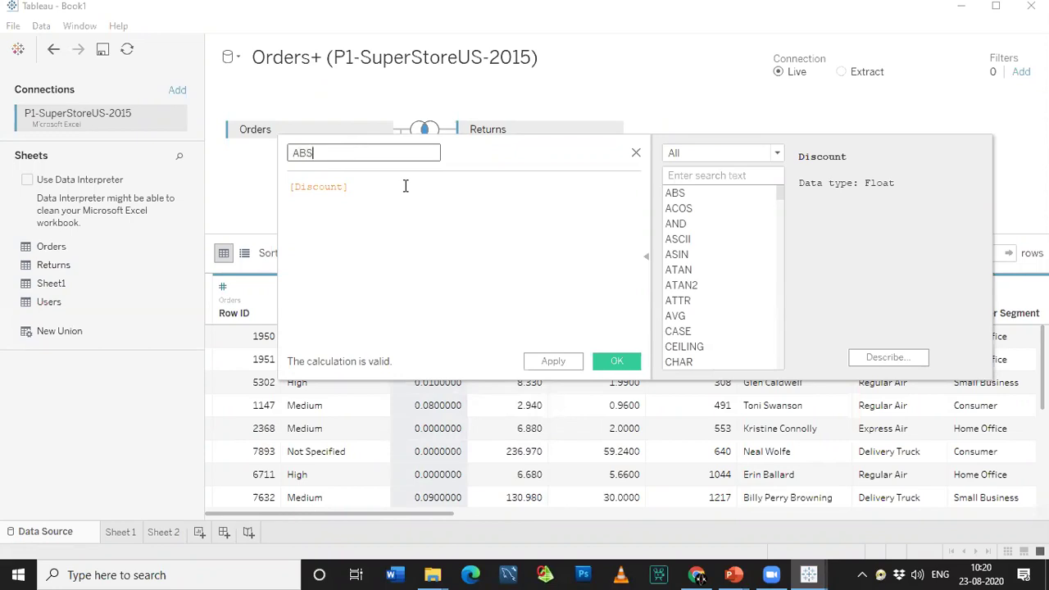
# Step: Replace the Discount reference with the nested formula ABS(ACOS(-1)) and save the calculated field
pyautogui.click(279, 187)
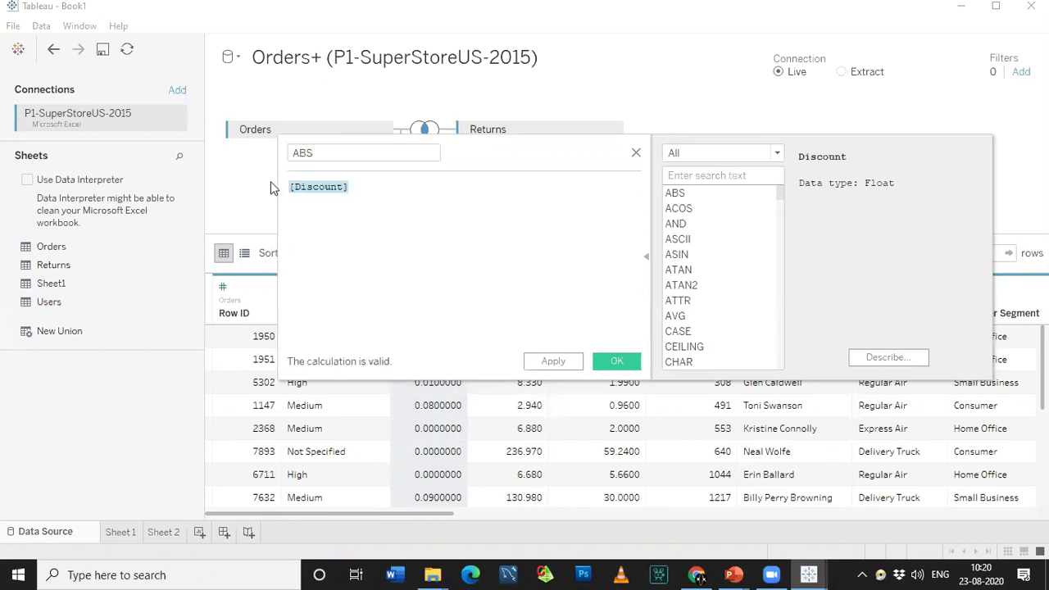
pyautogui.write('ABS')
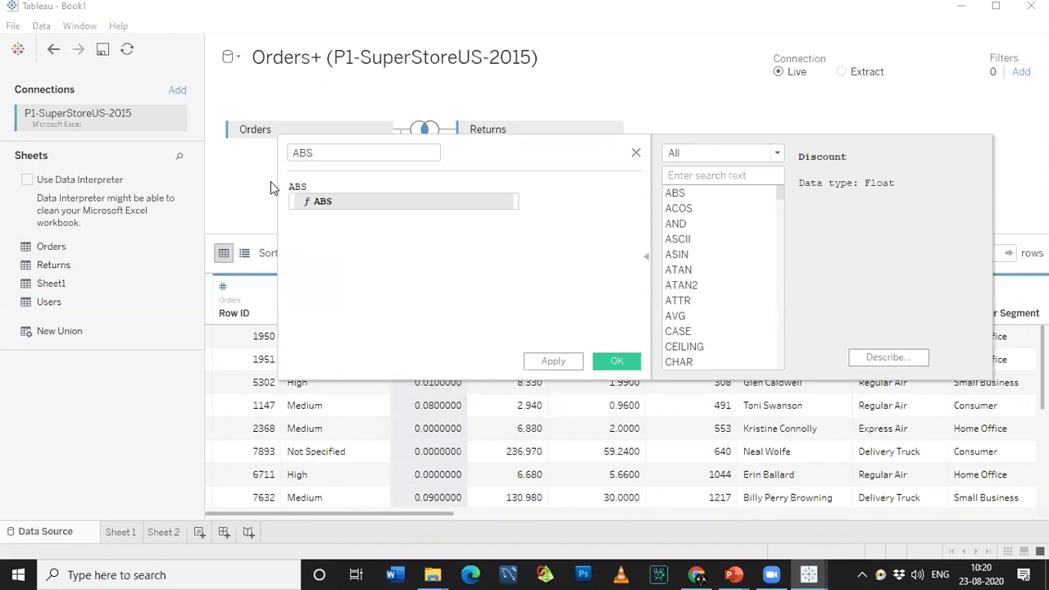
pyautogui.click(305, 194)
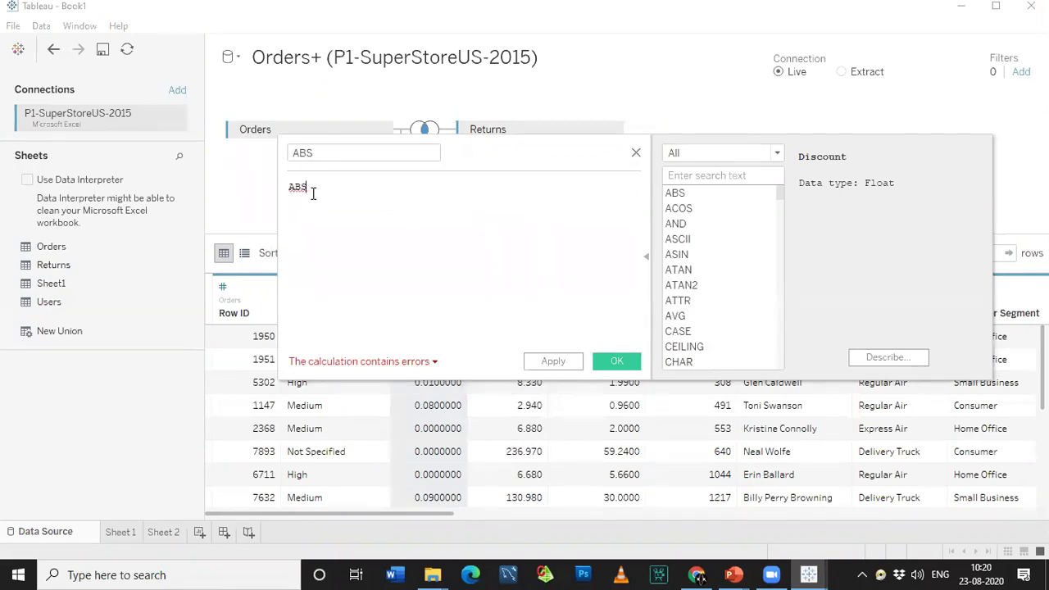
pyautogui.press('BackSpace')
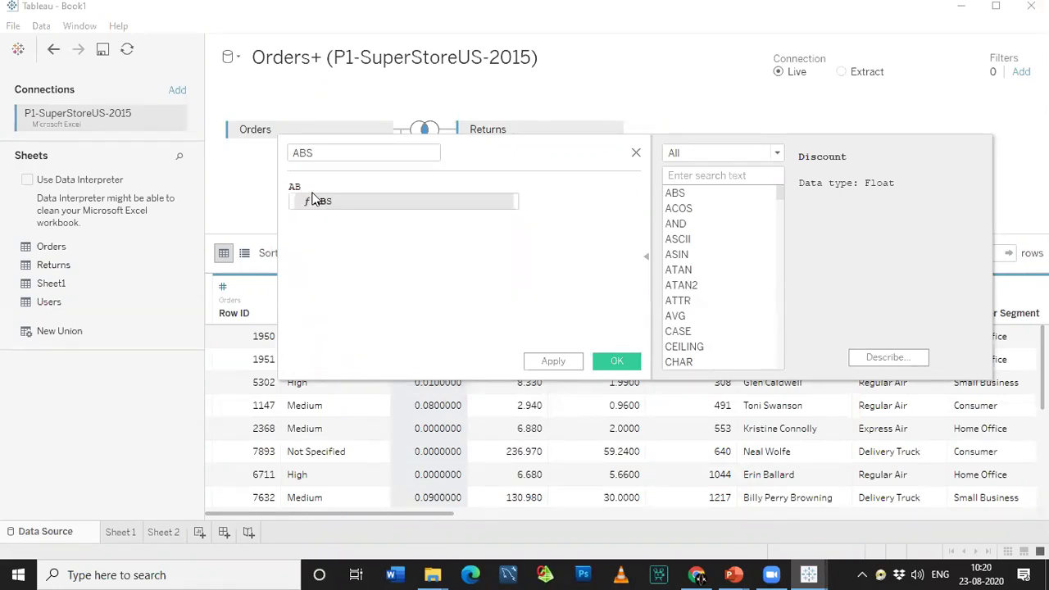
pyautogui.doubleClick(315, 201)
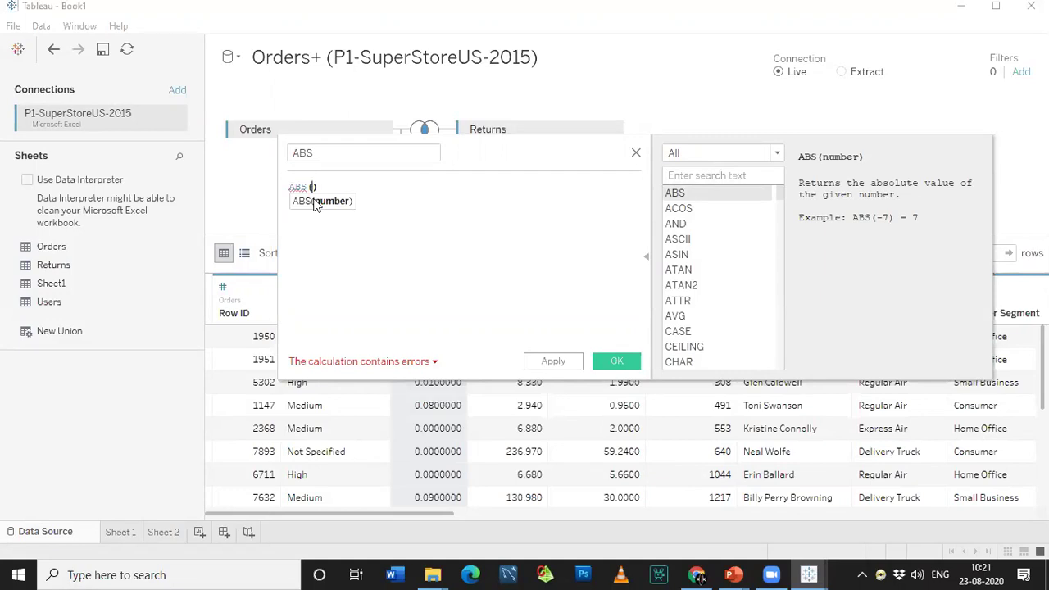
pyautogui.write('ACOS')
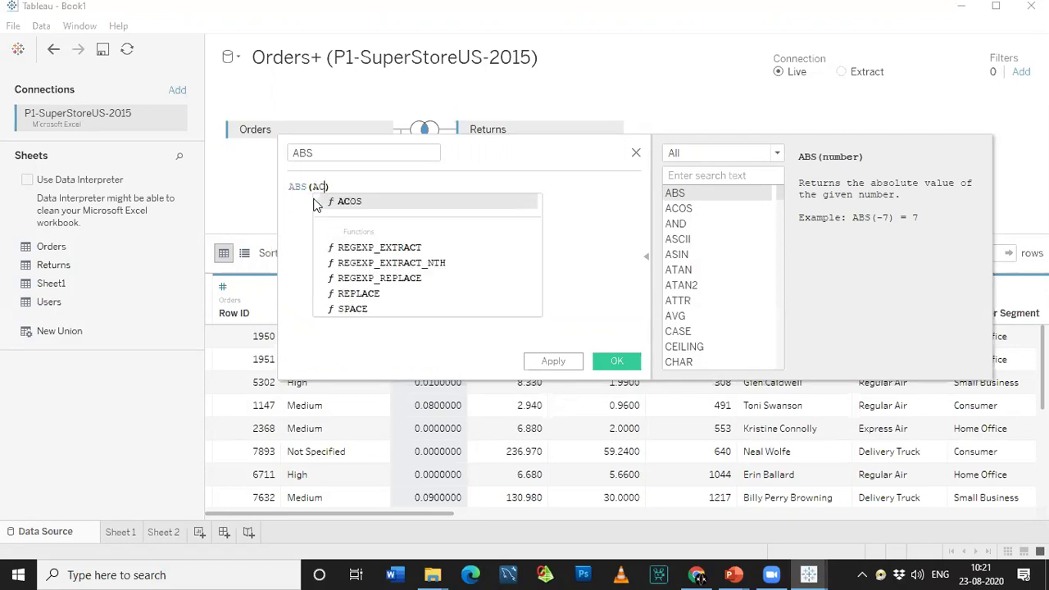
pyautogui.click(356, 200)
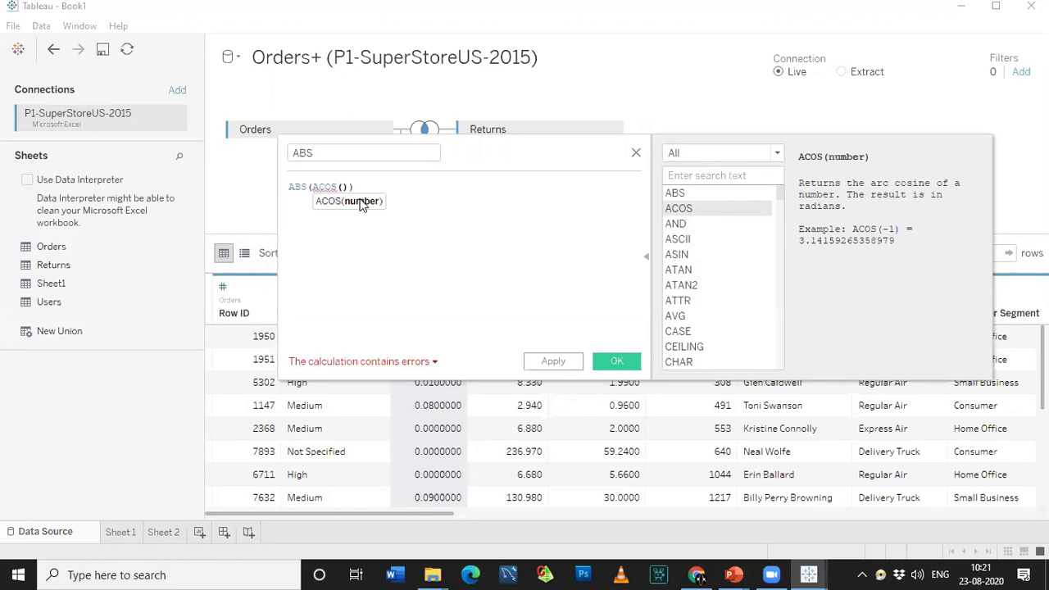
pyautogui.write('-1')
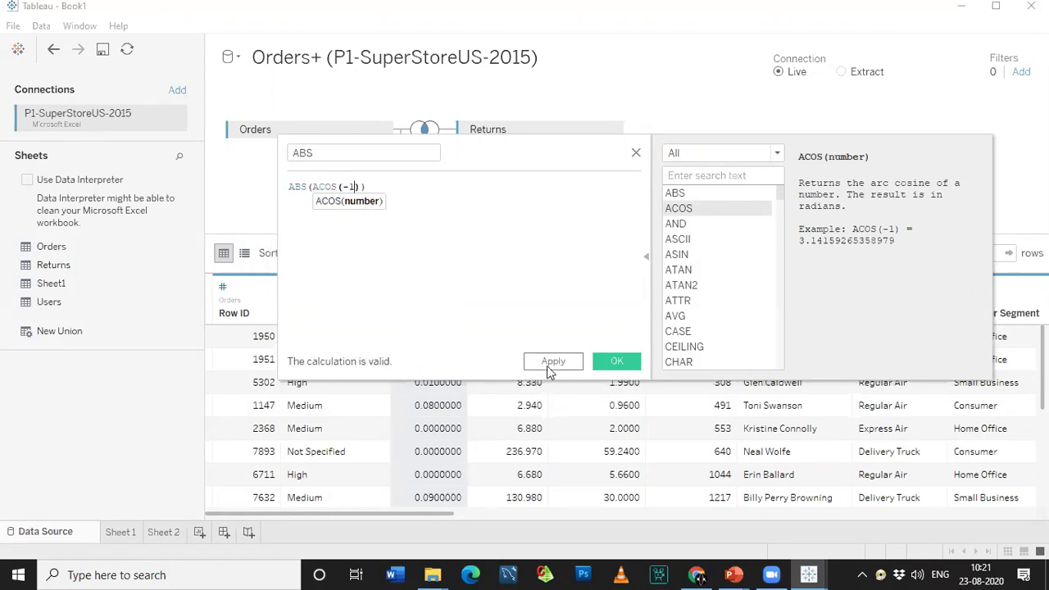
pyautogui.click(616, 361)
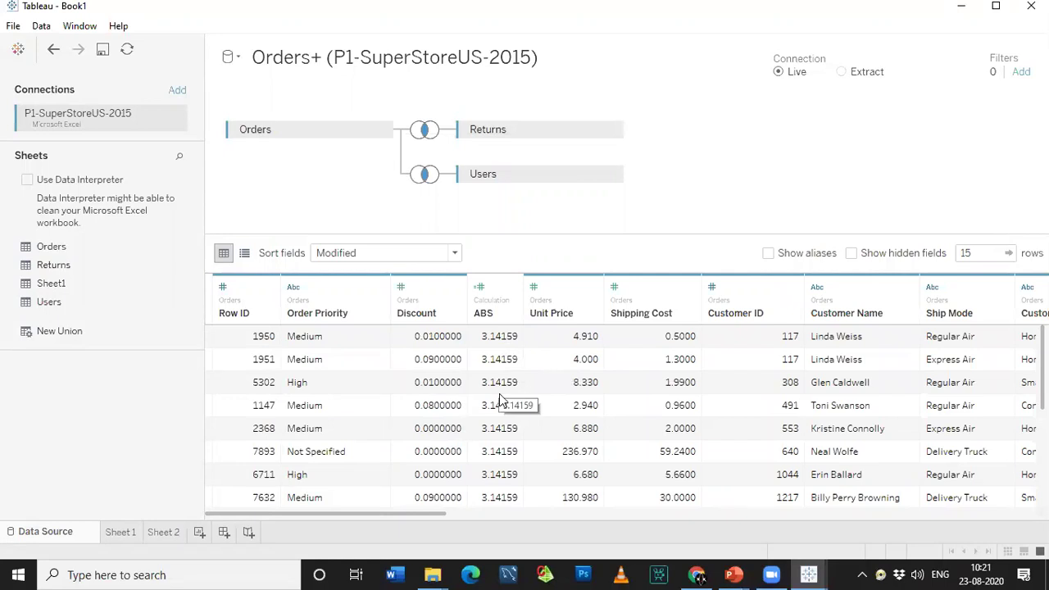
# Step: Delete the ABS calculated field containing the nested ACOS formula
pyautogui.rightClick(493, 304)
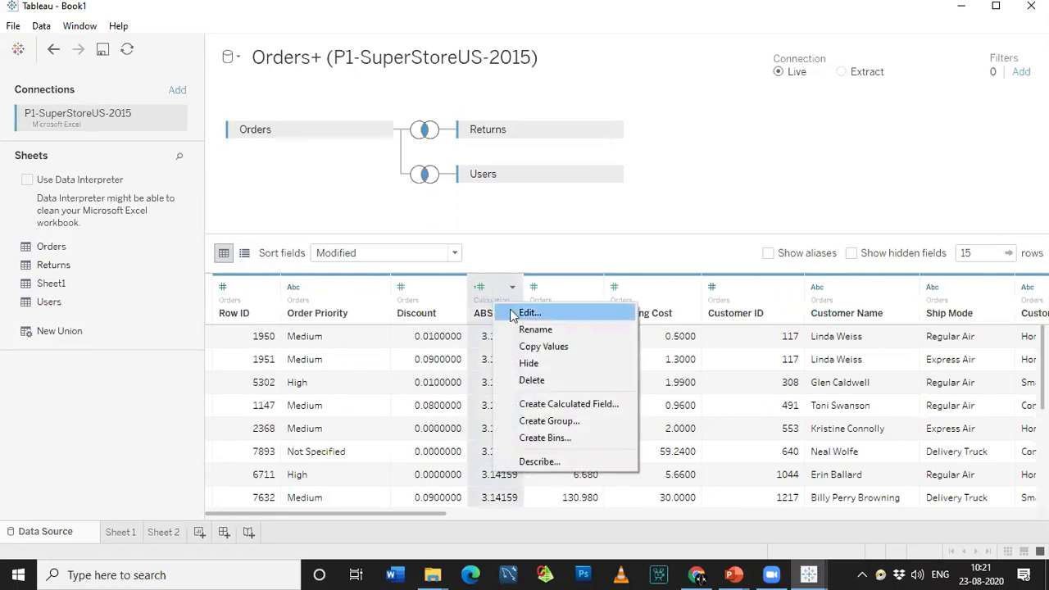
pyautogui.click(529, 379)
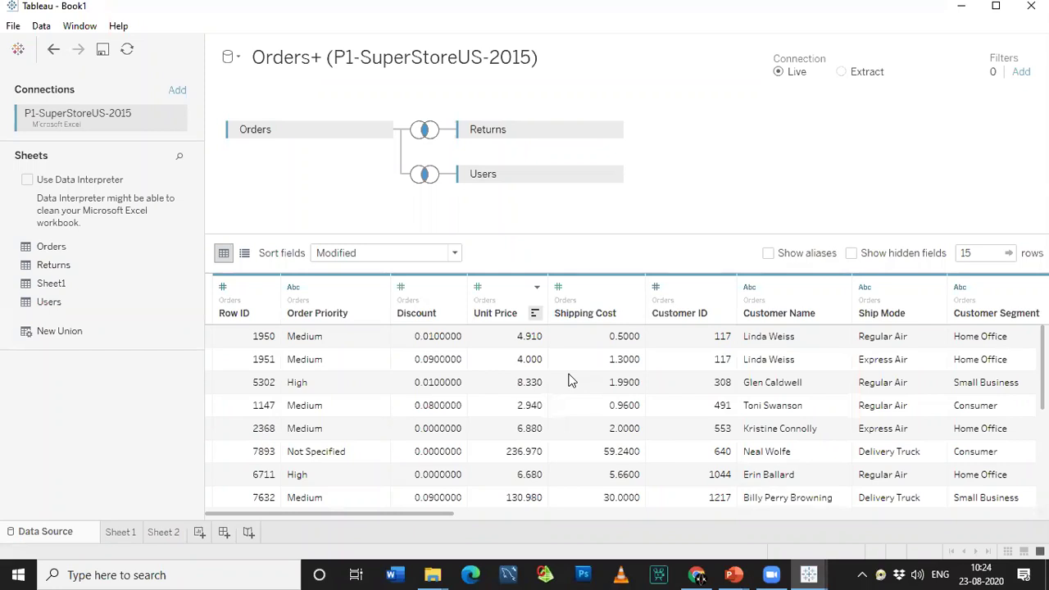
# Step: Add a new dashboard to the workbook
pyautogui.click(224, 533)
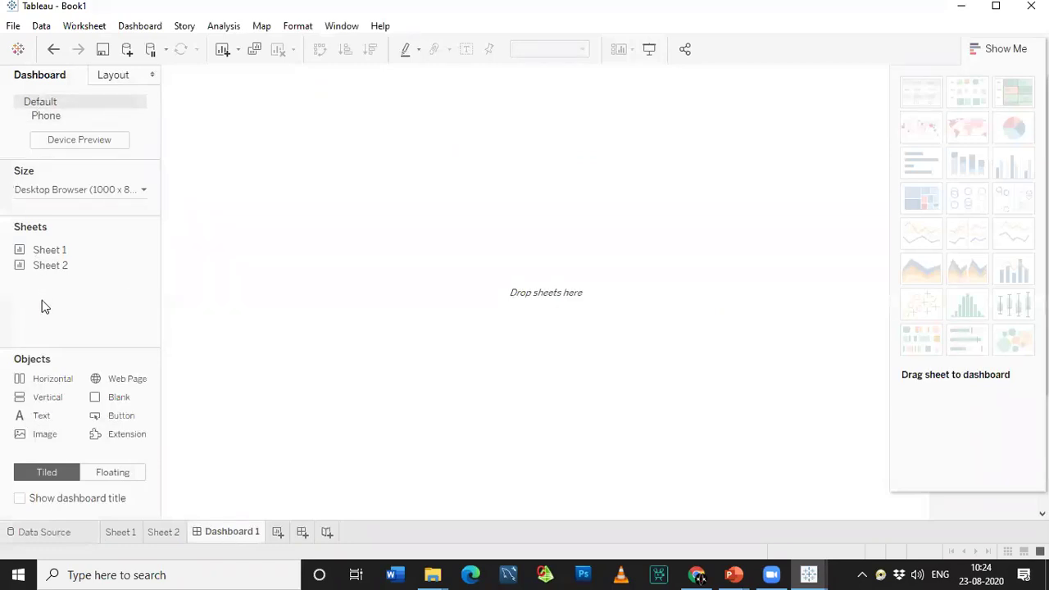
# Step: Add a new story to the workbook and revisit Sheet 1, Sheet 2 and the dashboard before returning to the story
pyautogui.moveTo(59, 259)
pyautogui.click(327, 533)
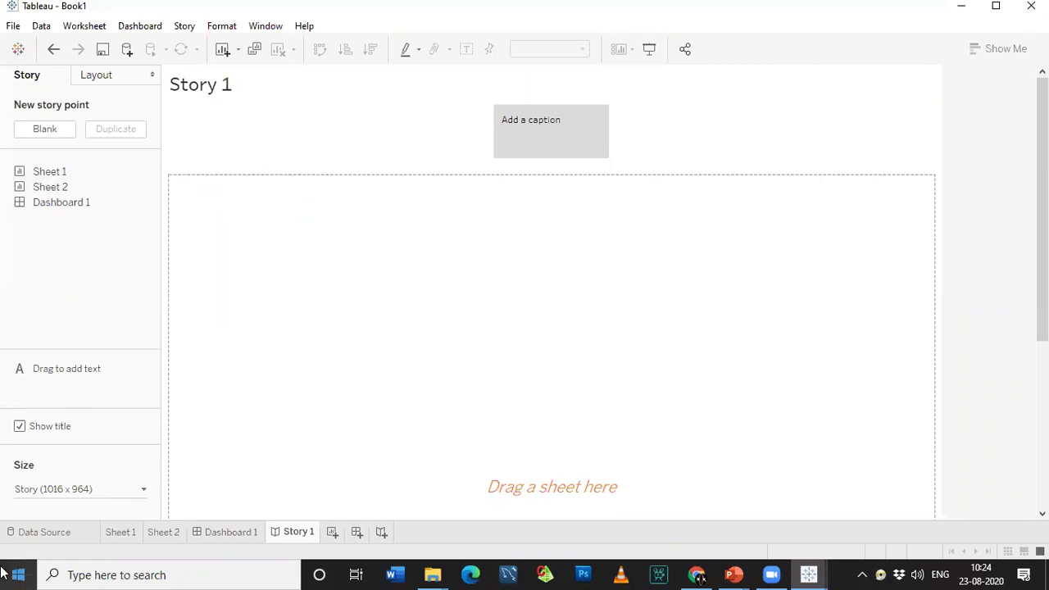
pyautogui.click(120, 532)
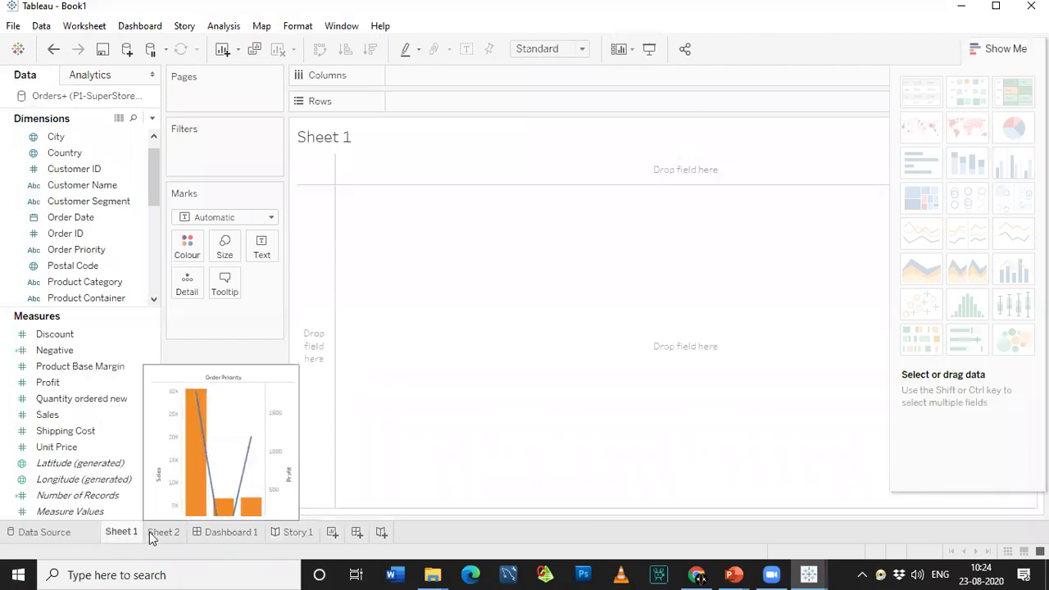
pyautogui.click(157, 536)
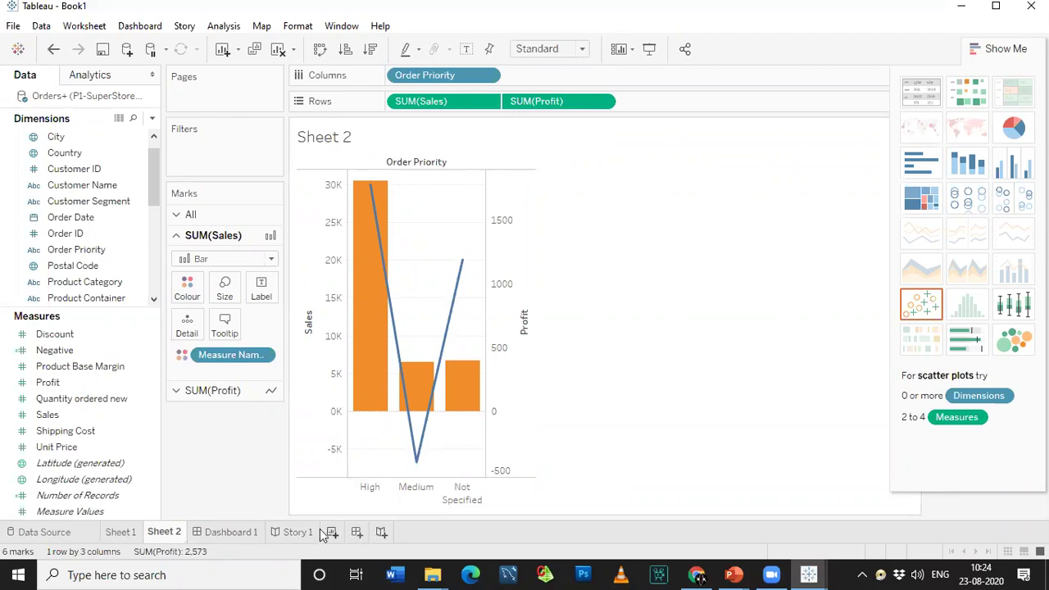
pyautogui.click(243, 534)
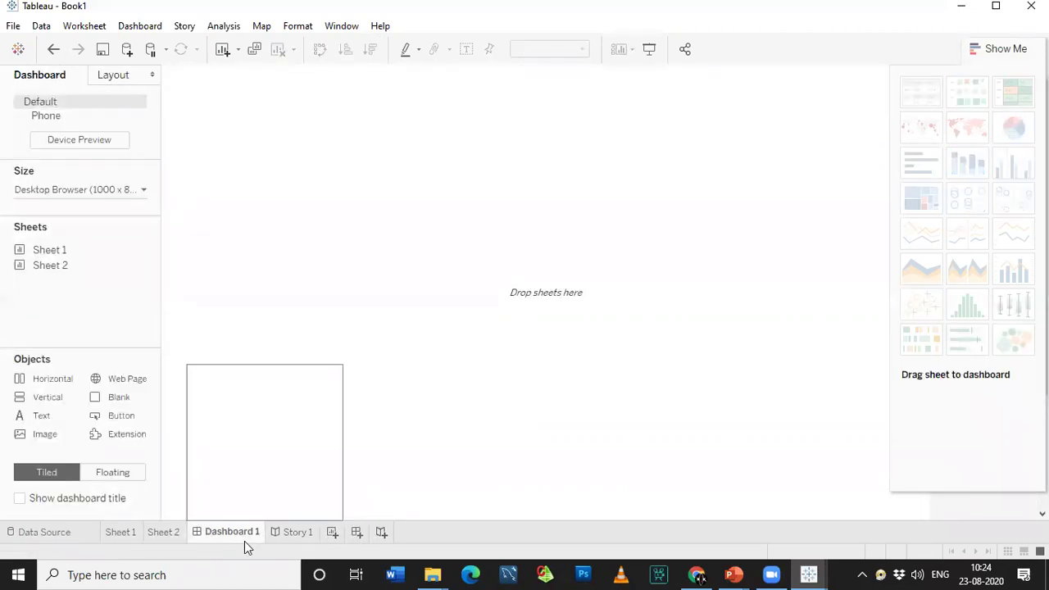
pyautogui.click(301, 538)
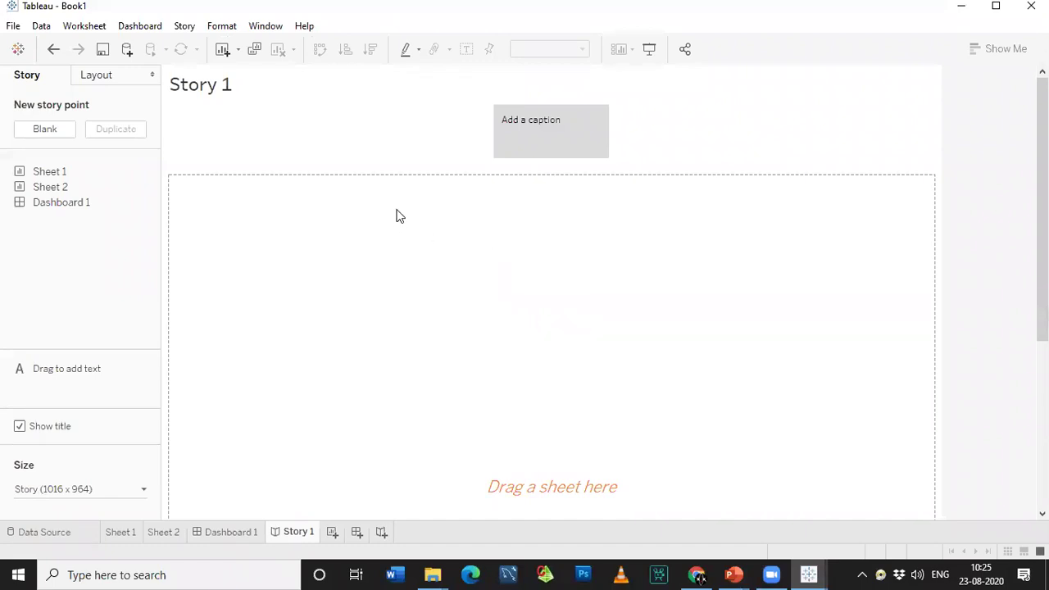
# Step: Switch to the Tableau.pptx presentation in PowerPoint and go through slides 24 to 26 on the start screen and user interface
pyautogui.click(768, 574)
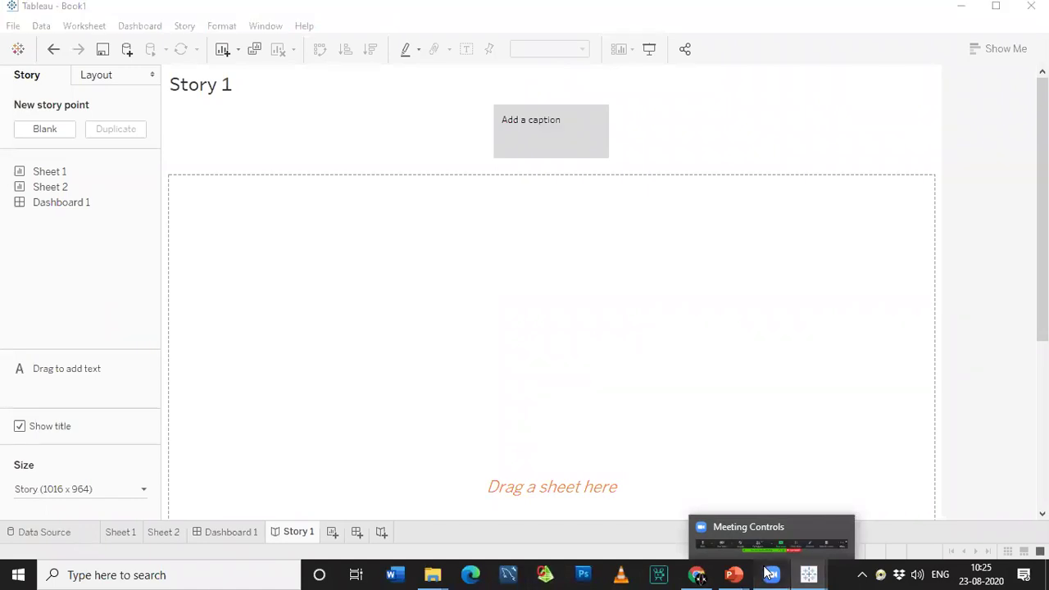
pyautogui.moveTo(808, 573)
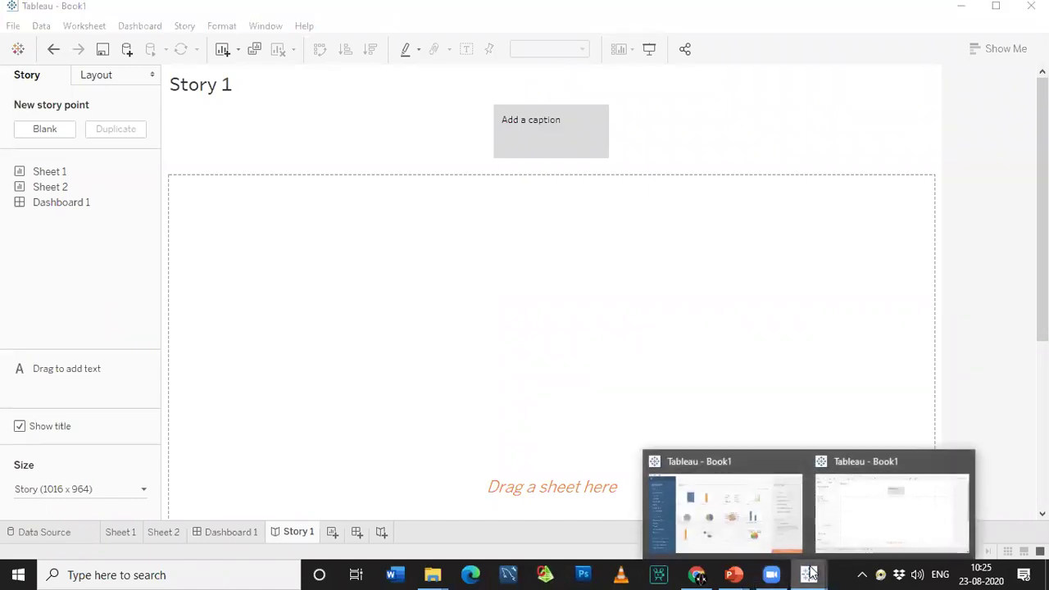
pyautogui.click(878, 529)
pyautogui.moveTo(734, 575)
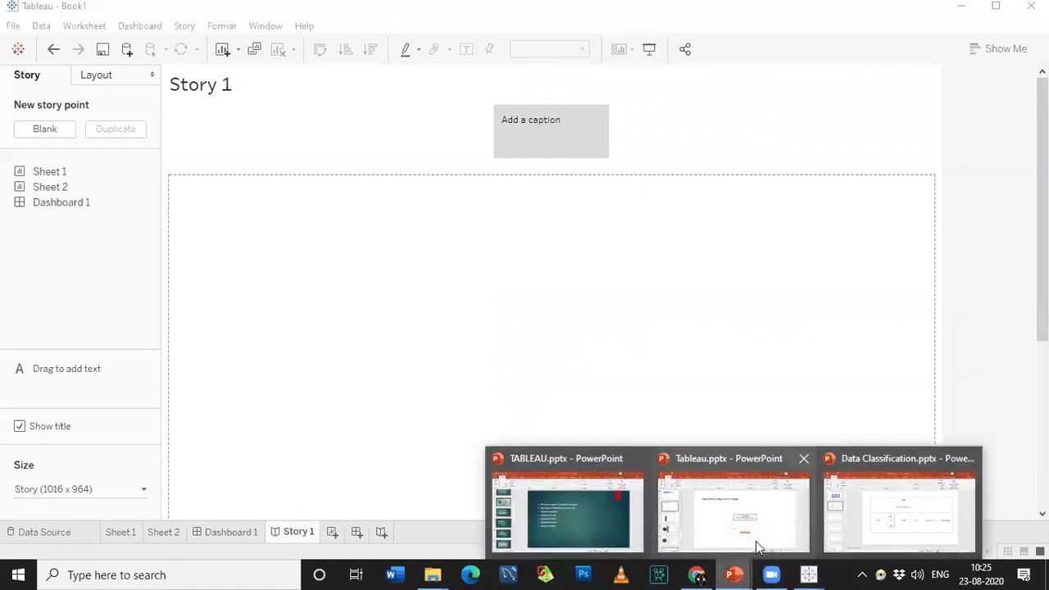
pyautogui.click(755, 540)
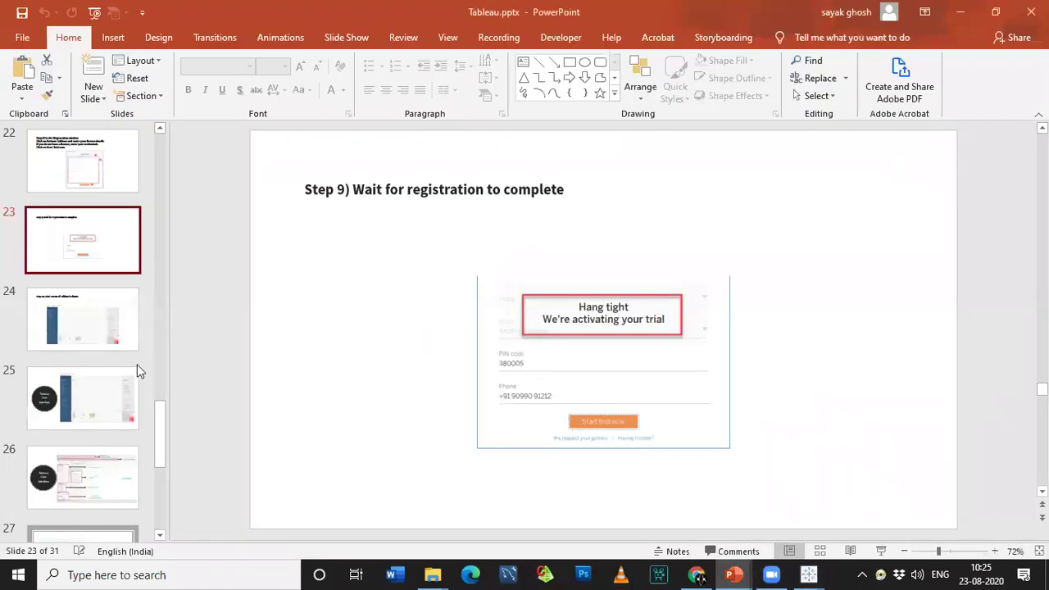
pyautogui.click(78, 307)
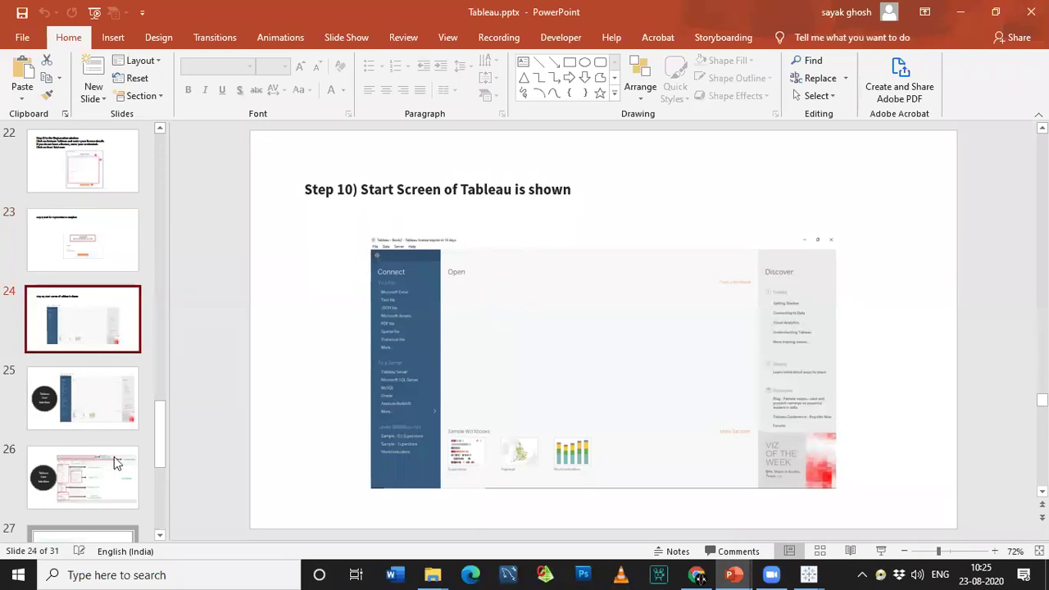
pyautogui.click(112, 412)
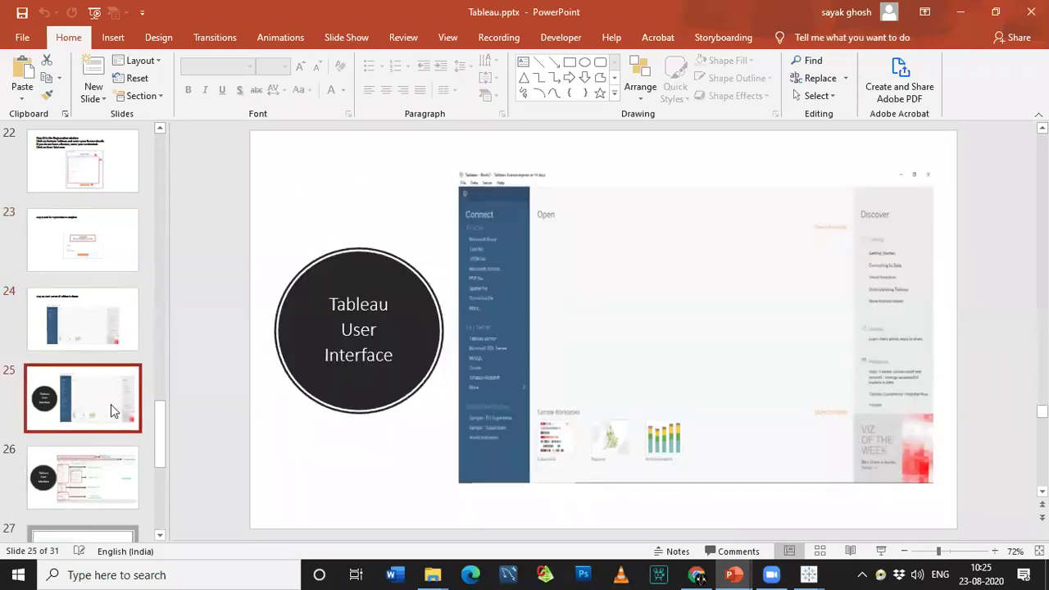
pyautogui.scroll(-2, 110, 404)
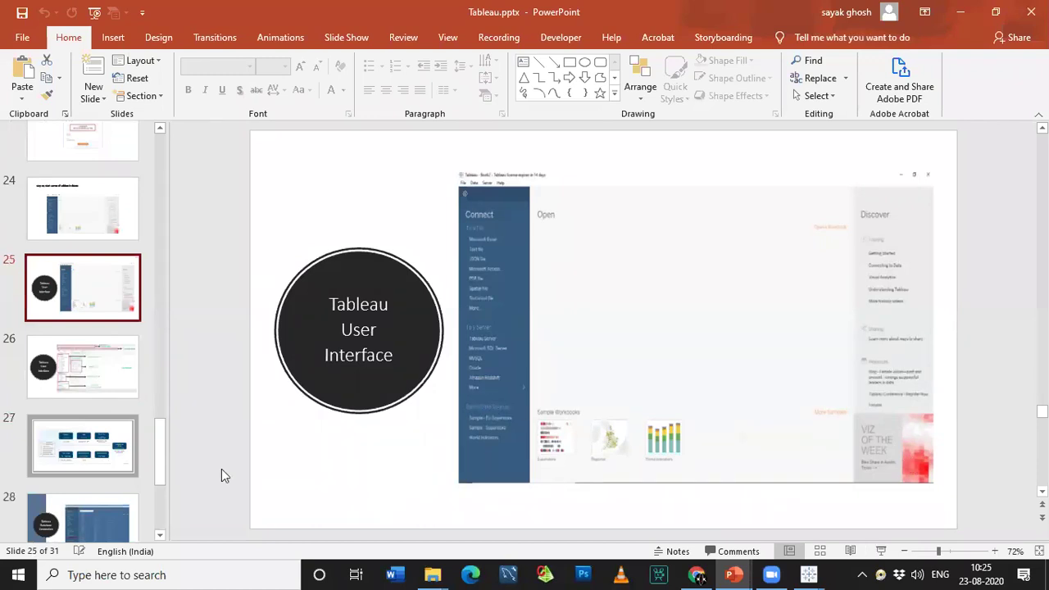
pyautogui.click(128, 397)
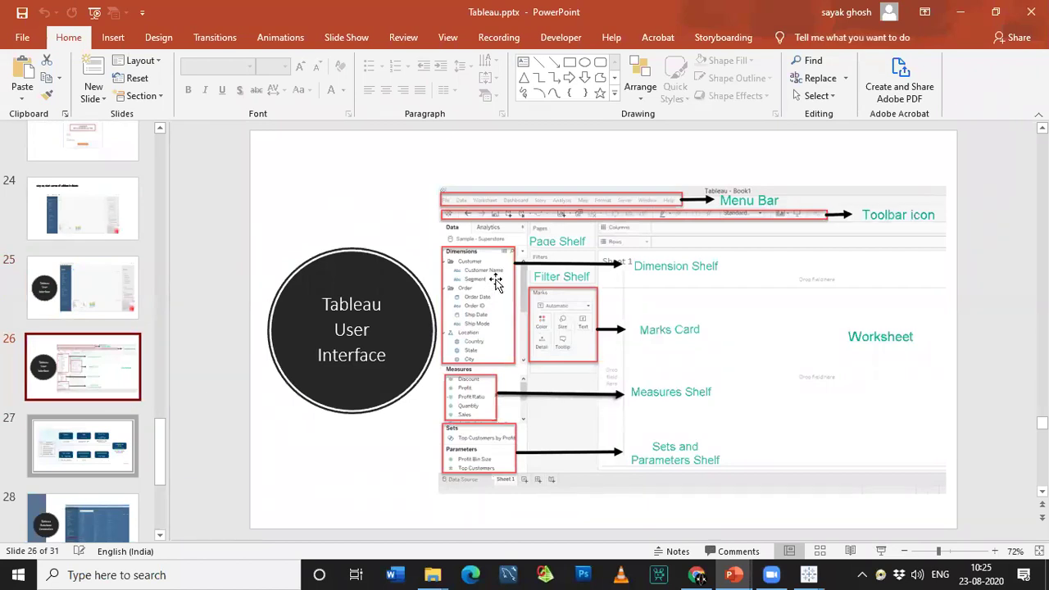
# Step: Return to Sheet 2 of the Tableau workbook and examine the colour, size and tooltip settings of the SUM(Sales) marks
pyautogui.moveTo(808, 574)
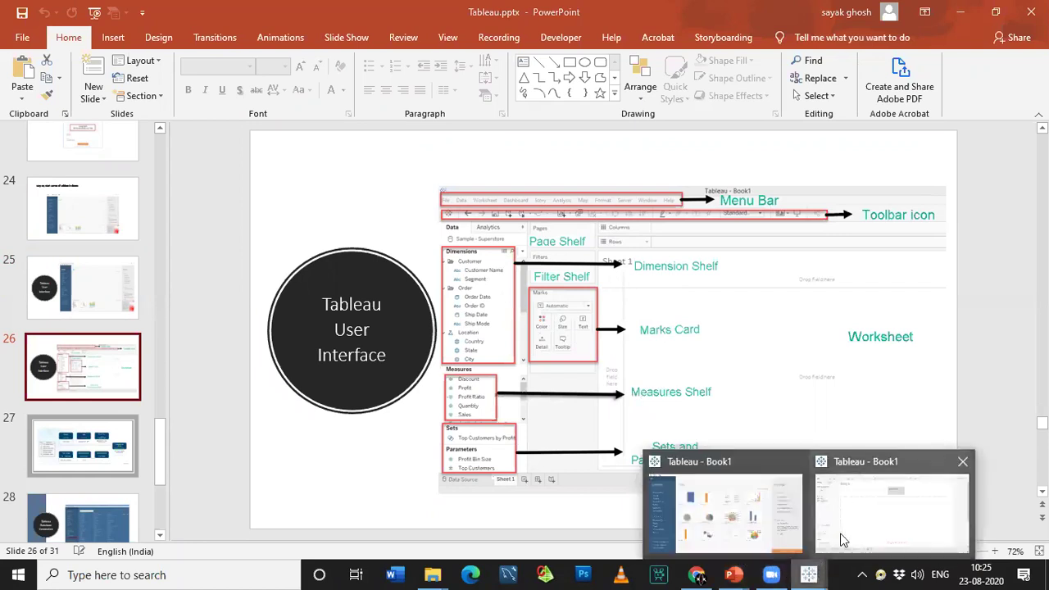
pyautogui.click(841, 539)
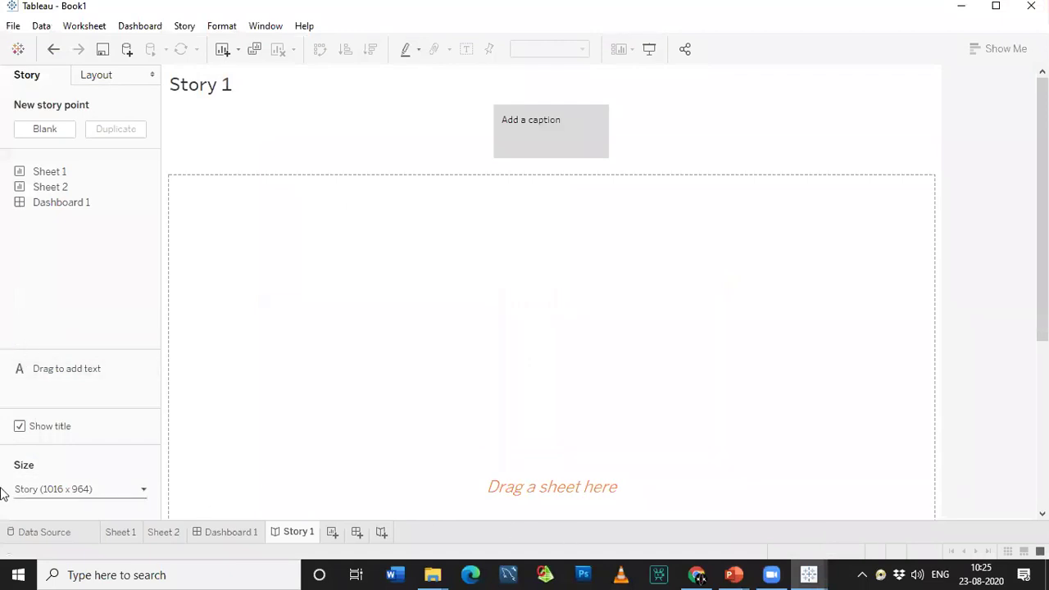
pyautogui.click(164, 532)
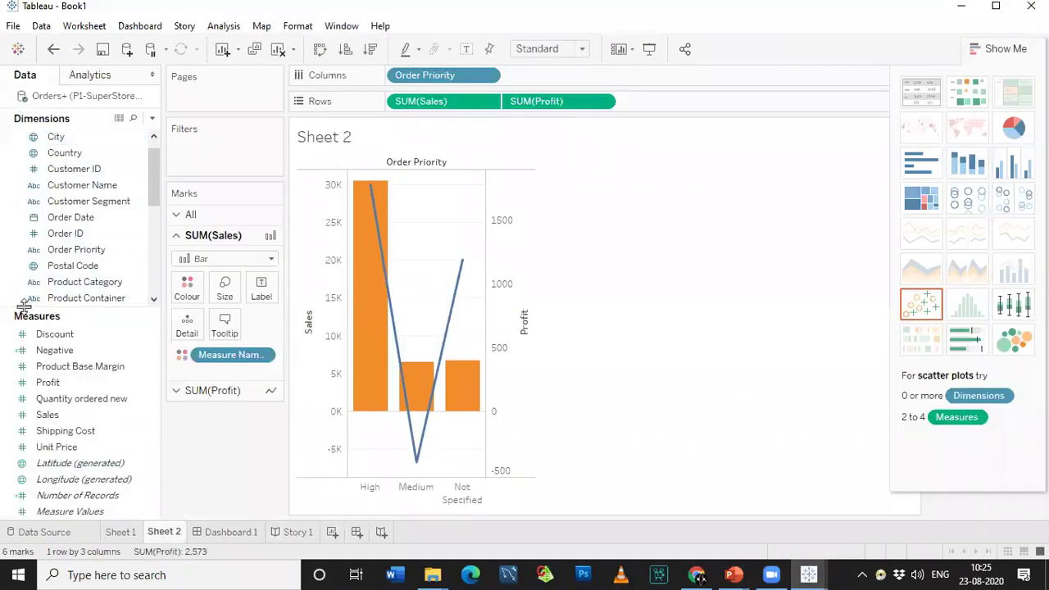
pyautogui.click(54, 350)
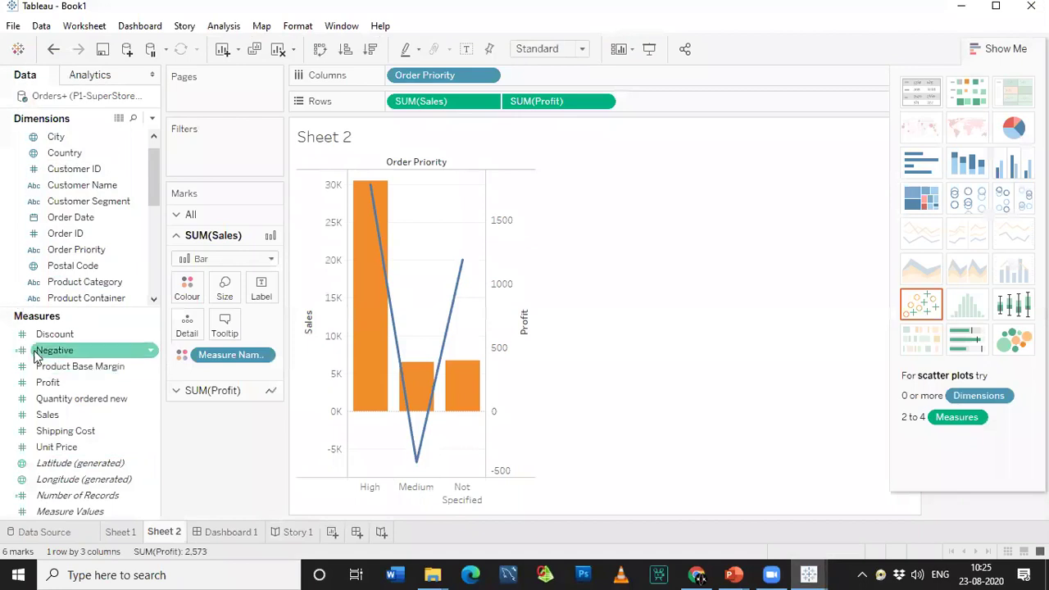
pyautogui.click(195, 296)
pyautogui.click(223, 293)
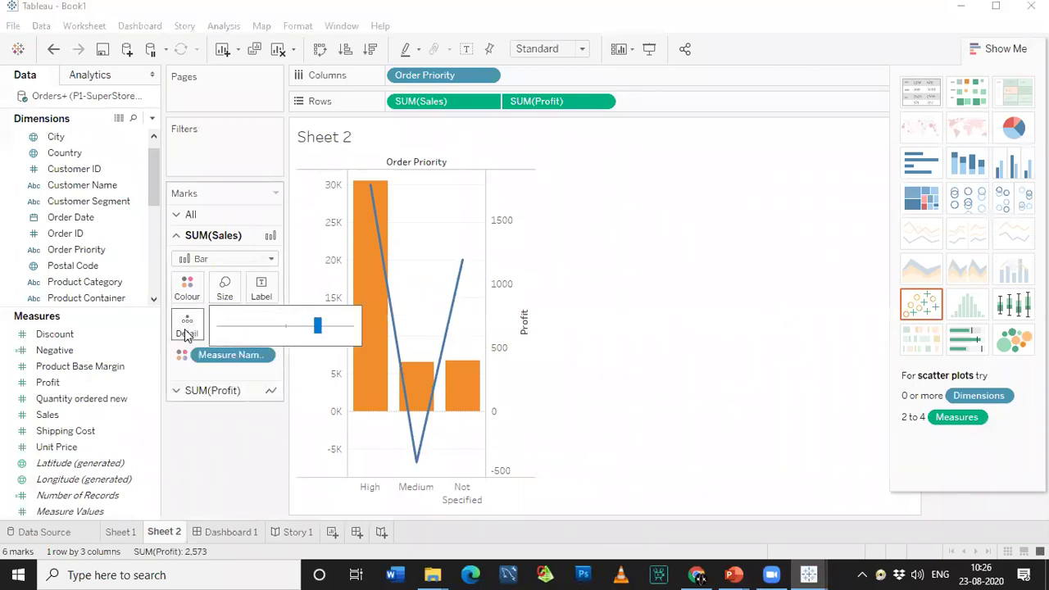
pyautogui.click(225, 326)
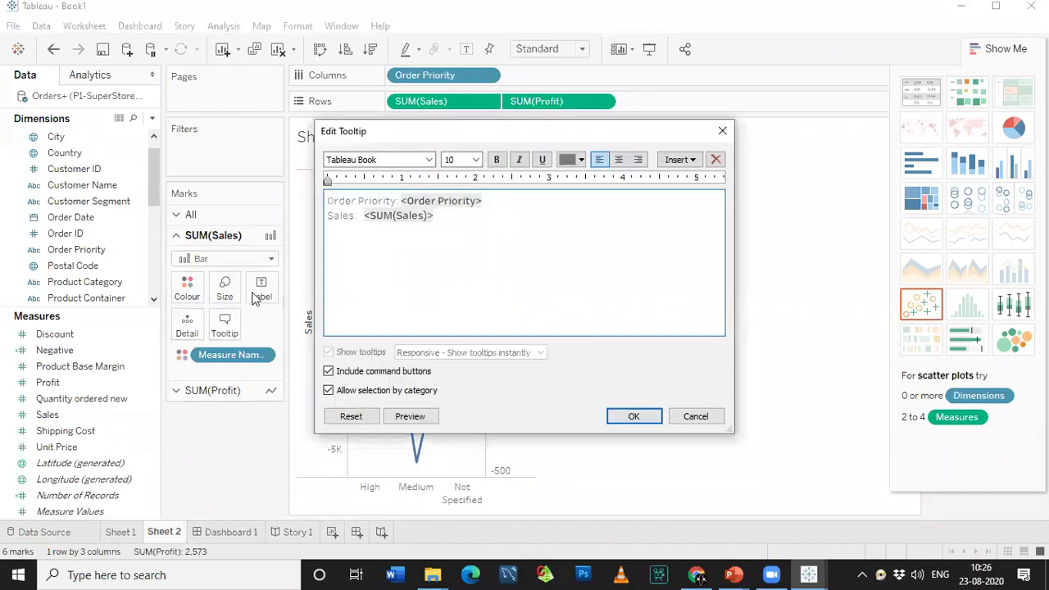
pyautogui.click(722, 131)
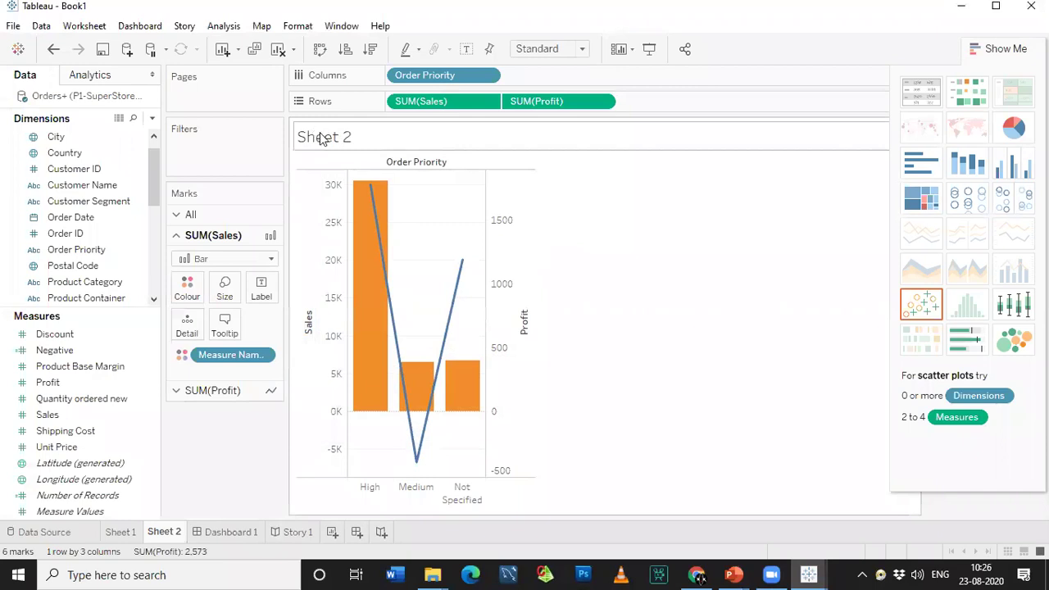
# Step: Replace the Sheet 2 chart title text with COMPARATIVE ANALYSIS CHART
pyautogui.doubleClick(322, 140)
pyautogui.moveTo(445, 210); pyautogui.dragTo(388, 228)
pyautogui.click(326, 221)
pyautogui.hotkey('ctrl', 'a')
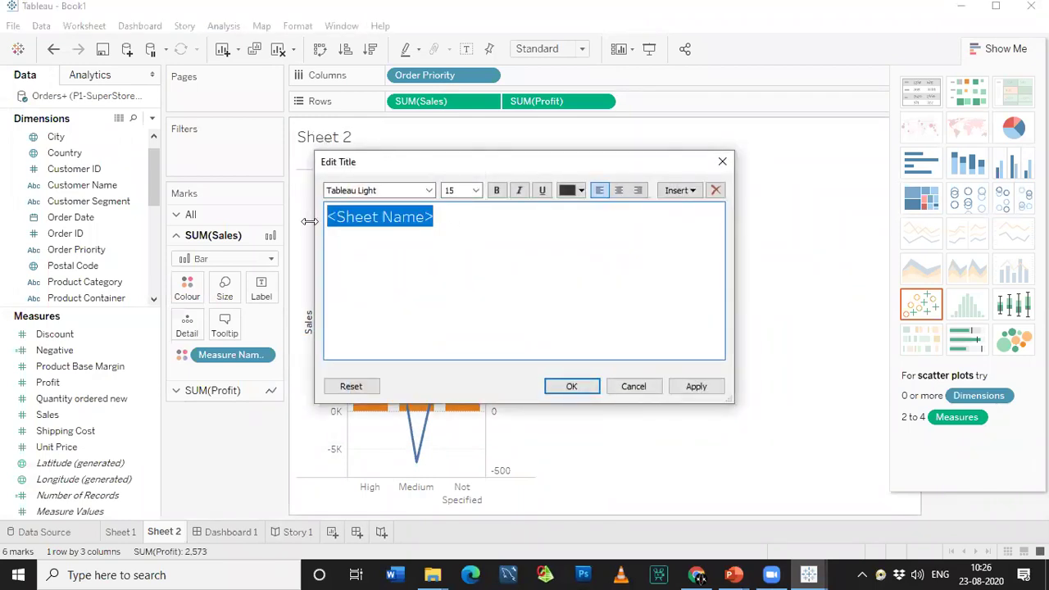
pyautogui.press('BackSpace')
pyautogui.write('COMPARATIVE ANALYSIS CHART')
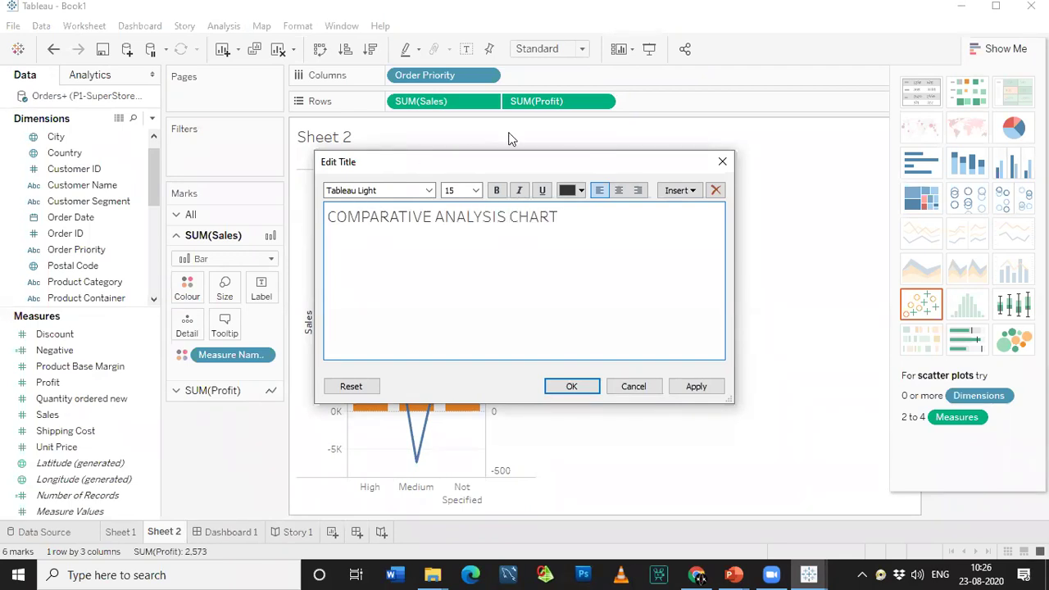
# Step: Format the whole chart title in Times New Roman, bold and underlined, and apply it to the sheet
pyautogui.moveTo(560, 216); pyautogui.dragTo(319, 225)
pyautogui.tripleClick(319, 225)
pyautogui.click(427, 191)
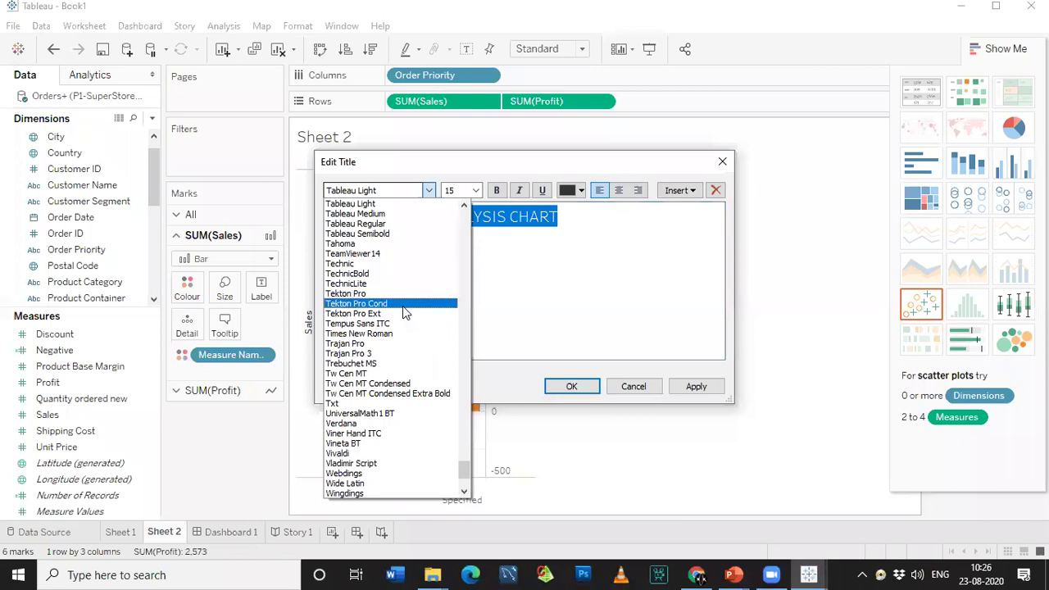
pyautogui.press('Escape')
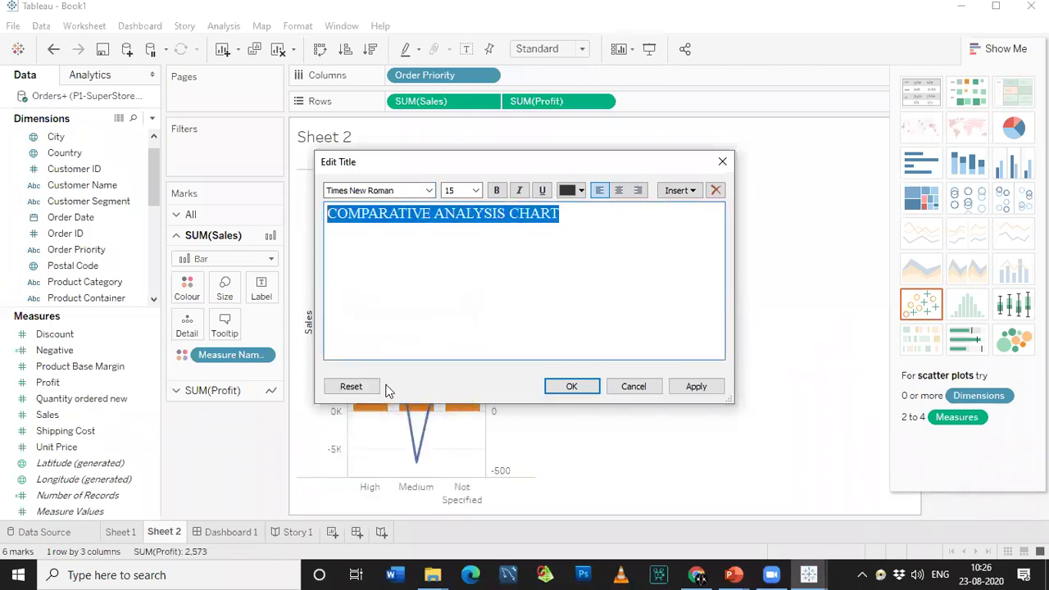
pyautogui.click(496, 190)
pyautogui.click(542, 192)
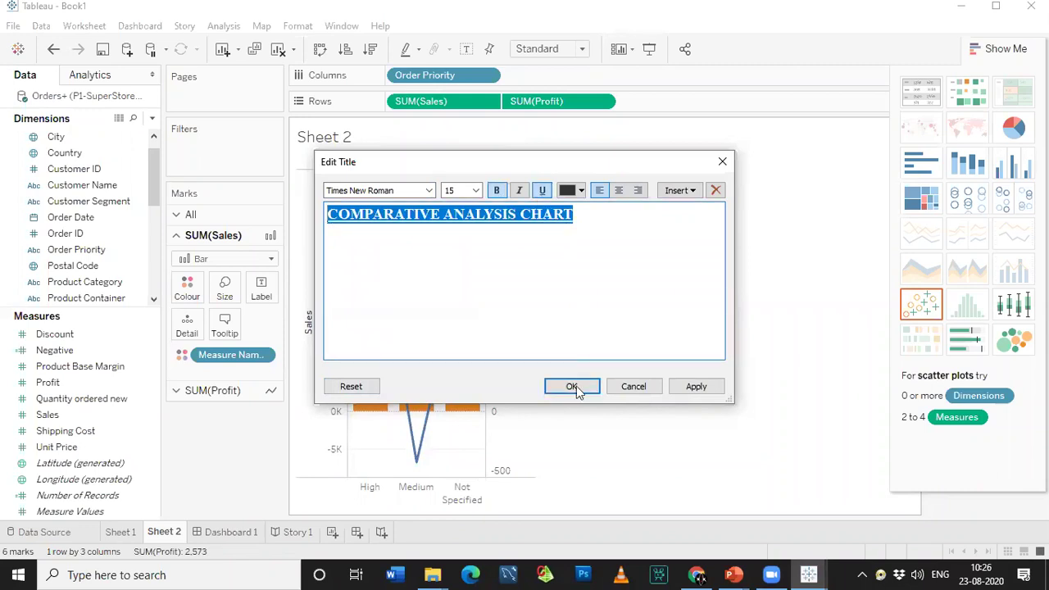
pyautogui.click(574, 386)
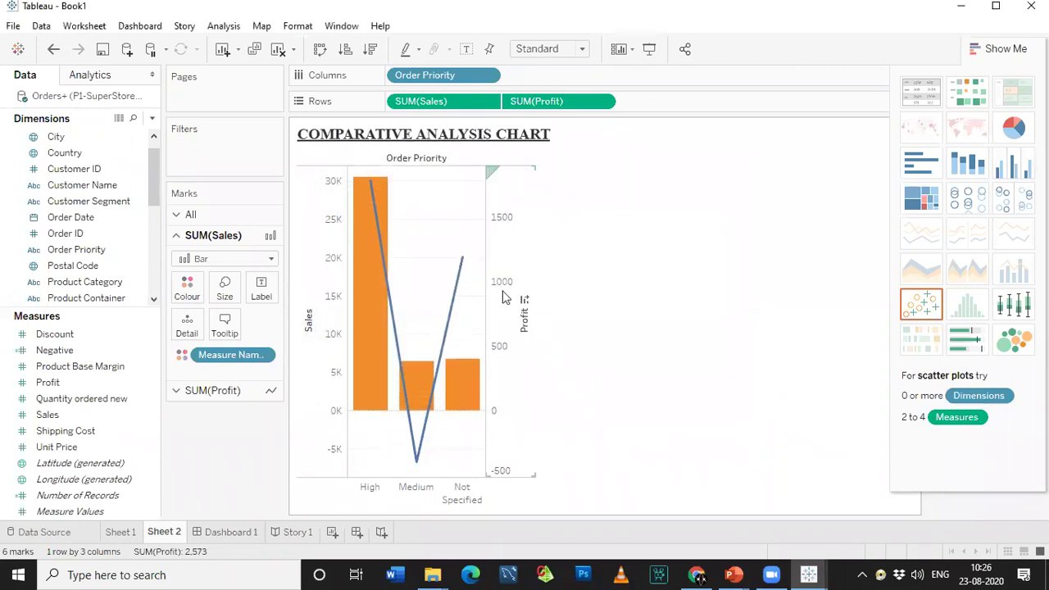
# Step: Rename the Sheet 2 worksheet as Comparative analysis Chart
pyautogui.moveTo(457, 306)
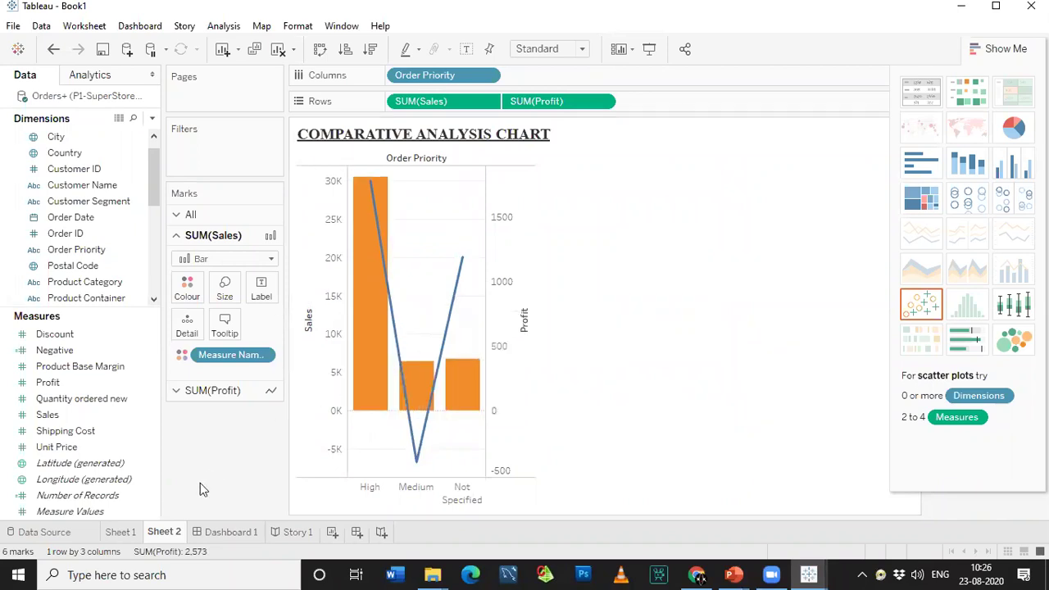
pyautogui.doubleClick(168, 532)
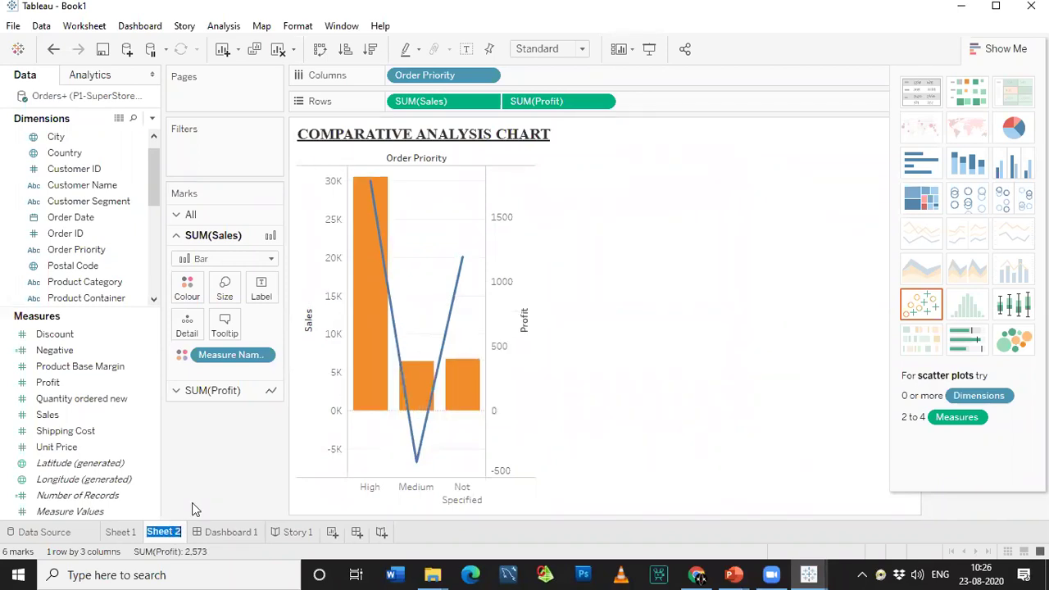
pyautogui.write('Comparative analysis Chart')
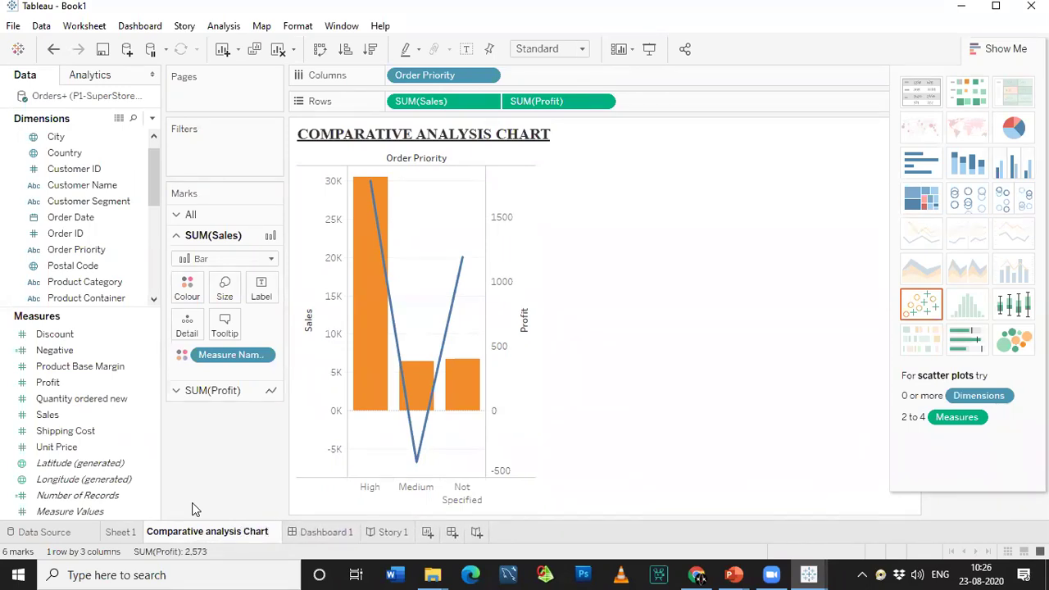
pyautogui.click(283, 471)
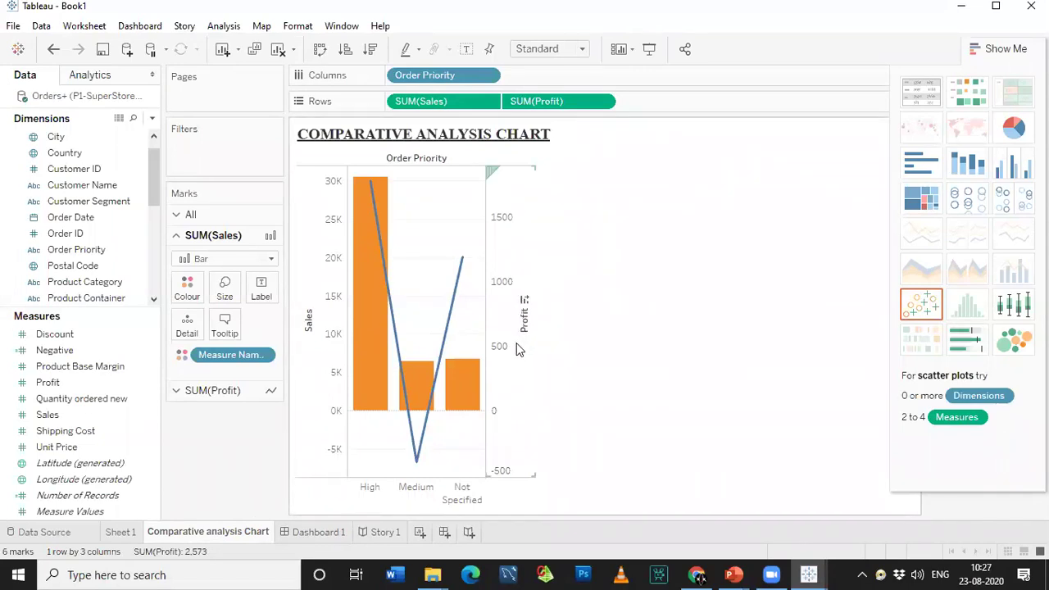
# Step: Review the renamed sheet's entry on the dashboard and in the story, and return to the data source page
pyautogui.click(312, 534)
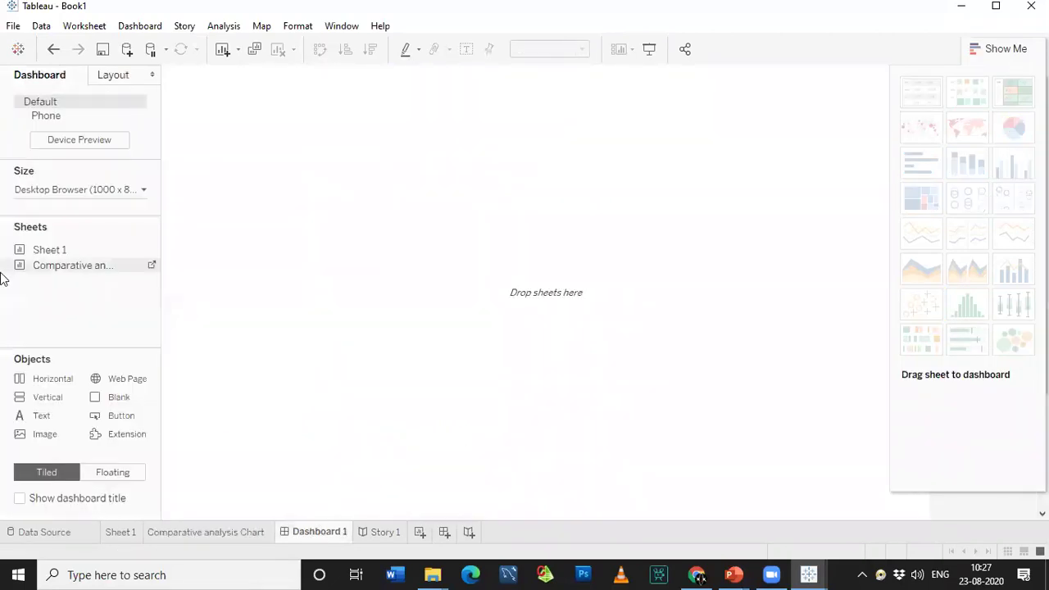
pyautogui.moveTo(40, 269)
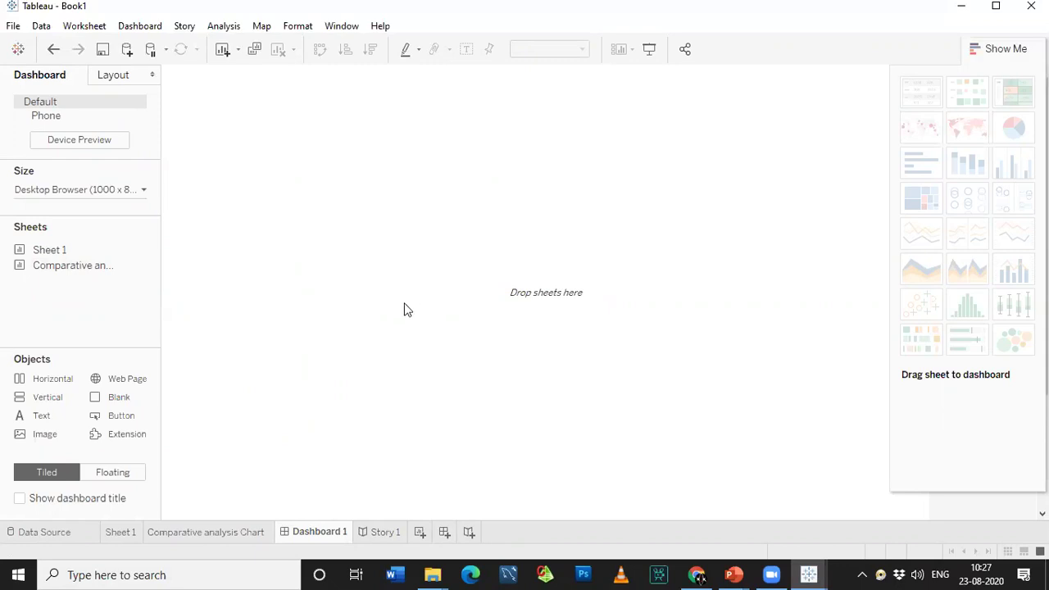
pyautogui.click(385, 532)
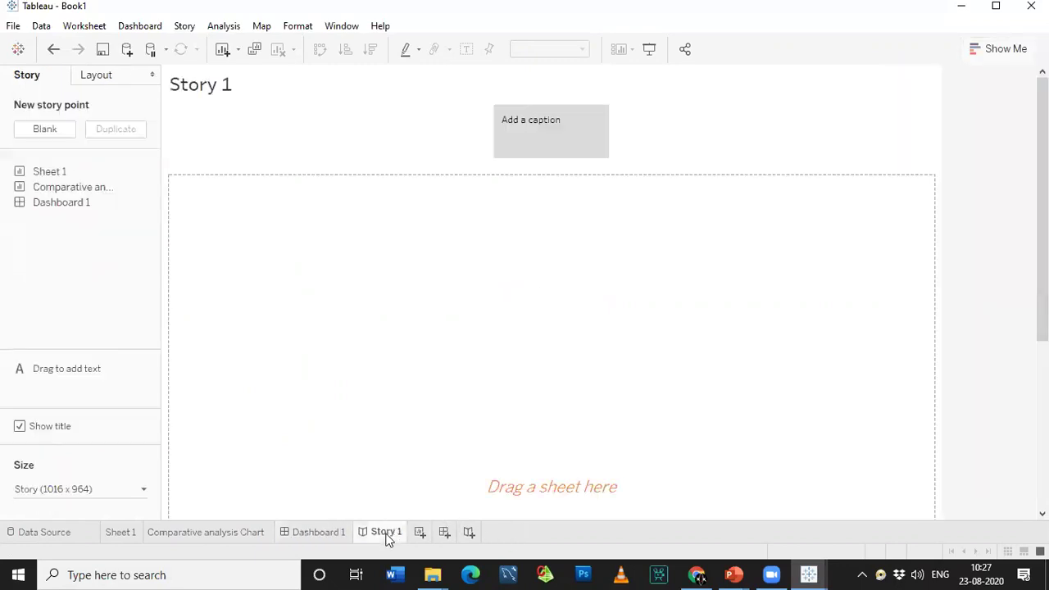
pyautogui.click(30, 534)
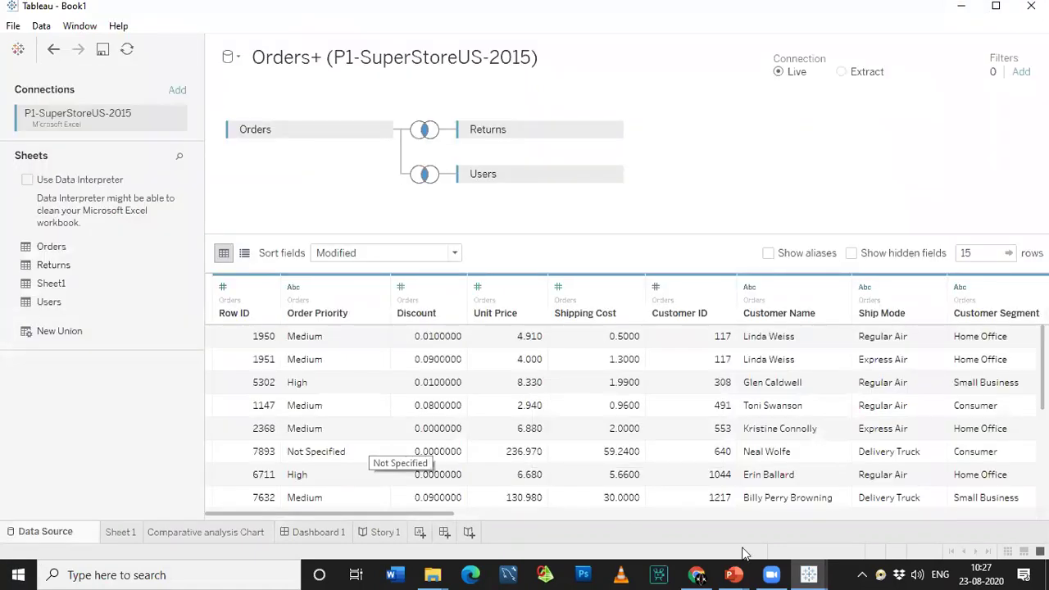
# Step: Switch to the Data Classification.pptx presentation in PowerPoint and show slide 1 on the data life cycle
pyautogui.moveTo(810, 574)
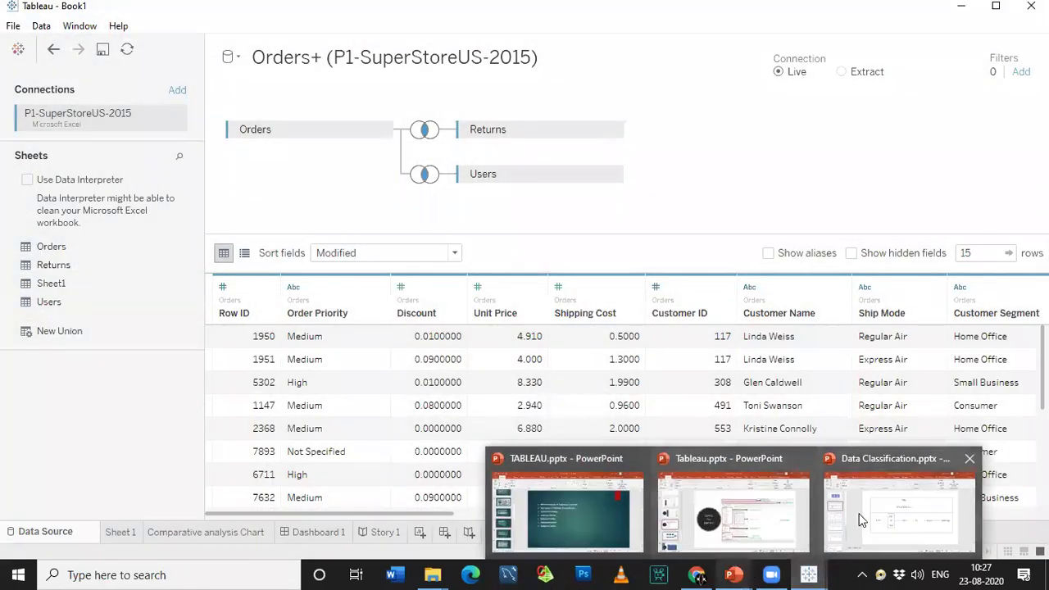
pyautogui.hotkey('alt', 'Tab')
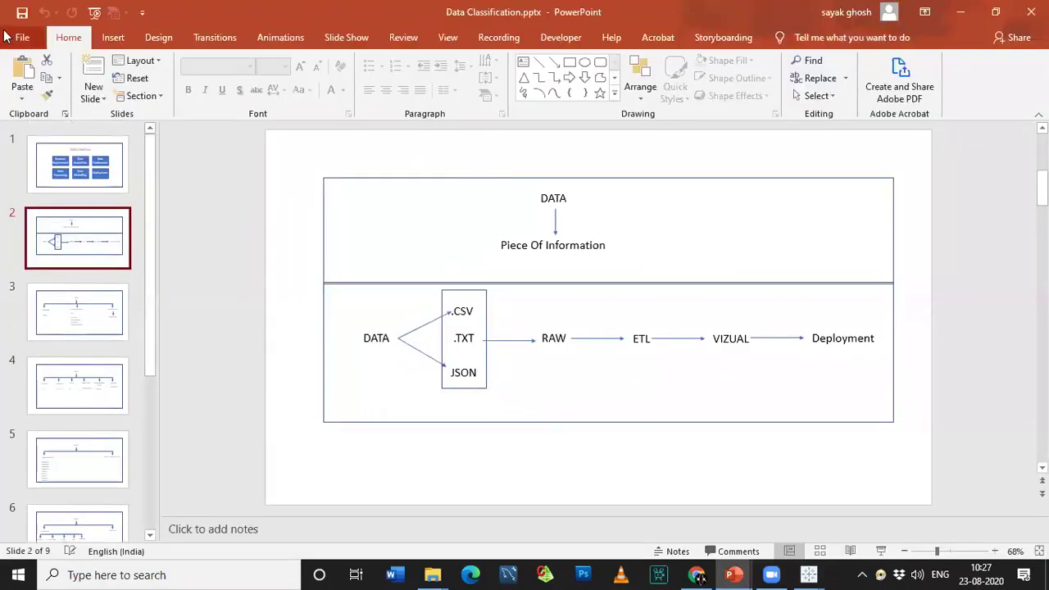
pyautogui.click(64, 174)
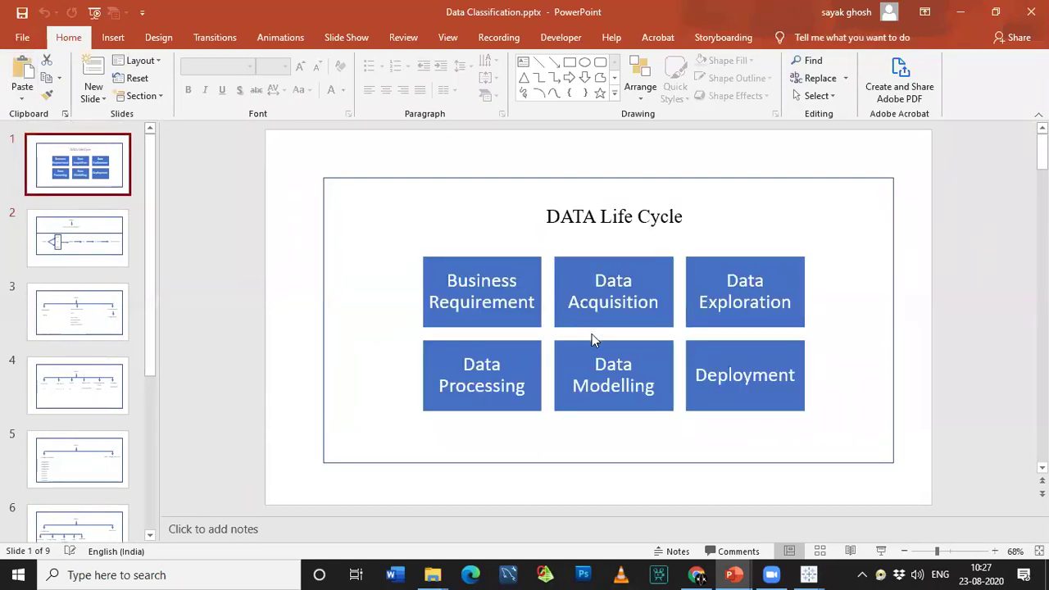